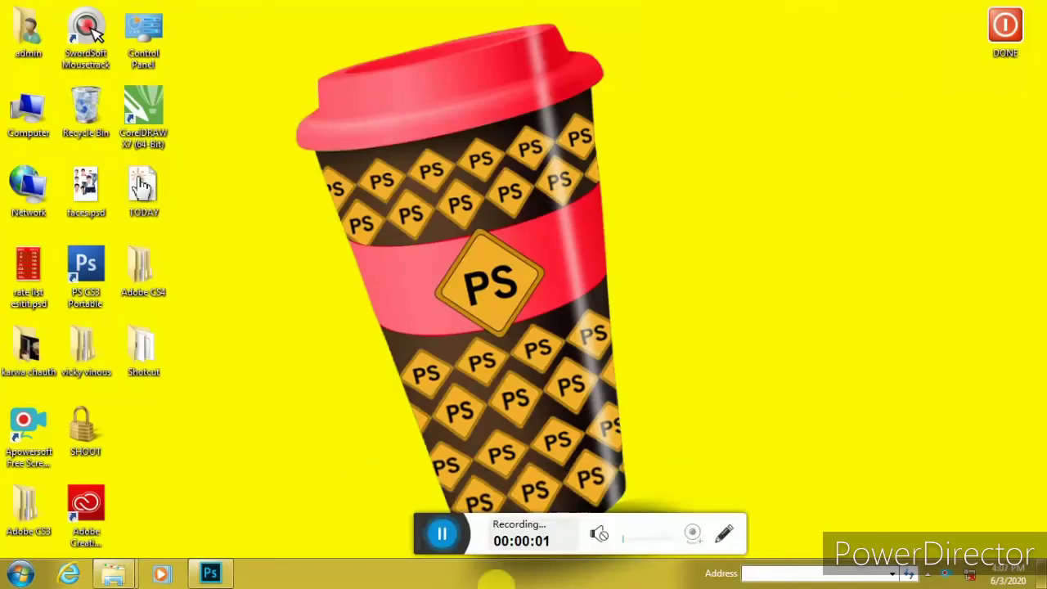
Create a 1280 × 720 px, 180 ppi document with an f3f5ef background, unlocked as Layer 0
left_click(211, 572)
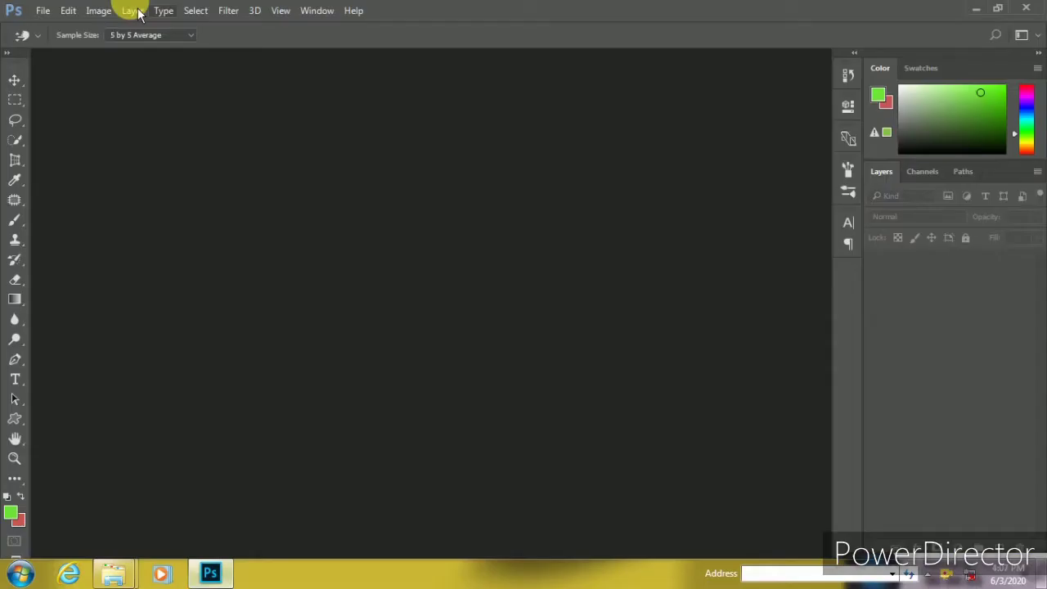
left_click(44, 10)
left_click(79, 33)
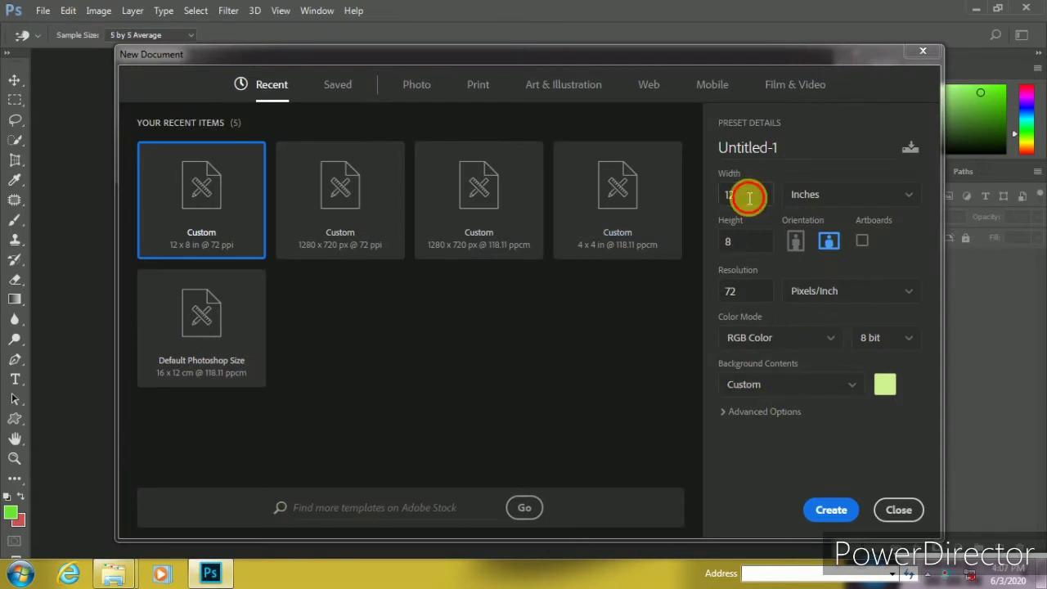
type("1280")
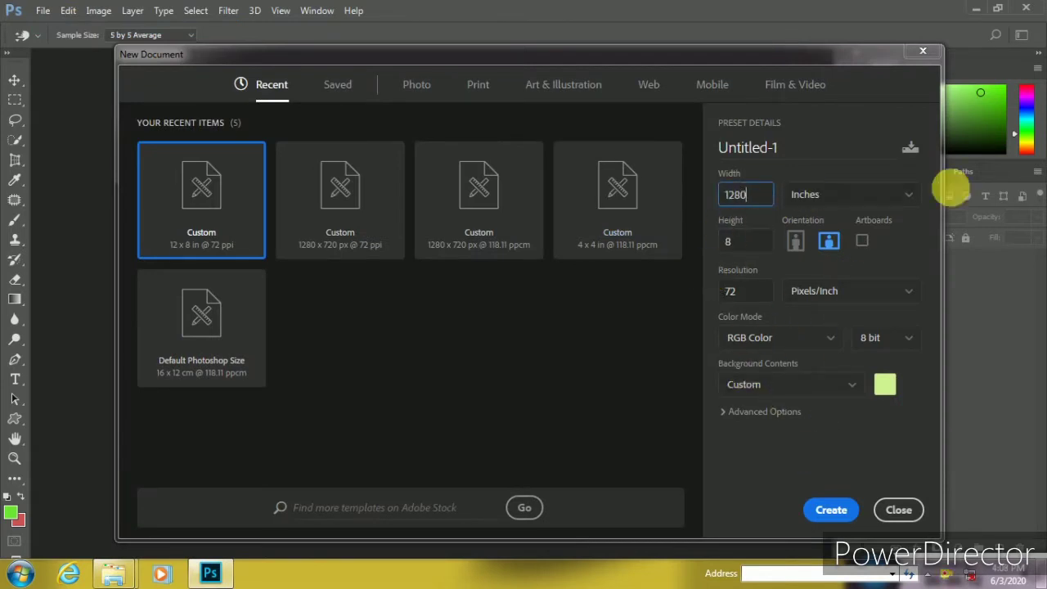
left_click(876, 197)
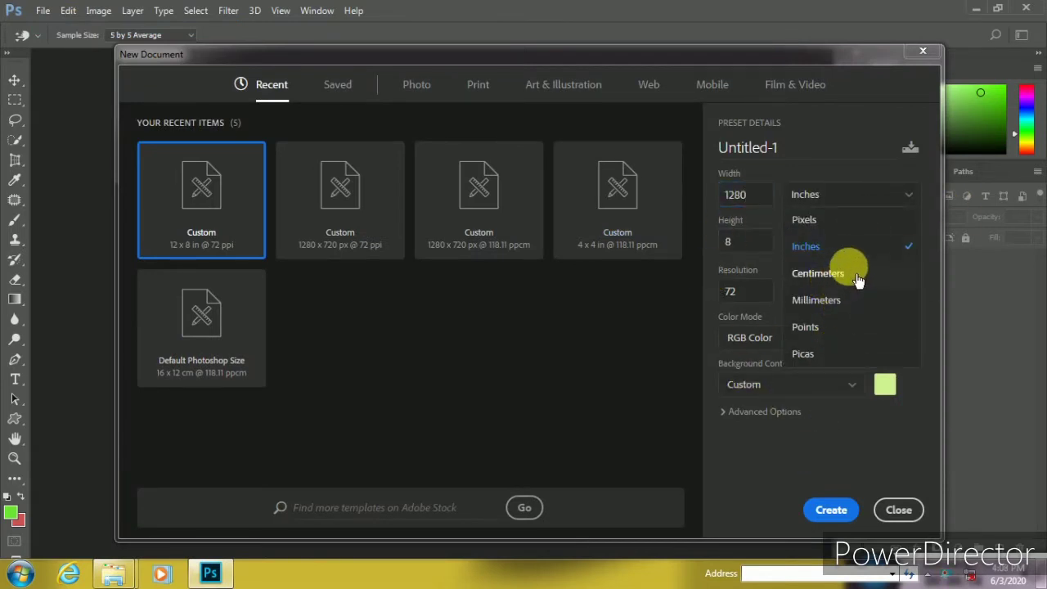
left_click(844, 222)
type("180")
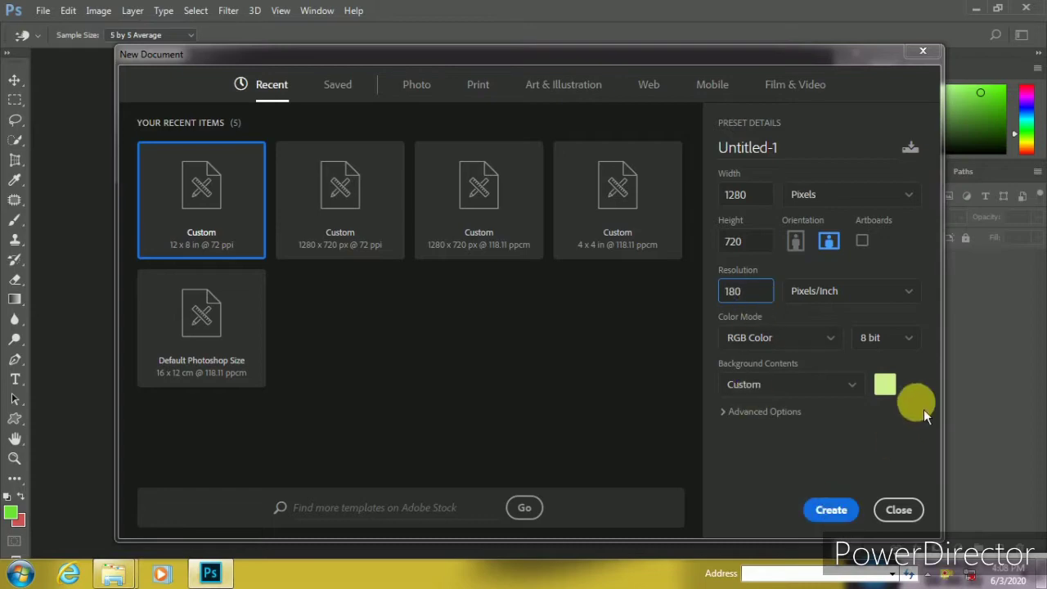
left_click(885, 386)
left_click(469, 96)
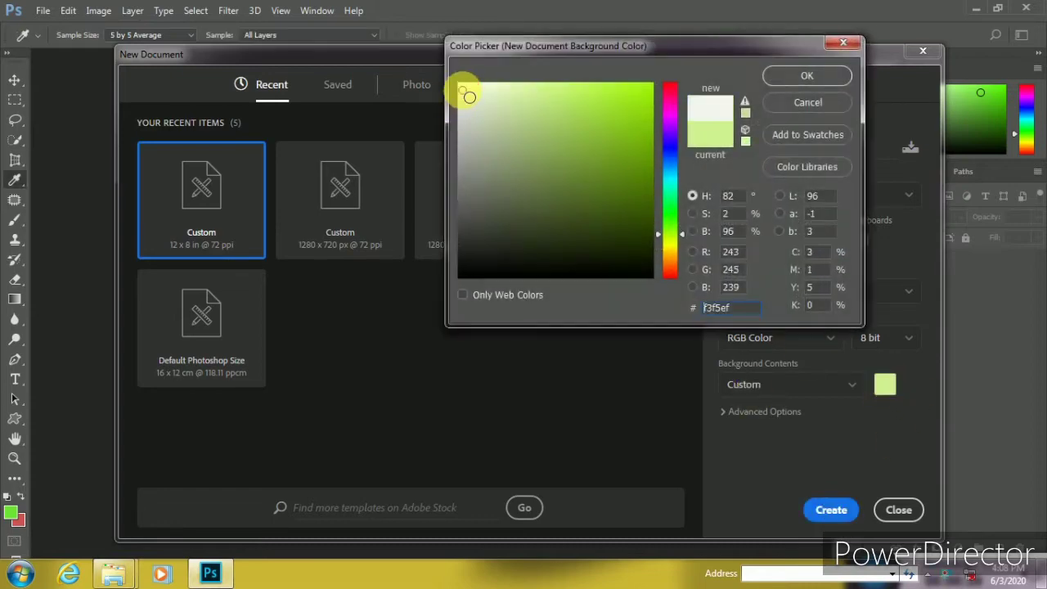
left_click(813, 87)
left_click(822, 504)
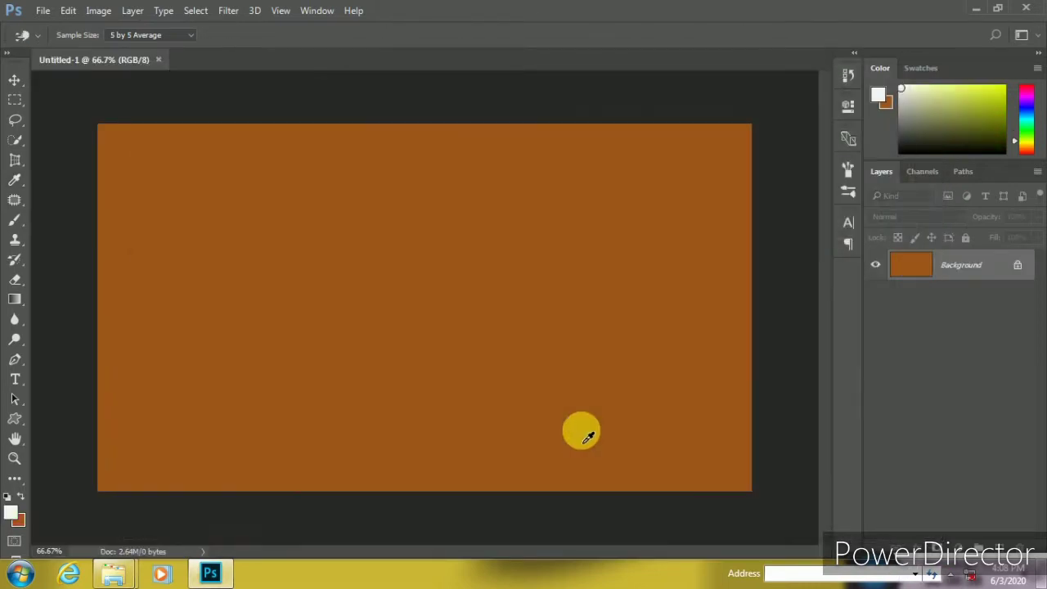
double_click(979, 268)
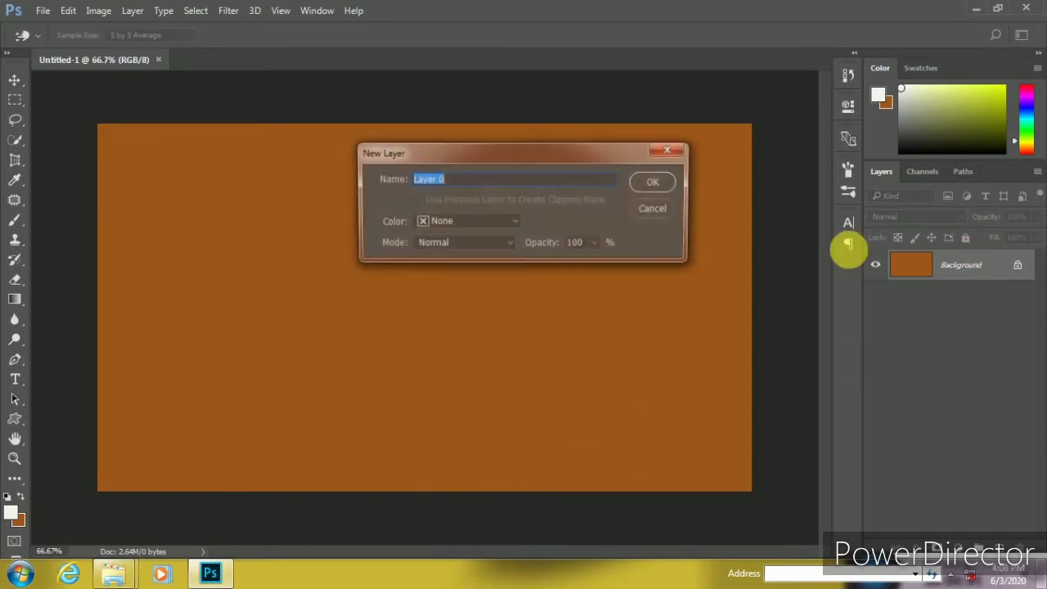
left_click(654, 184)
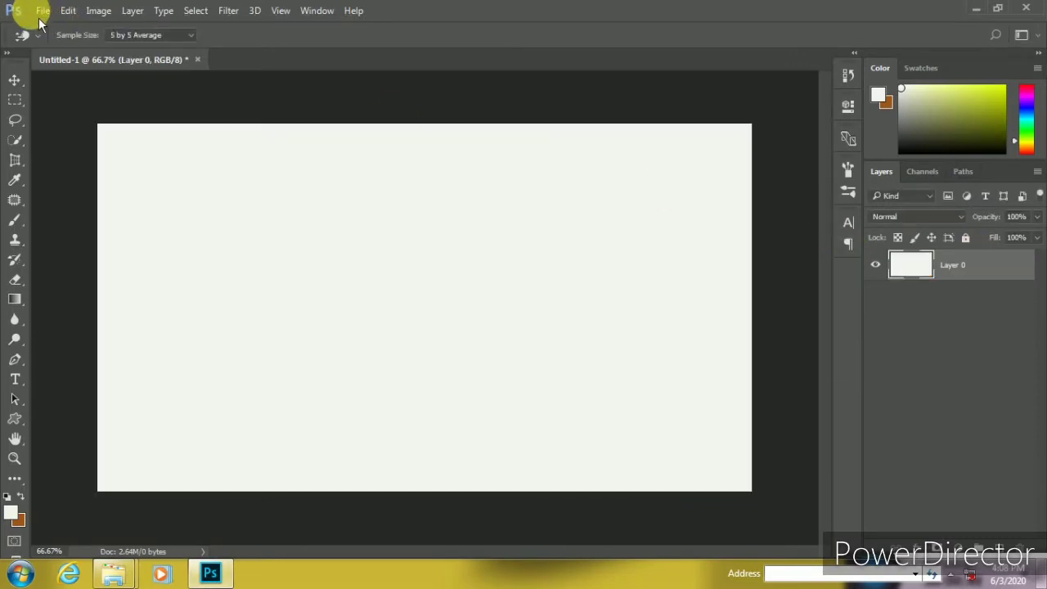
Open the tattooed woman's jpeg photo
left_click(42, 10)
left_click(46, 40)
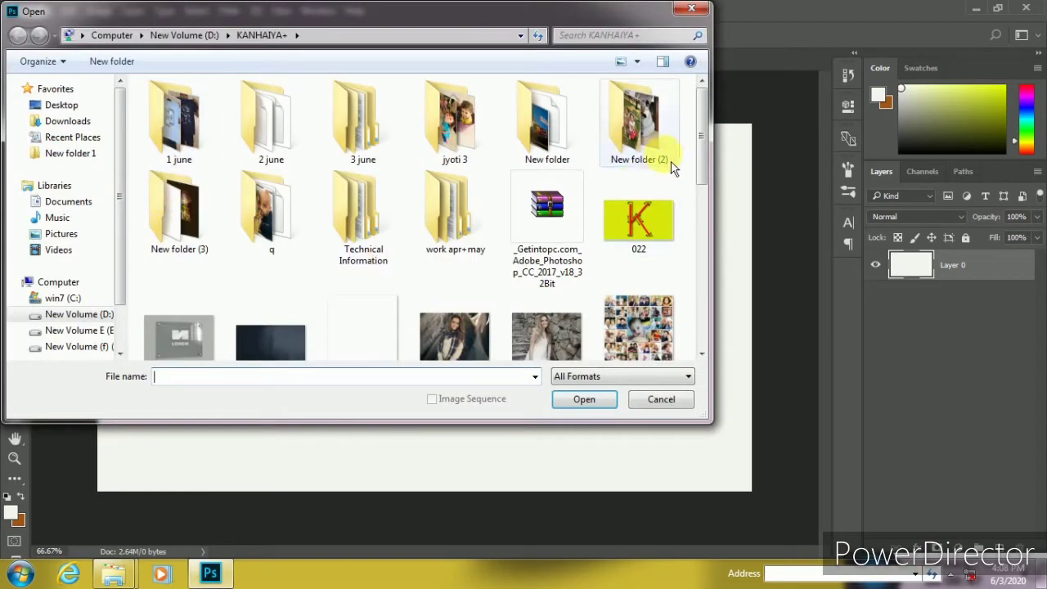
mouse_move(702, 160)
left_mouse_down()
mouse_move(717, 213)
mouse_move(709, 313)
left_mouse_up()
double_click(479, 213)
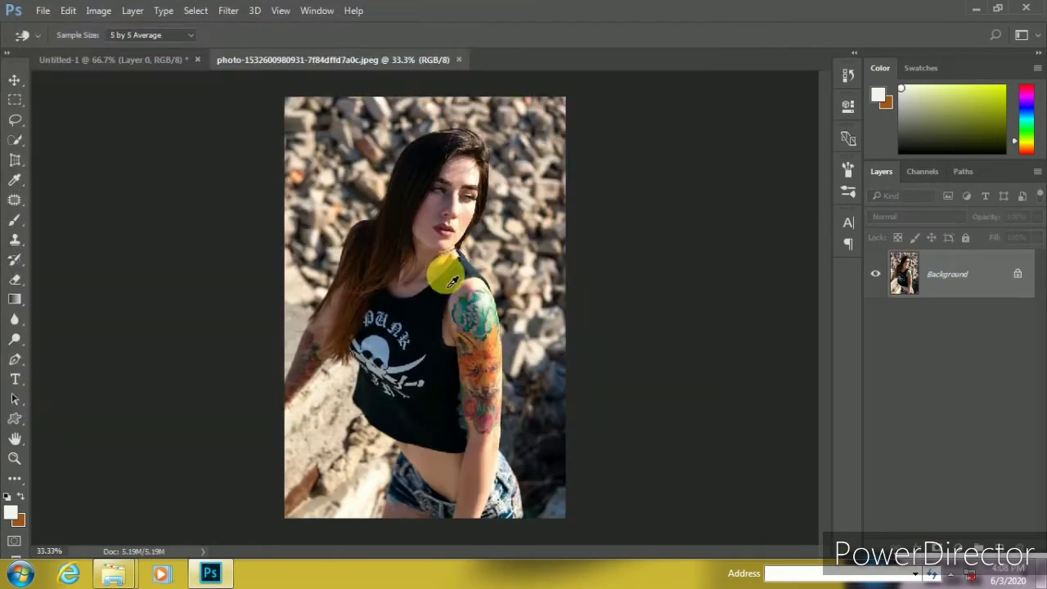
Unlock the photo's background and drag it into Untitled-1 as Layer 1, then zoom in
key("v")
double_click(974, 274)
left_click(659, 181)
mouse_move(451, 295)
left_mouse_down()
mouse_move(90, 67)
mouse_move(377, 293)
mouse_move(429, 219)
mouse_move(415, 196)
left_mouse_up()
scroll(464, 276, "up", 2)
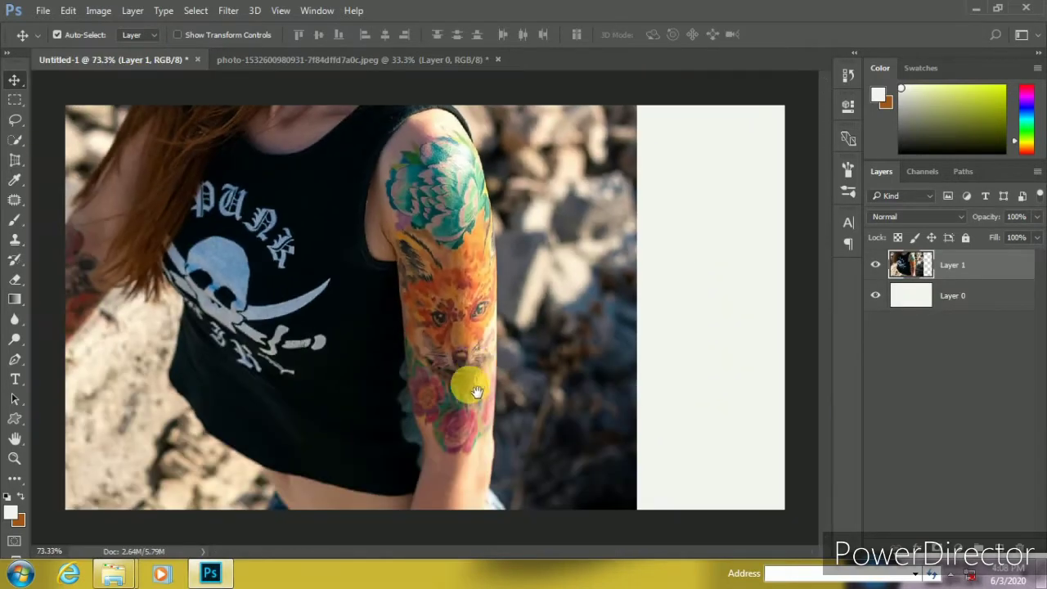
scroll(476, 391, "up", 2)
scroll(455, 398, "up", 2)
scroll(433, 339, "up", 2)
Start a pen path with curved anchors along the upper edge of the tattooed arm
key("p")
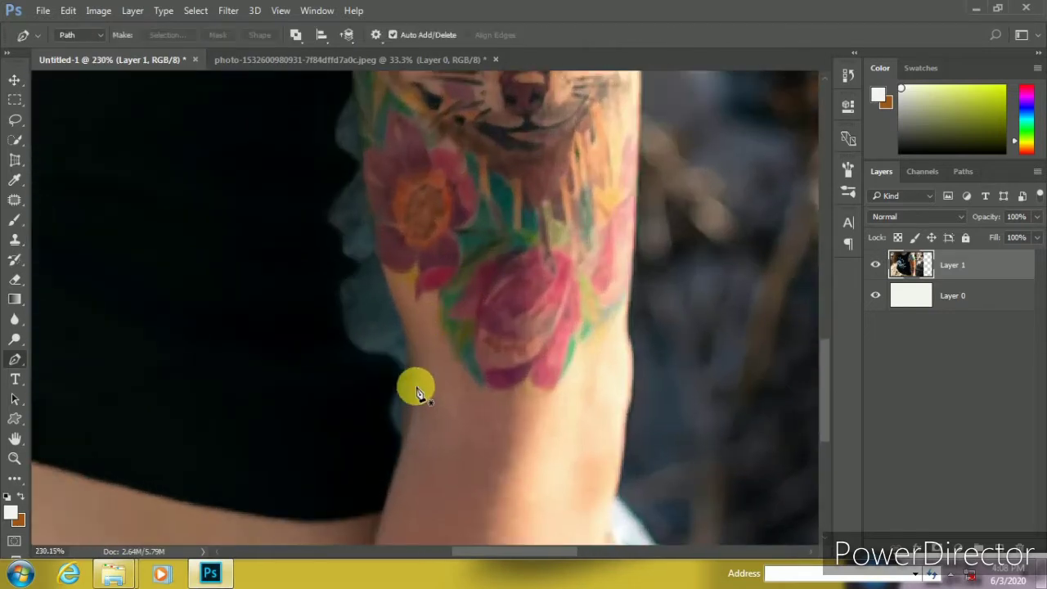
scroll(388, 235, "up", 1)
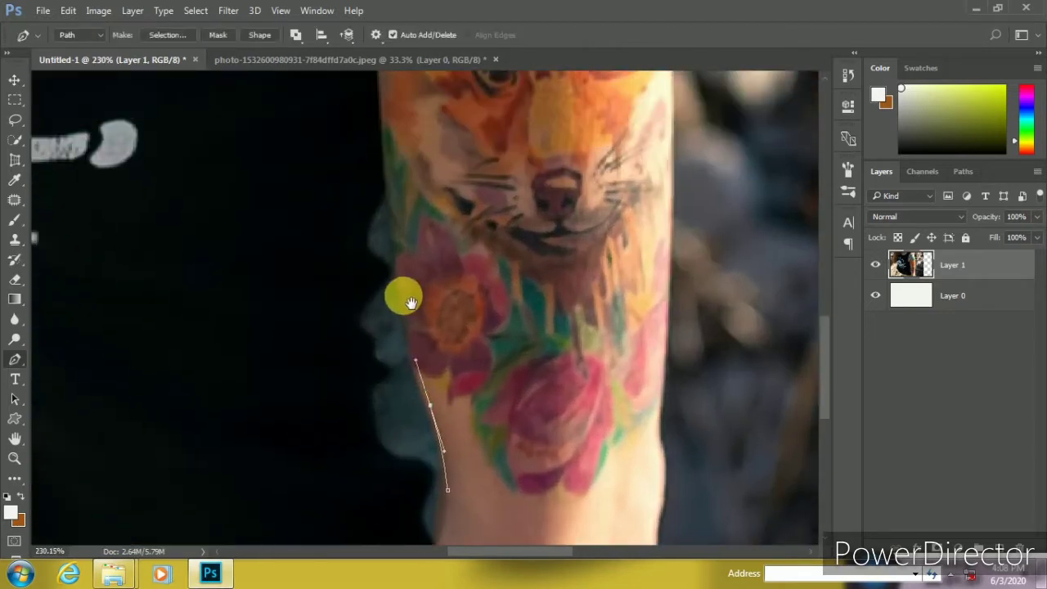
left_click_drag(390, 282, 382, 212)
scroll(377, 262, "up", 3)
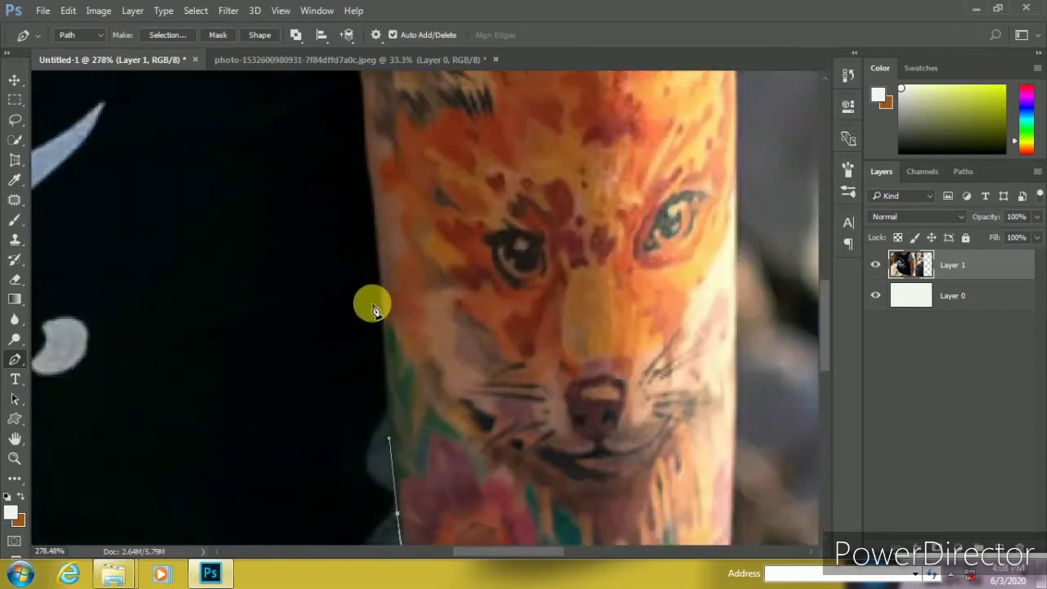
scroll(379, 277, "up", 1)
scroll(373, 285, "up", 1)
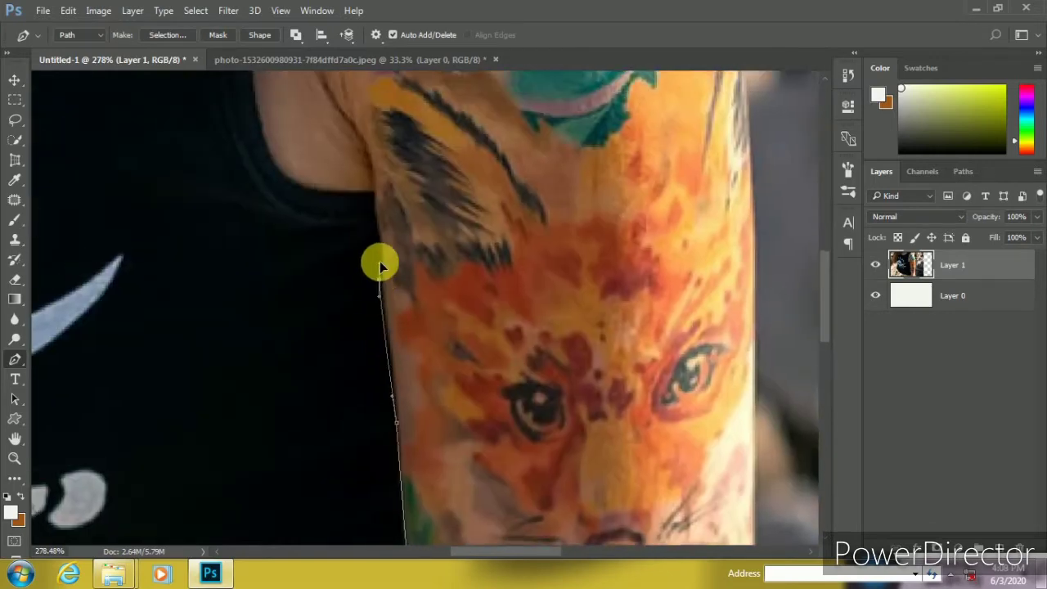
scroll(380, 263, "up", 1)
scroll(380, 250, "up", 1)
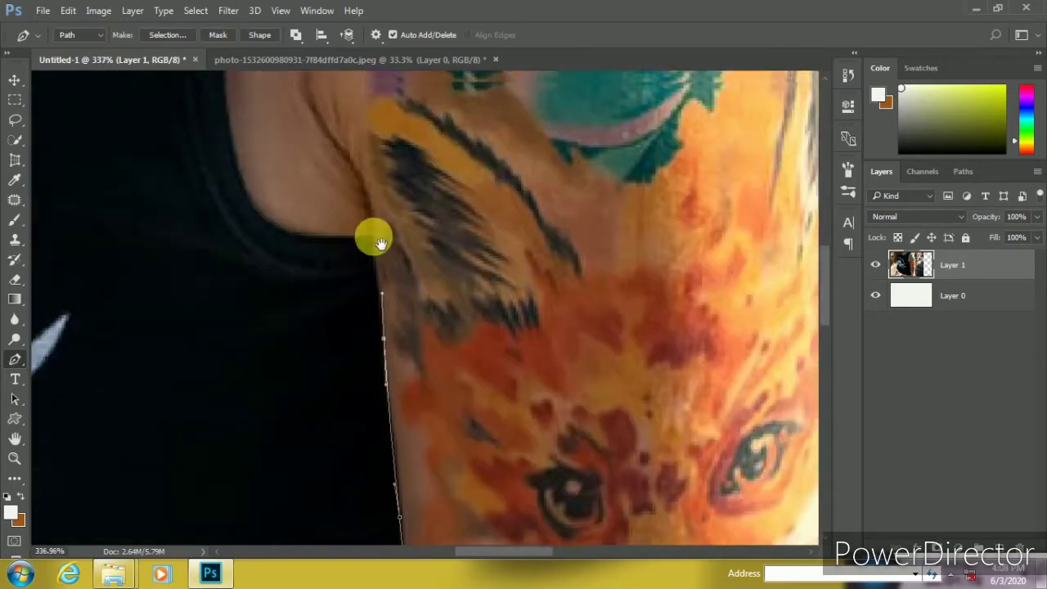
scroll(372, 262, "up", 1)
scroll(364, 344, "up", 1)
scroll(364, 351, "up", 1)
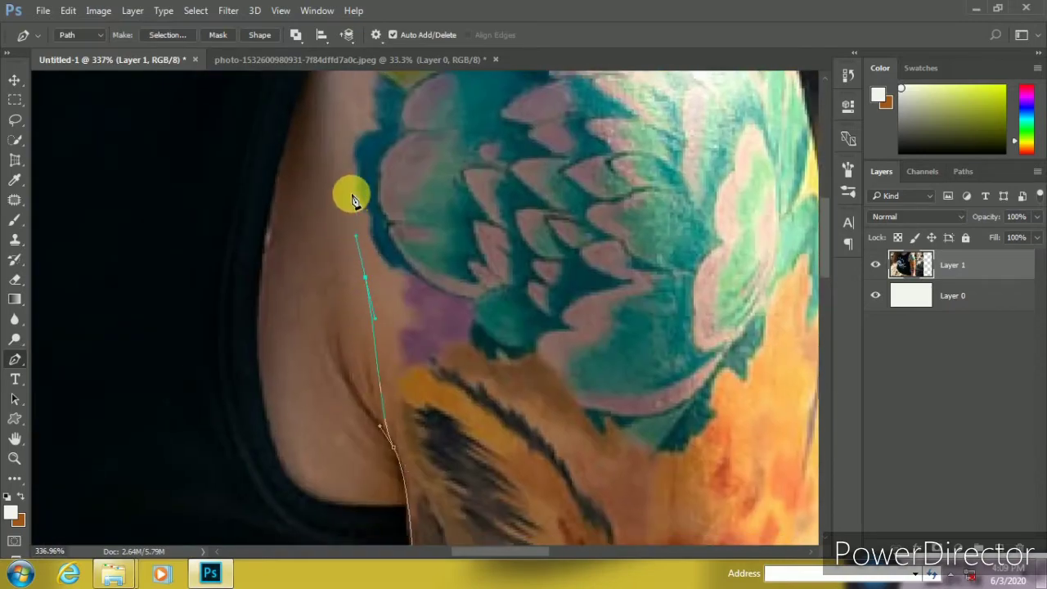
scroll(351, 200, "up", 1)
scroll(322, 276, "up", 1)
left_click_drag(377, 202, 425, 178)
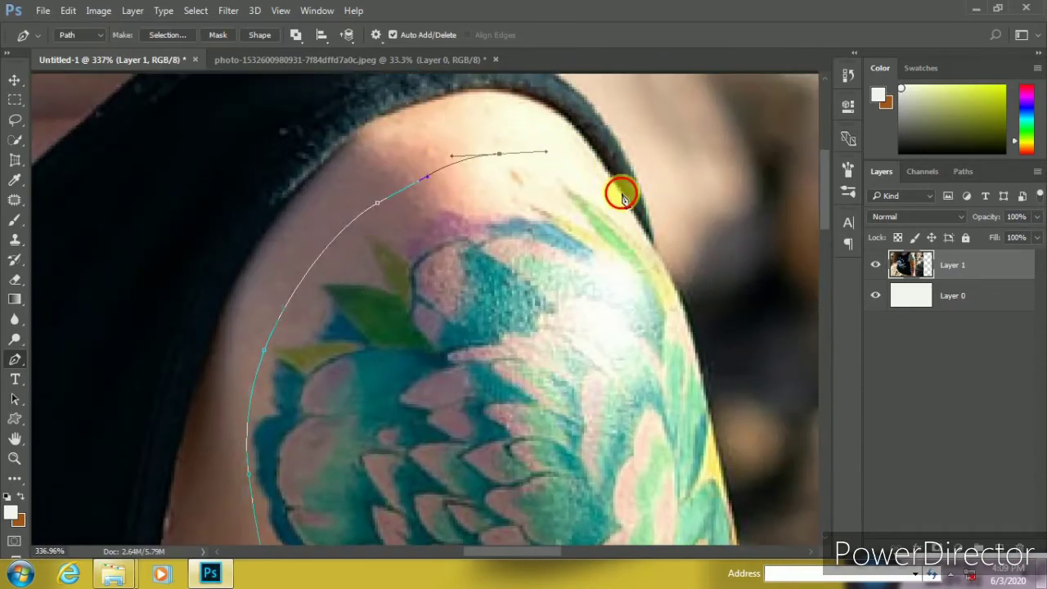
Add anchors across the bottom of the arm and close the path at its left edge
scroll(573, 184, "down", 1)
scroll(534, 255, "up", 1)
scroll(549, 305, "down", 2)
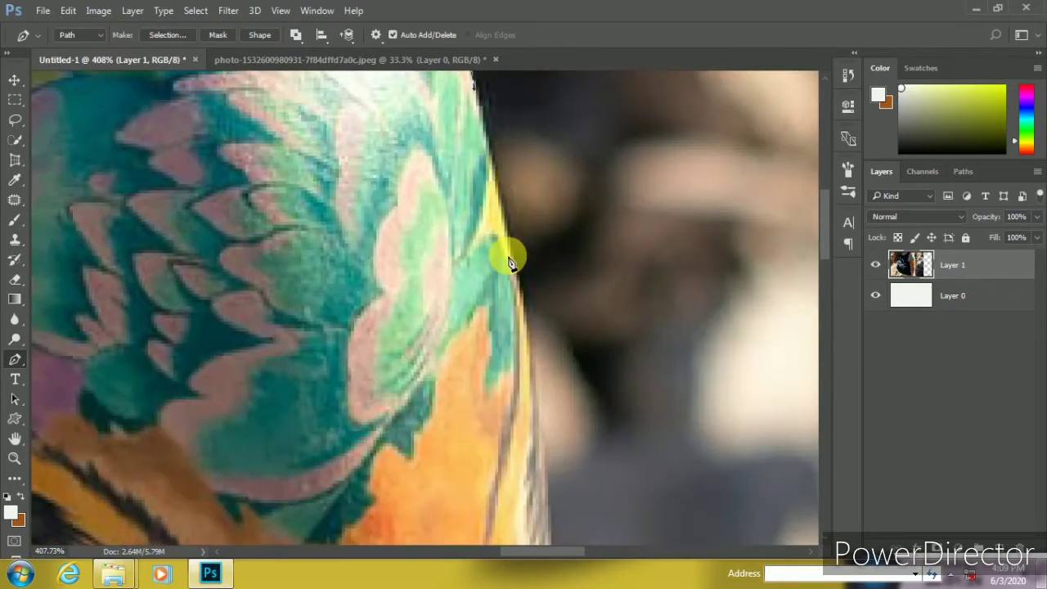
scroll(524, 336, "down", 3)
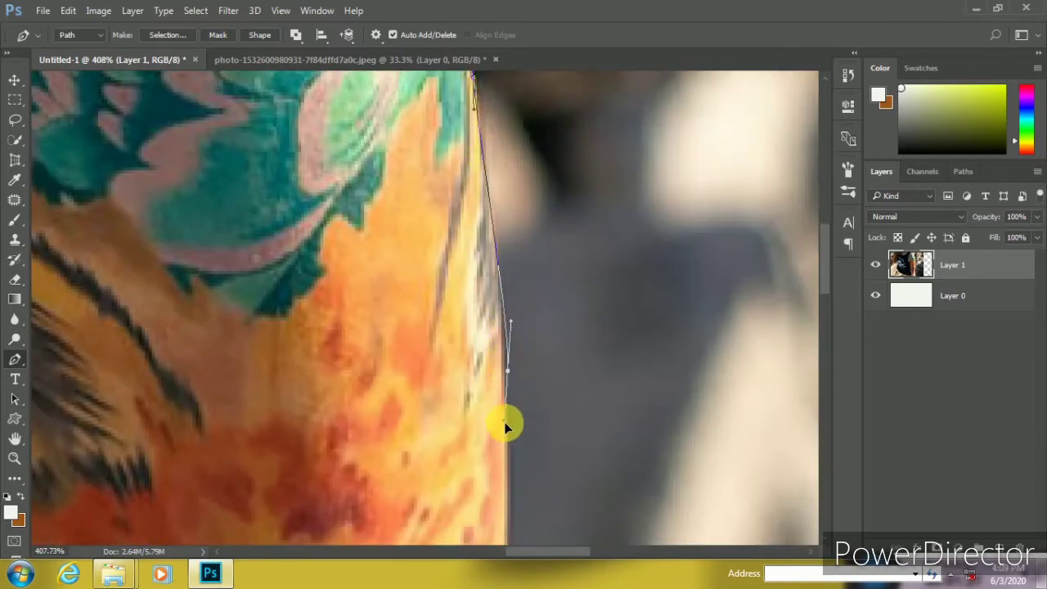
scroll(505, 422, "down", 4)
scroll(468, 317, "down", 1)
scroll(474, 384, "down", 3)
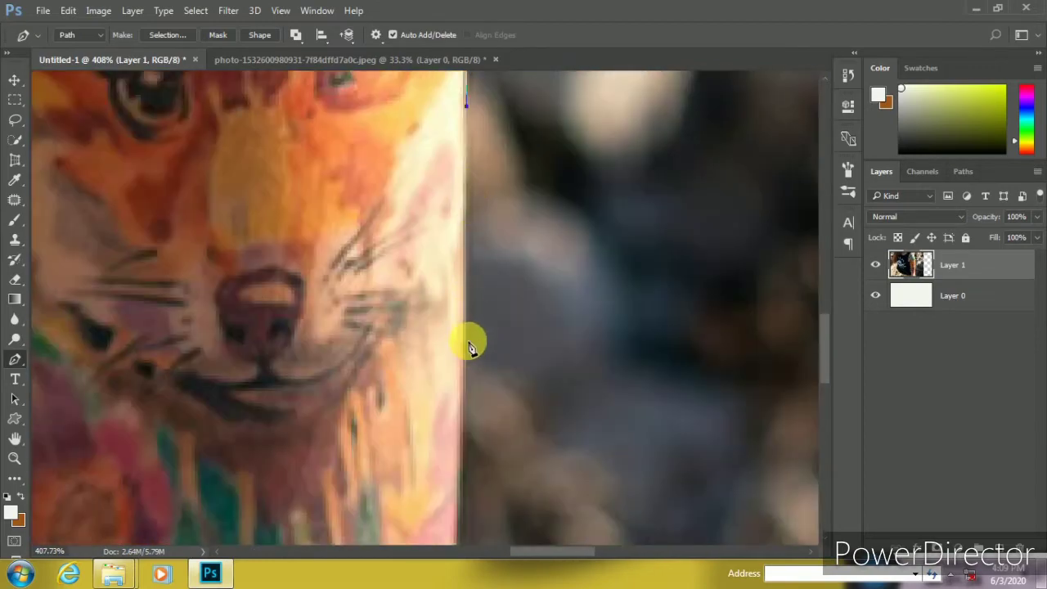
scroll(469, 269, "down", 4)
scroll(458, 262, "down", 2)
scroll(444, 374, "down", 2)
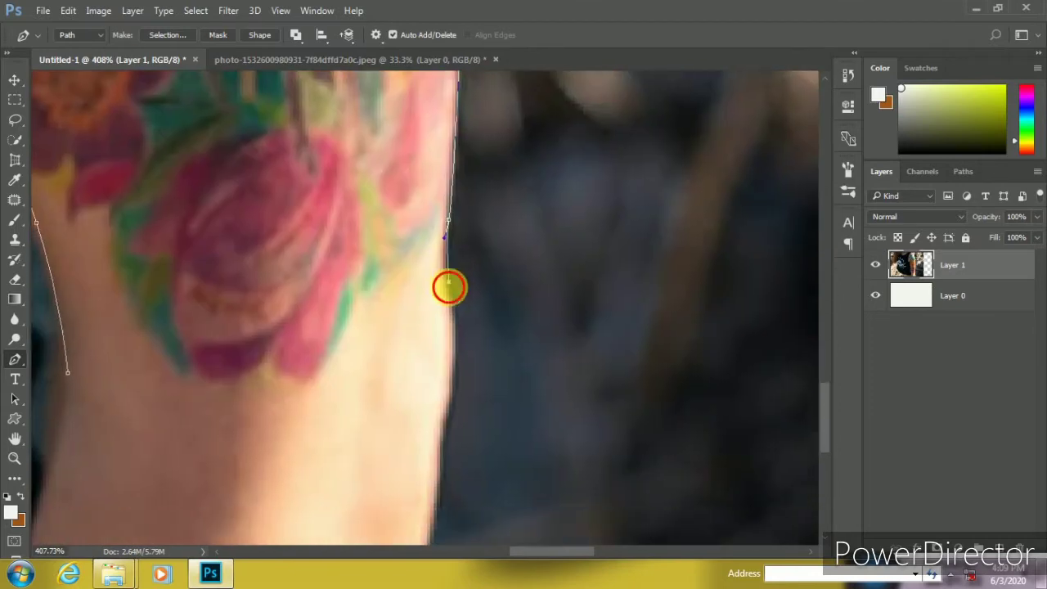
left_click(338, 402)
left_click(227, 316)
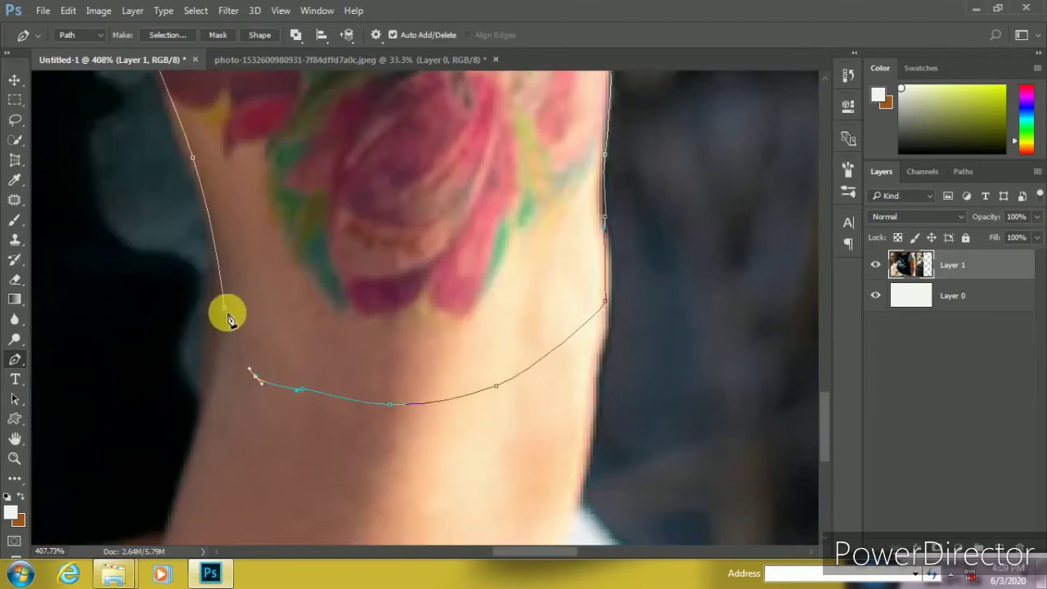
Load the arm path as a selection and pan to show the lower arm
scroll(526, 362, "down", 3)
scroll(458, 476, "down", 3)
scroll(450, 475, "down", 2)
scroll(538, 381, "up", 1)
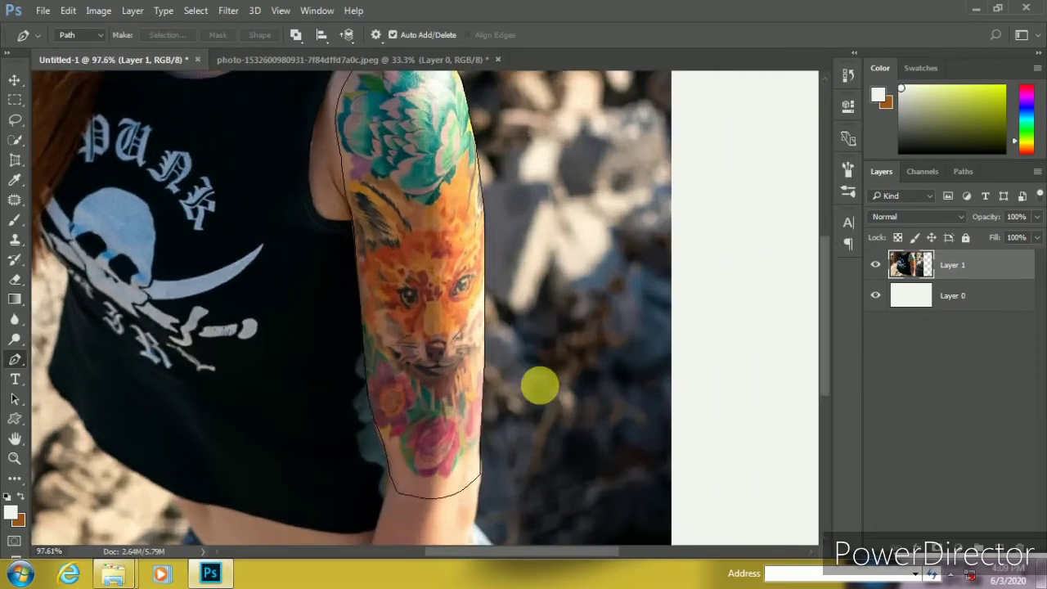
key("ctrl+Return")
scroll(542, 291, "up", 1)
scroll(521, 334, "up", 1)
left_click_drag(521, 334, 456, 303)
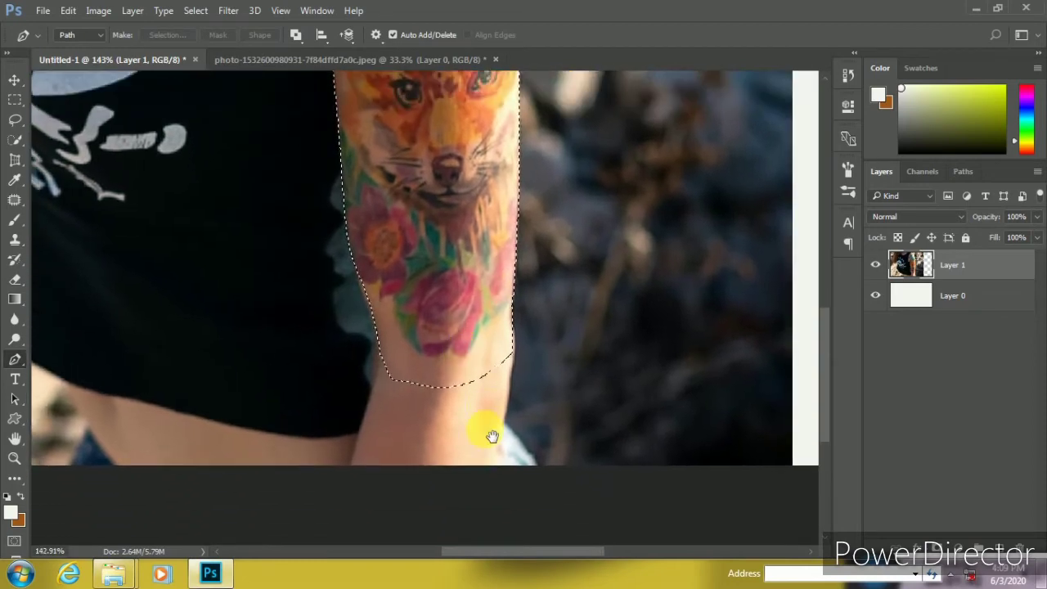
key("i")
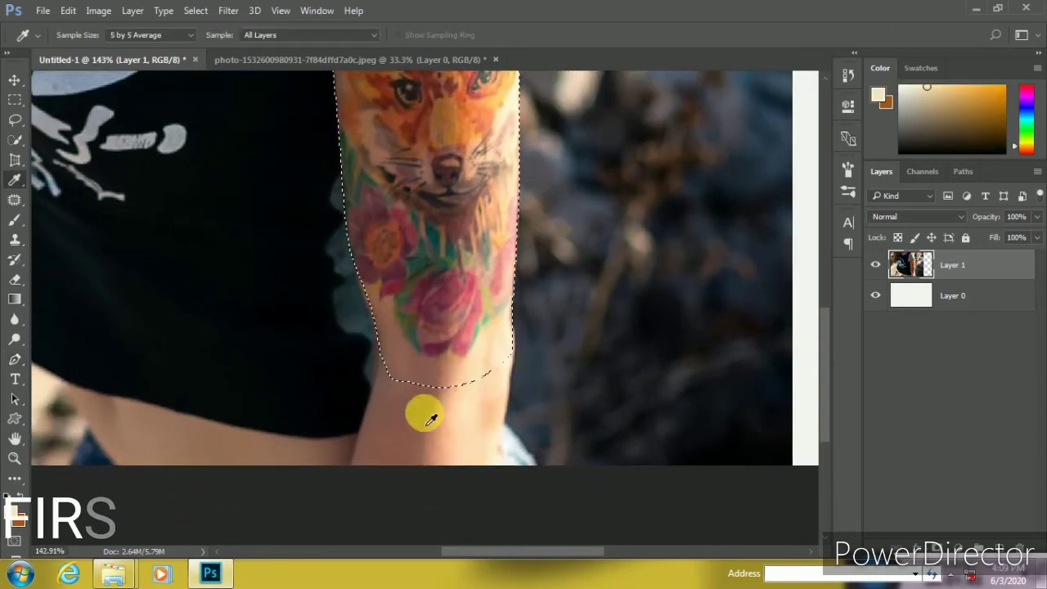
Switch to the plain Brush tool at 80% opacity
right_click(15, 260)
right_click(15, 219)
left_click(82, 218)
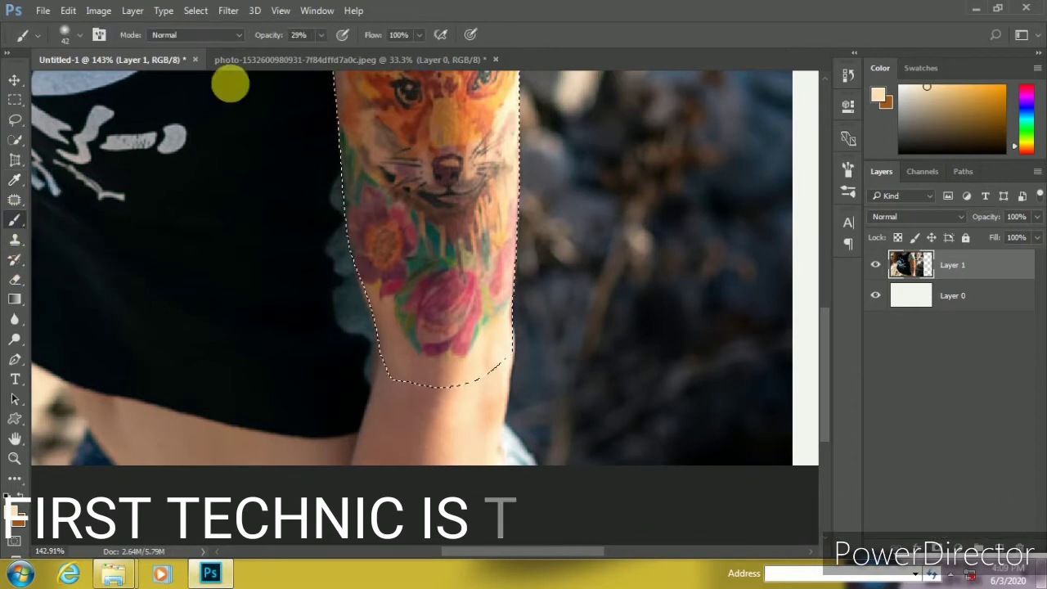
left_click(320, 34)
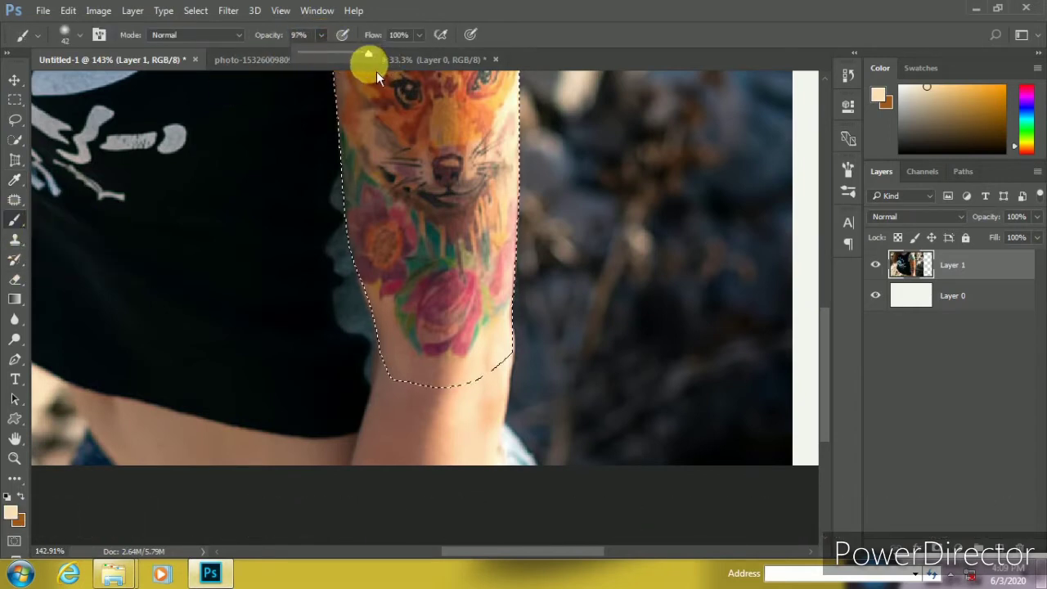
left_click_drag(385, 66, 359, 73)
Paint skin tone over the lower tattoo and the arm's right side
mouse_move(459, 397)
left_mouse_down()
mouse_move(502, 299)
mouse_move(525, 425)
mouse_move(511, 377)
left_mouse_up()
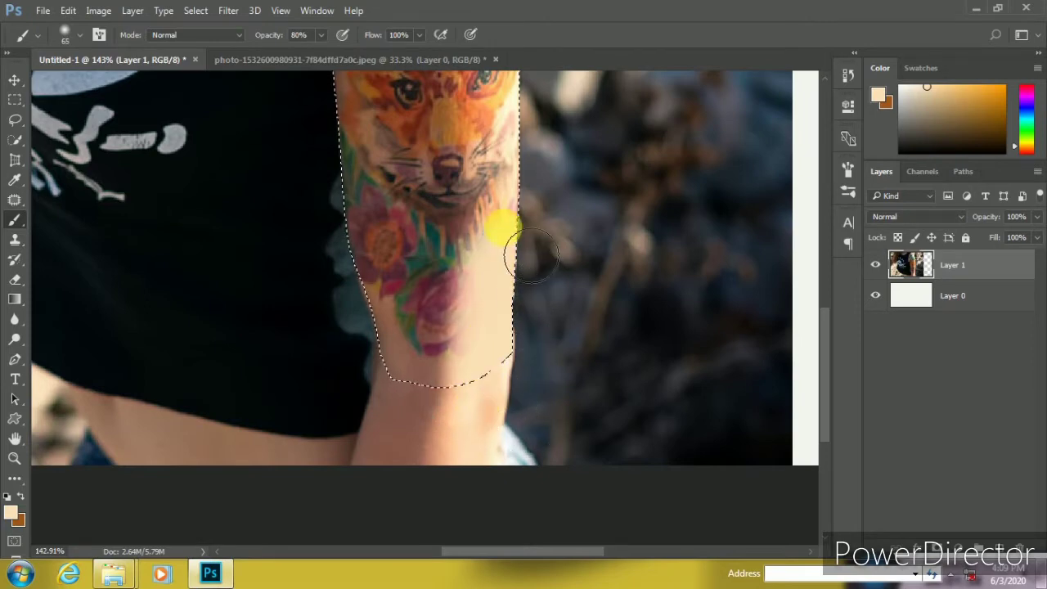
scroll(531, 256, "up", 3)
scroll(493, 335, "up", 3)
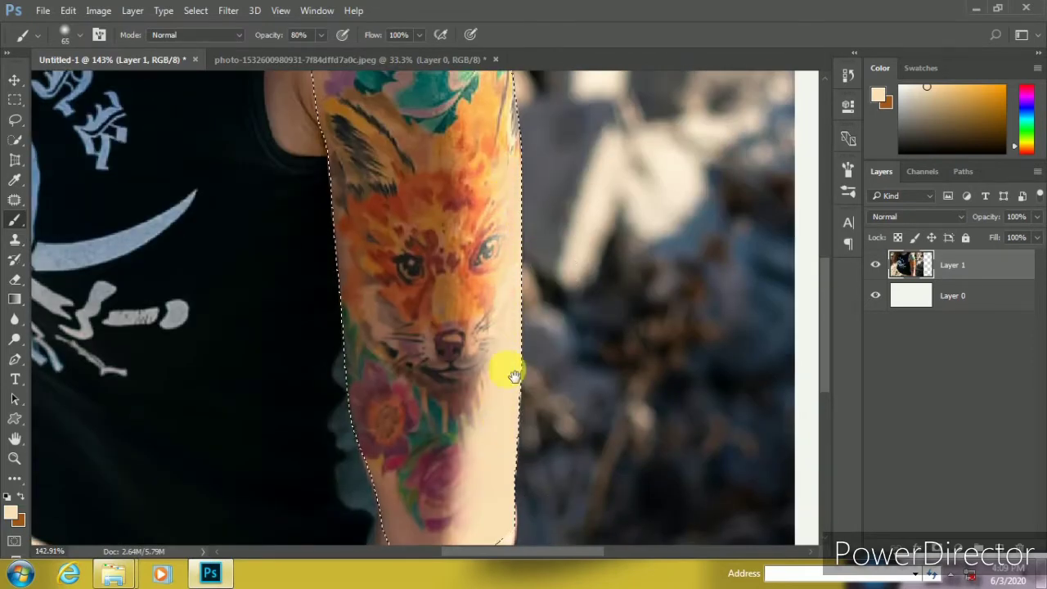
mouse_move(528, 399)
left_mouse_down()
mouse_move(537, 512)
mouse_move(509, 221)
left_mouse_up()
scroll(504, 295, "down", 2)
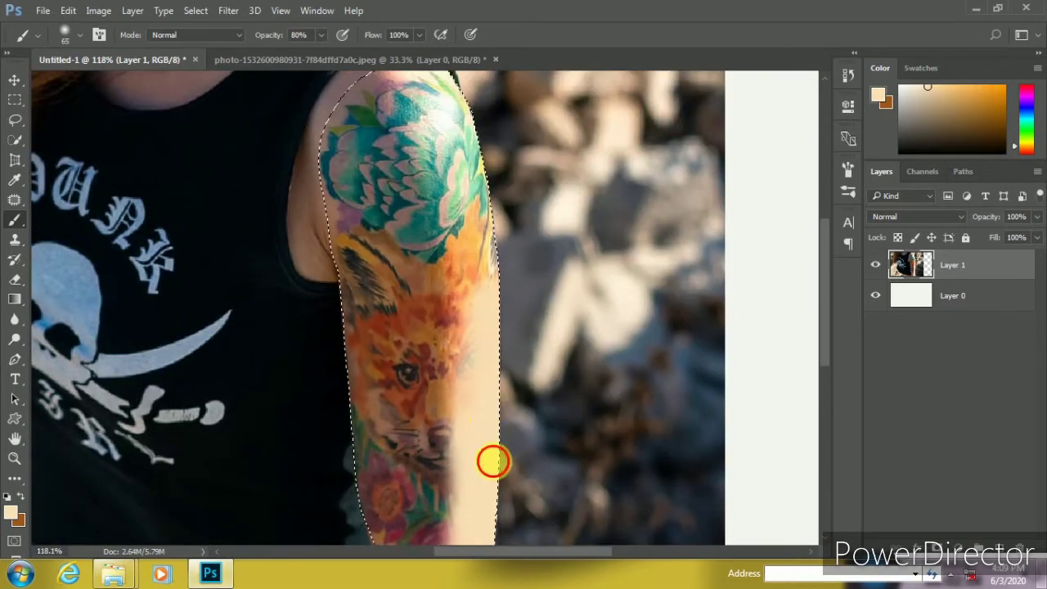
left_click_drag(514, 339, 508, 338)
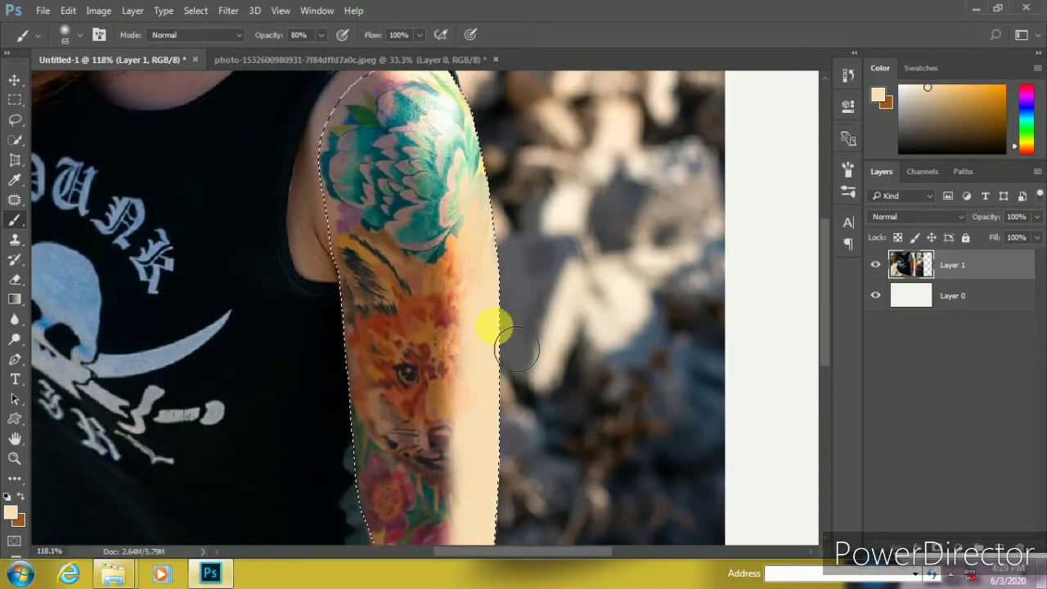
mouse_move(499, 192)
left_mouse_down()
mouse_move(488, 163)
mouse_move(488, 351)
mouse_move(498, 339)
mouse_move(507, 347)
left_mouse_up()
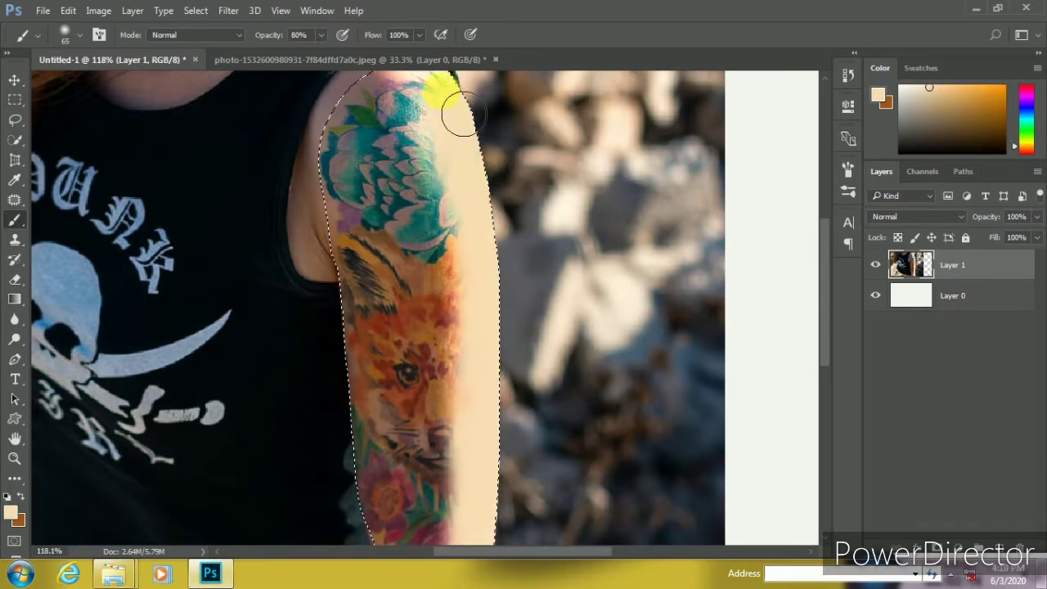
Cover the teal tattoo strokes near the shoulder with brown skin tone
scroll(470, 245, "up", 3)
scroll(466, 180, "down", 8)
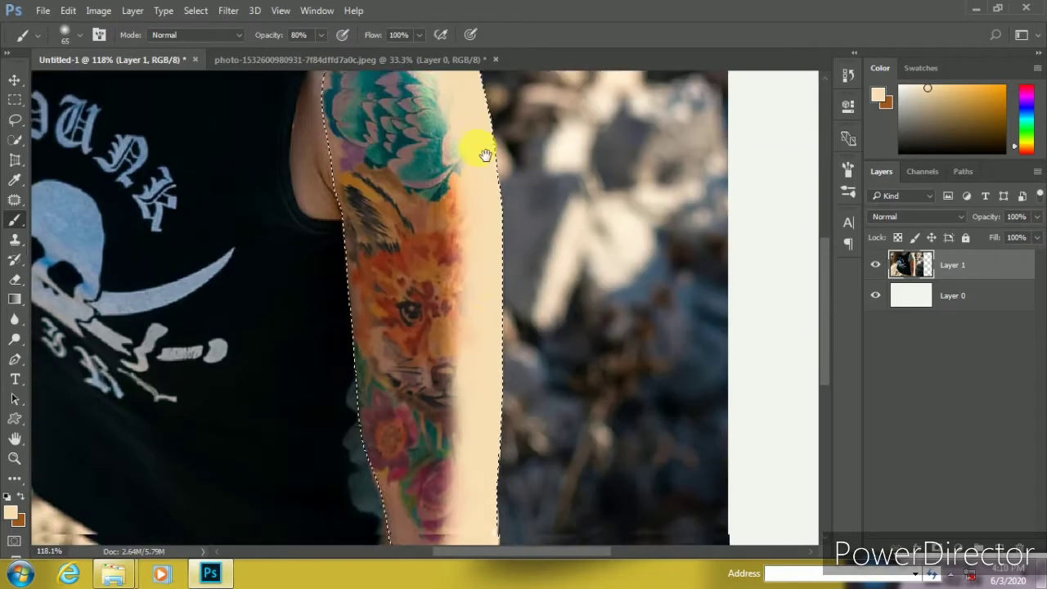
scroll(487, 168, "down", 3)
mouse_move(491, 182)
left_mouse_down()
mouse_move(415, 420)
mouse_move(448, 370)
mouse_move(424, 331)
mouse_move(408, 247)
mouse_move(460, 405)
mouse_move(448, 280)
mouse_move(427, 334)
mouse_move(397, 183)
mouse_move(427, 229)
mouse_move(434, 403)
mouse_move(461, 368)
mouse_move(430, 191)
mouse_move(411, 341)
mouse_move(401, 253)
mouse_move(397, 385)
mouse_move(388, 198)
mouse_move(411, 374)
mouse_move(439, 319)
mouse_move(433, 206)
left_mouse_up()
scroll(427, 229, "up", 3)
scroll(431, 192, "up", 3)
scroll(412, 341, "up", 2)
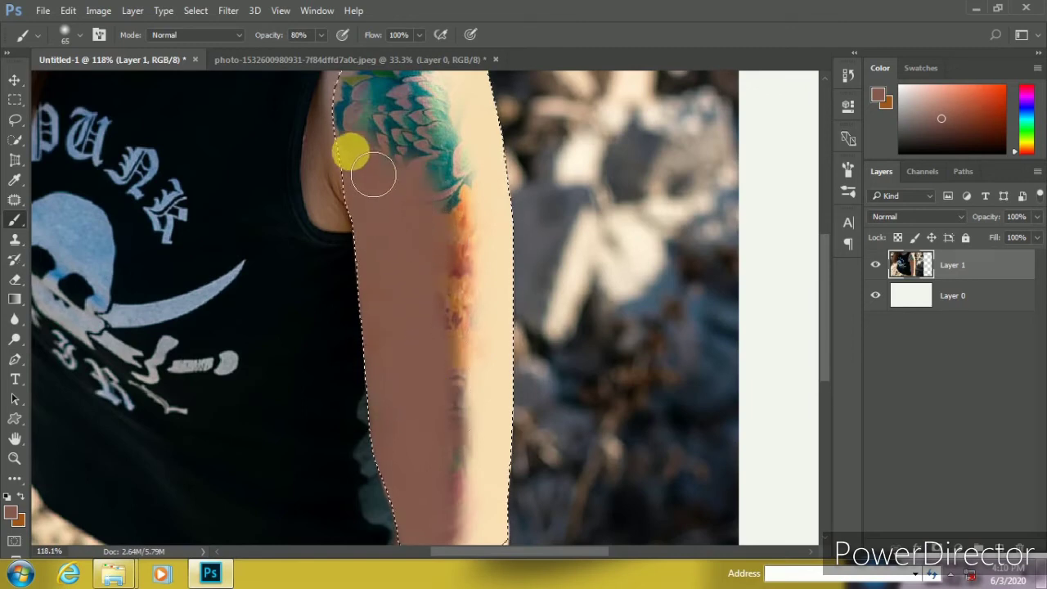
left_click_drag(368, 272, 380, 363)
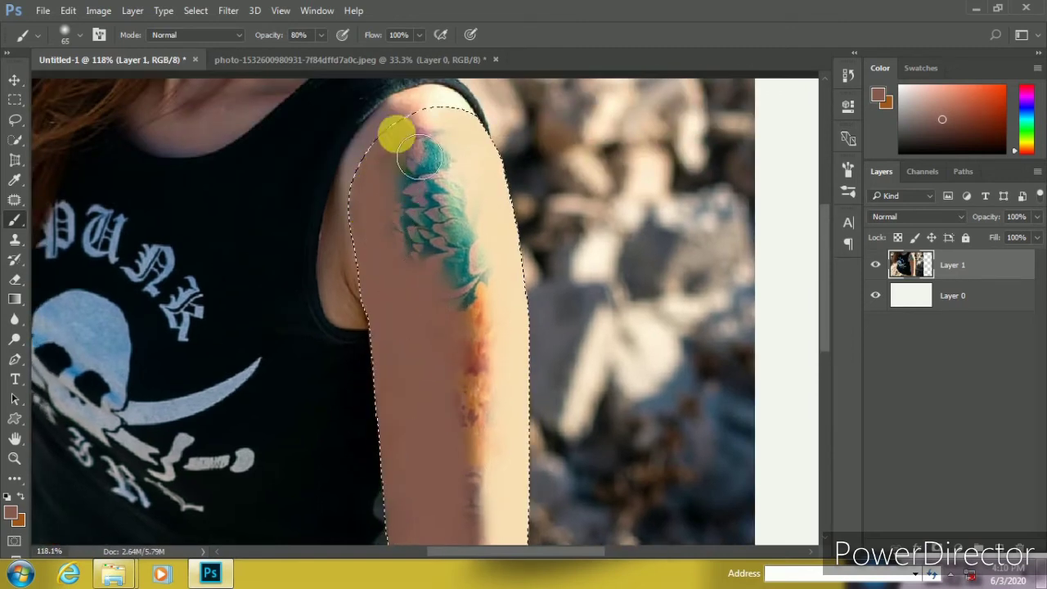
mouse_move(422, 156)
left_mouse_down()
mouse_move(432, 263)
mouse_move(439, 167)
mouse_move(445, 270)
mouse_move(435, 214)
mouse_move(463, 334)
left_mouse_up()
mouse_move(434, 258)
left_mouse_down()
mouse_move(425, 135)
mouse_move(444, 269)
mouse_move(484, 297)
mouse_move(515, 278)
mouse_move(490, 373)
left_mouse_up()
Sample a lighter peach tone and lighten the upper arm with it
left_click(515, 278, "alt")
scroll(495, 245, "down", 3)
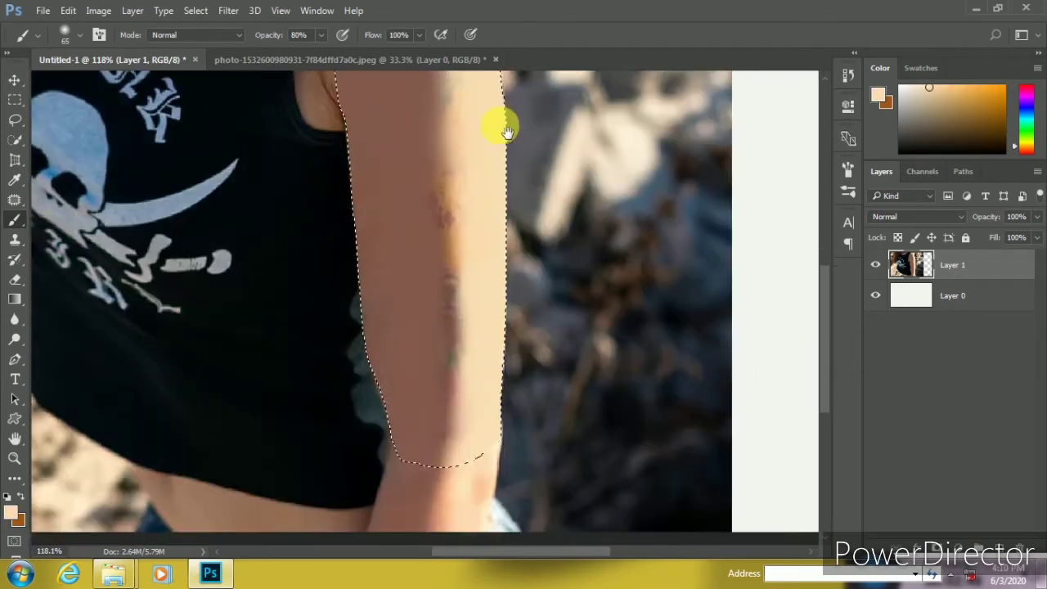
left_click_drag(486, 215, 484, 407)
scroll(494, 393, "down", 2)
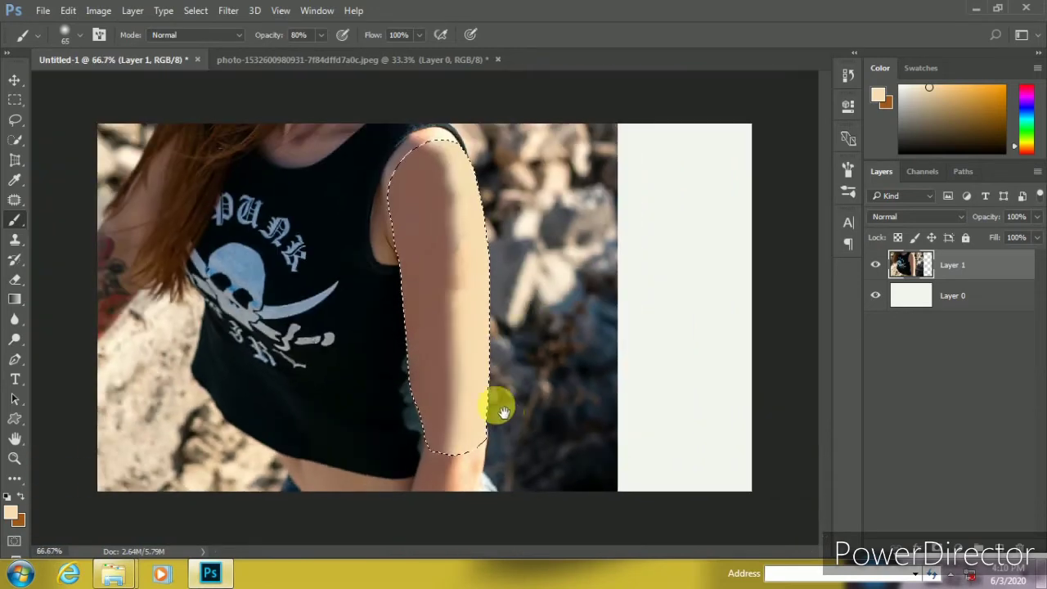
scroll(489, 352, "up", 2)
left_click_drag(479, 304, 479, 106)
Zoom and pan over the lower arm to check the painted-over tattoo
scroll(613, 314, "down", 3)
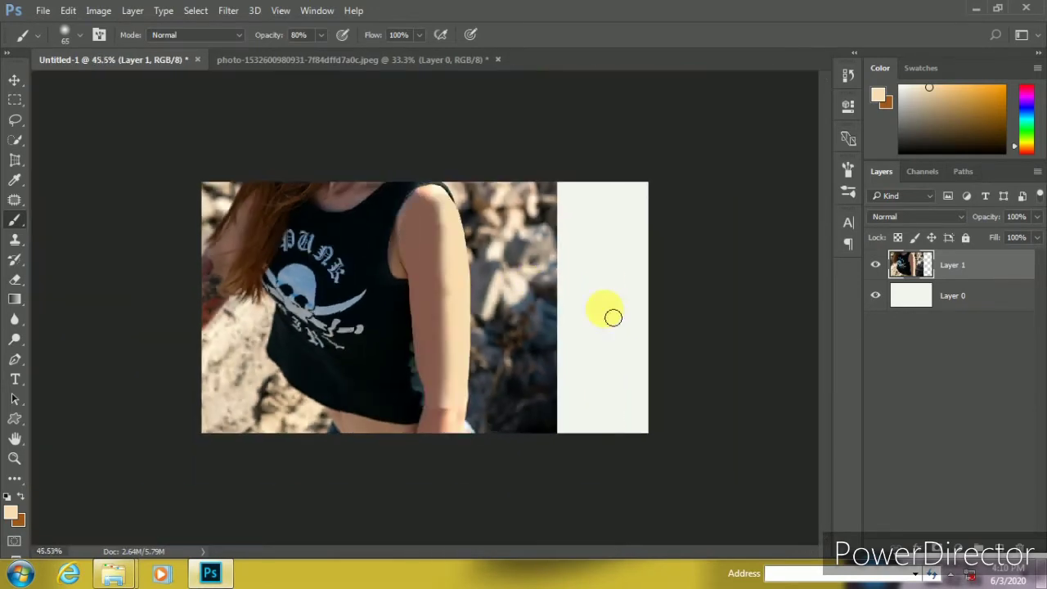
scroll(479, 297, "up", 1)
scroll(511, 307, "up", 1)
scroll(490, 359, "up", 1)
scroll(494, 372, "up", 1)
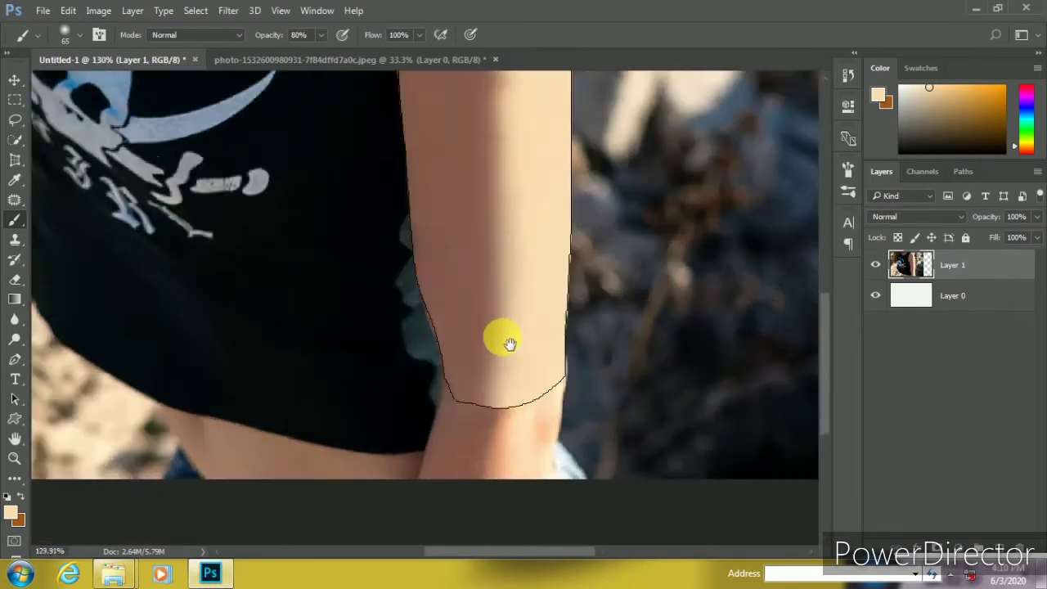
scroll(499, 346, "down", 1)
left_click_drag(496, 348, 508, 456)
scroll(508, 456, "down", 1)
scroll(483, 474, "up", 1)
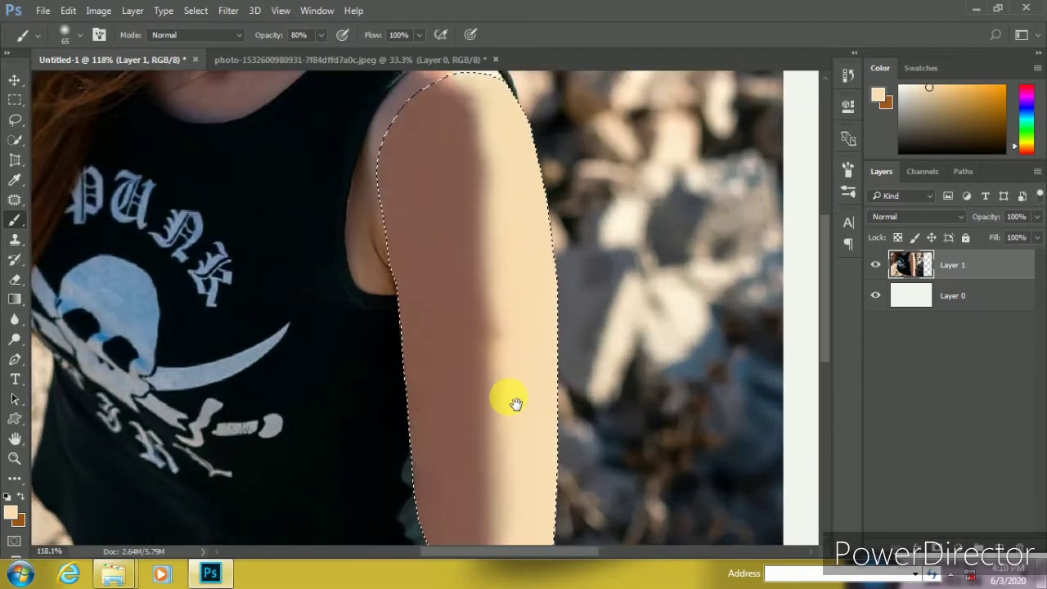
scroll(512, 404, "up", 1)
scroll(504, 413, "down", 3)
scroll(498, 402, "down", 1)
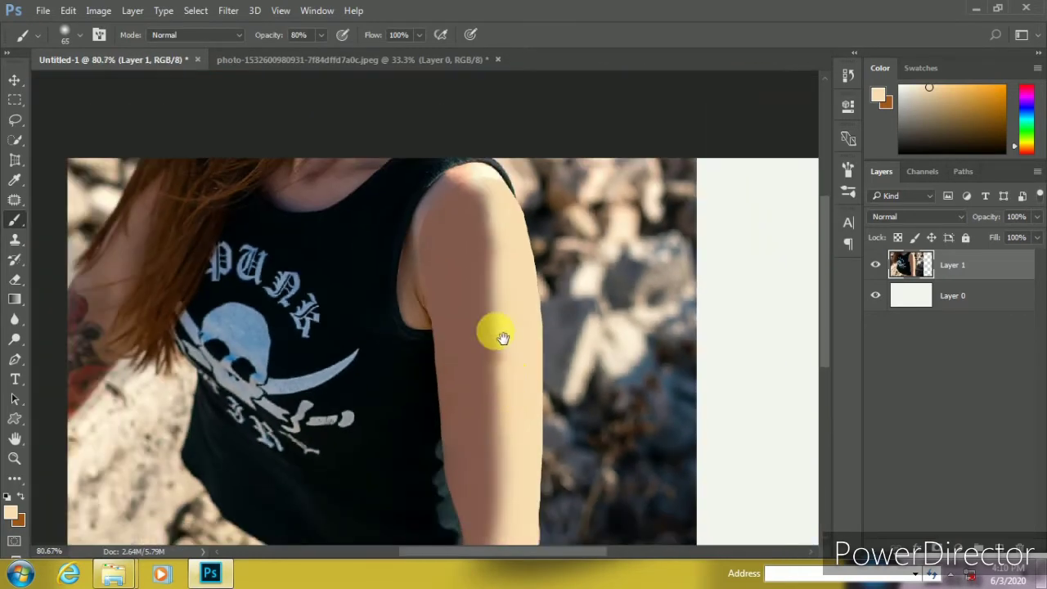
scroll(497, 334, "up", 1)
scroll(453, 367, "up", 2)
scroll(458, 368, "up", 2)
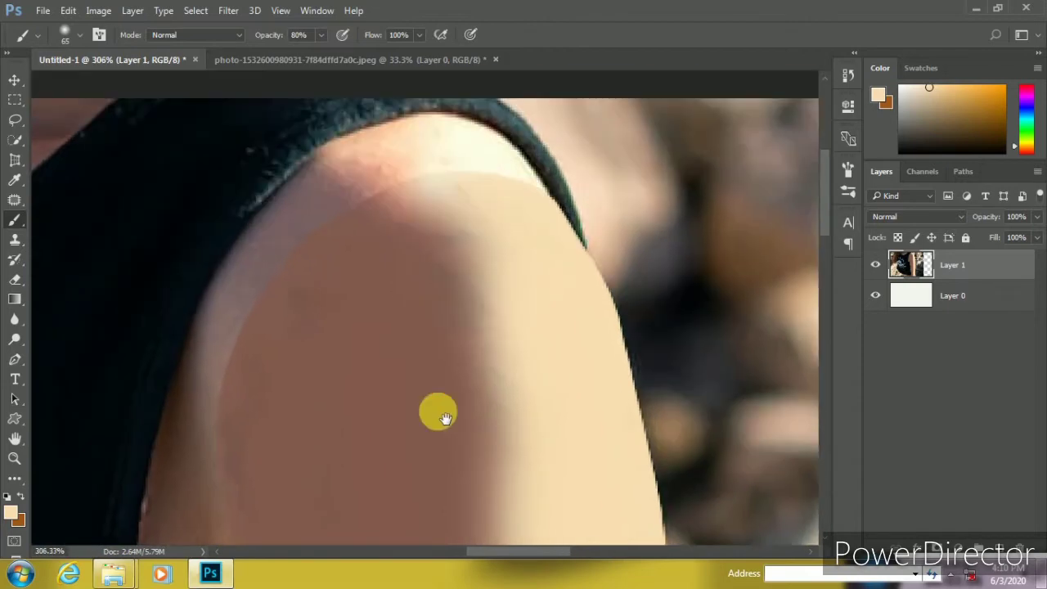
scroll(433, 399, "down", 2)
scroll(456, 385, "down", 2)
scroll(474, 145, "down", 2)
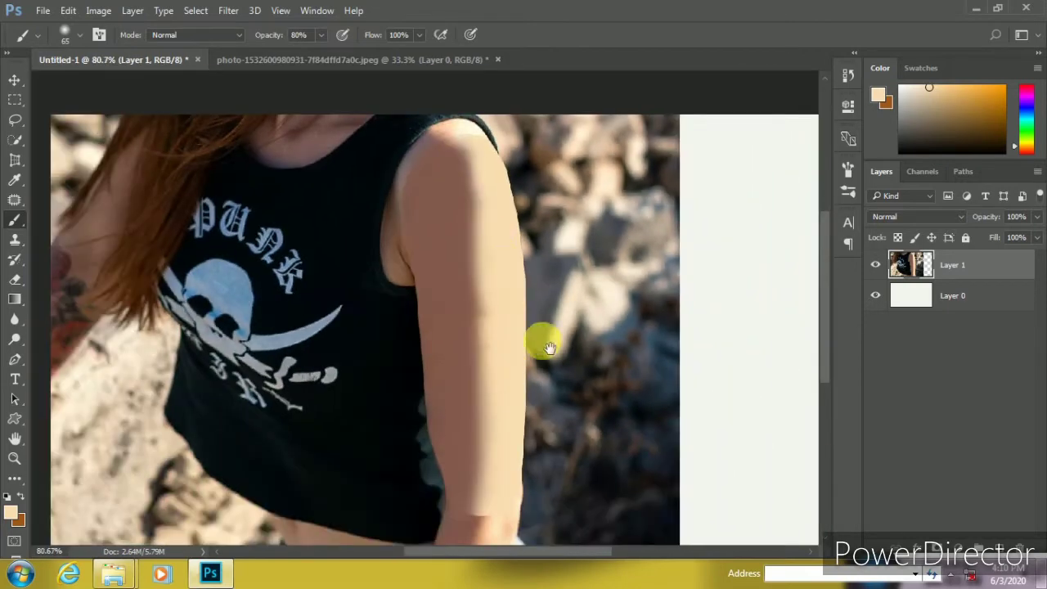
scroll(543, 341, "down", 1)
key("s")
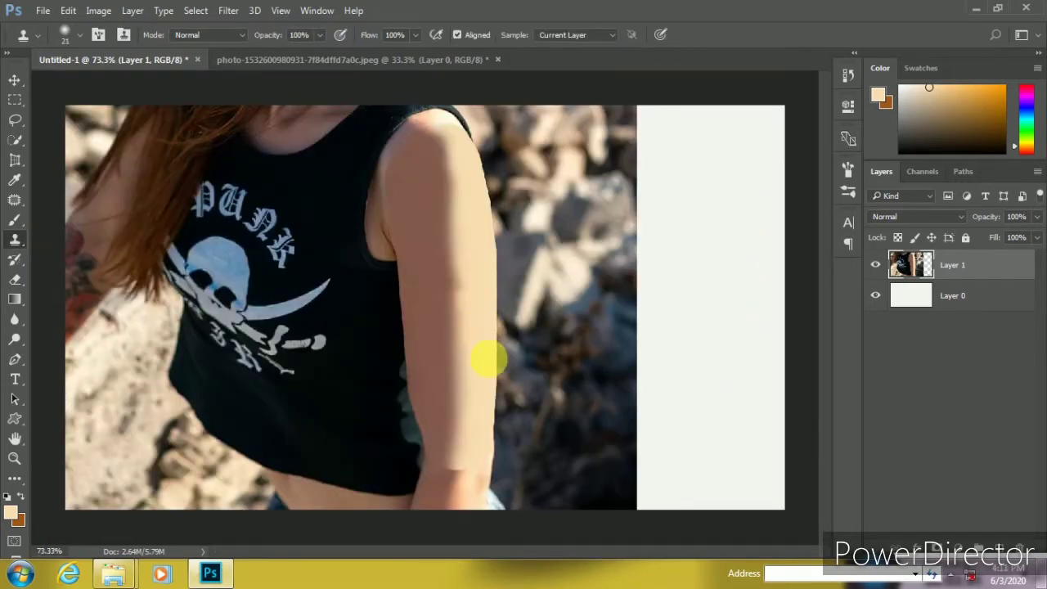
scroll(488, 359, "up", 2)
scroll(480, 428, "down", 2)
scroll(483, 423, "up", 1)
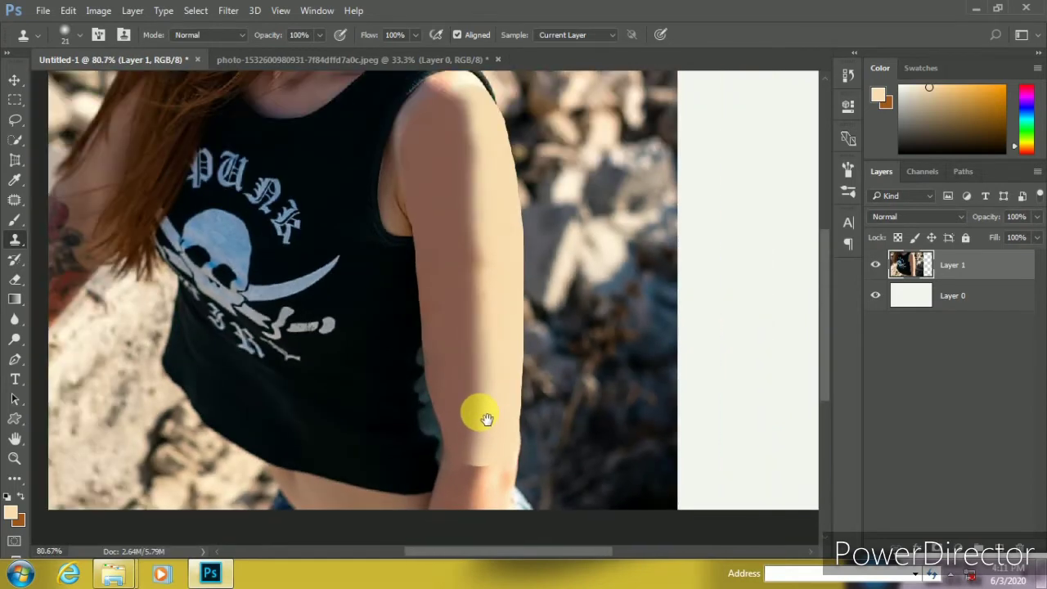
scroll(483, 360, "down", 2)
scroll(477, 336, "up", 2)
scroll(478, 314, "up", 2)
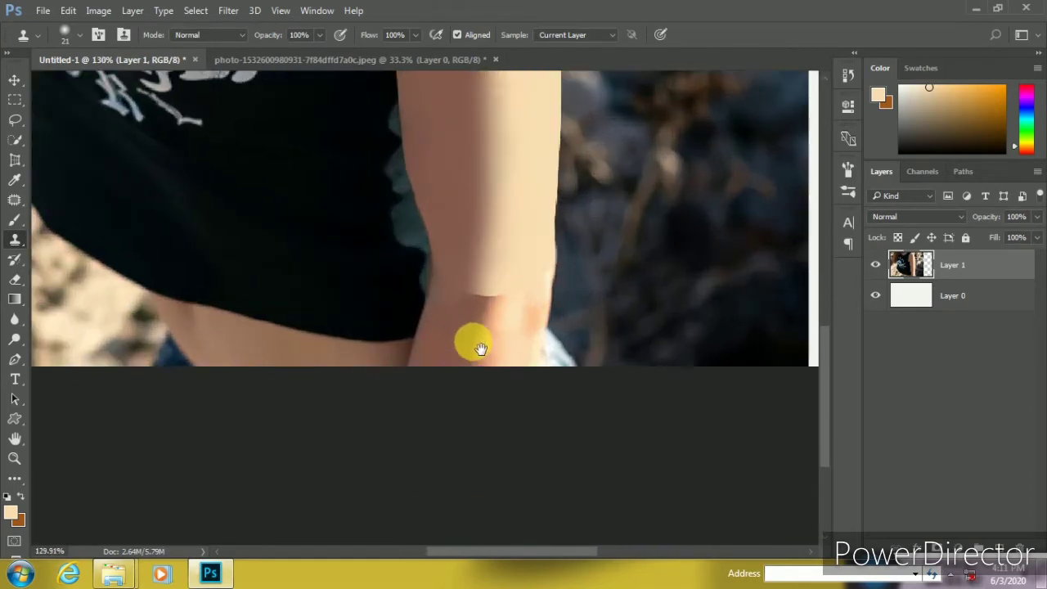
Trace a path around the forearm skin and copy that skin onto a new layer
key("p")
left_click(410, 366)
left_click(430, 280)
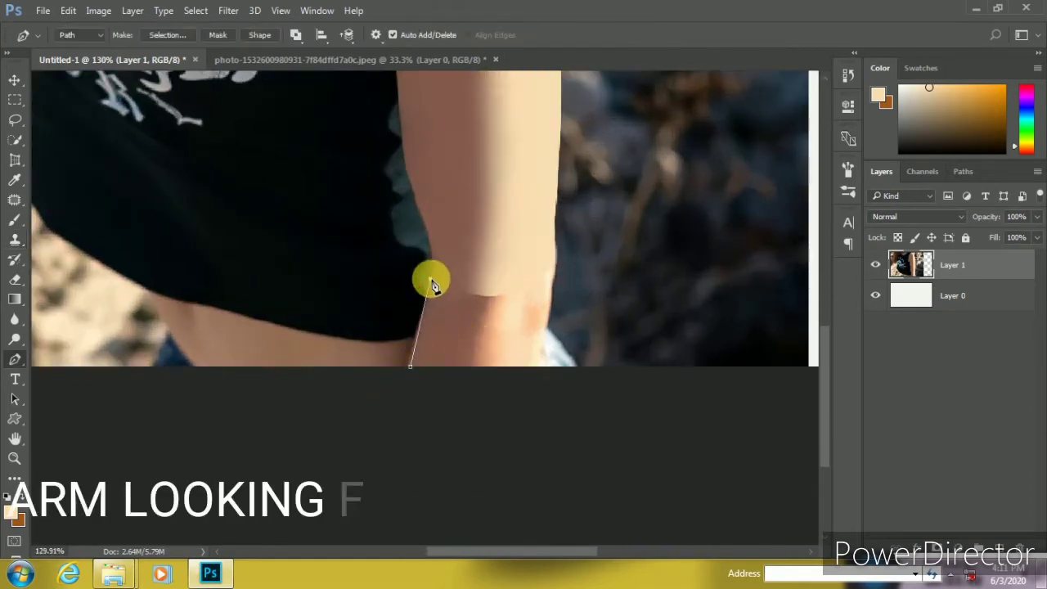
left_click_drag(499, 297, 524, 295)
left_click(543, 280)
left_click_drag(527, 390, 518, 408)
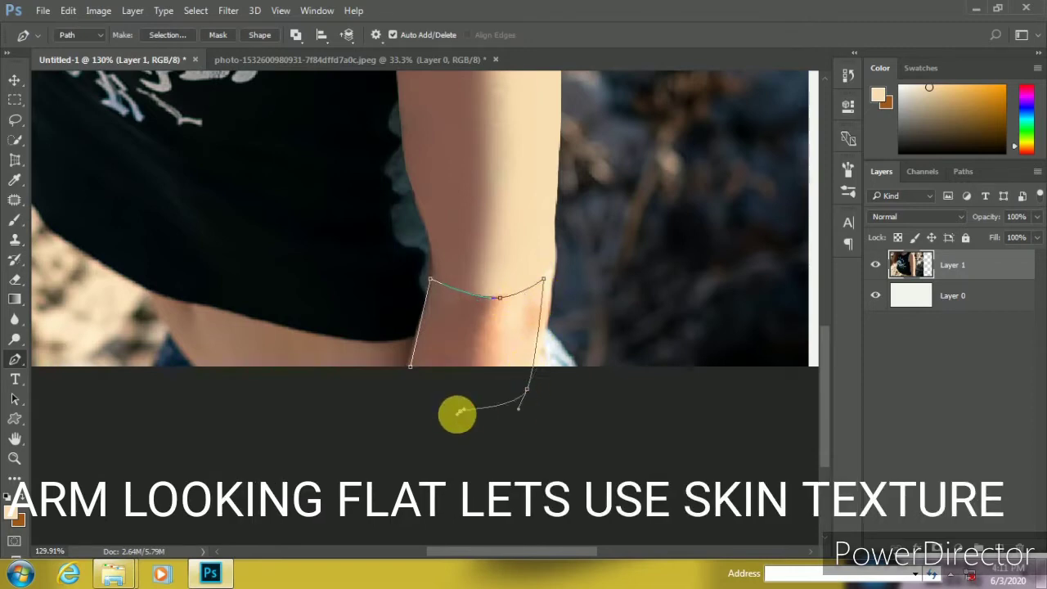
key("ctrl+j")
key("ctrl+0")
Move, stretch and rotate the skin patch up onto the arm, tilted about -4.6°
key("ctrl+t")
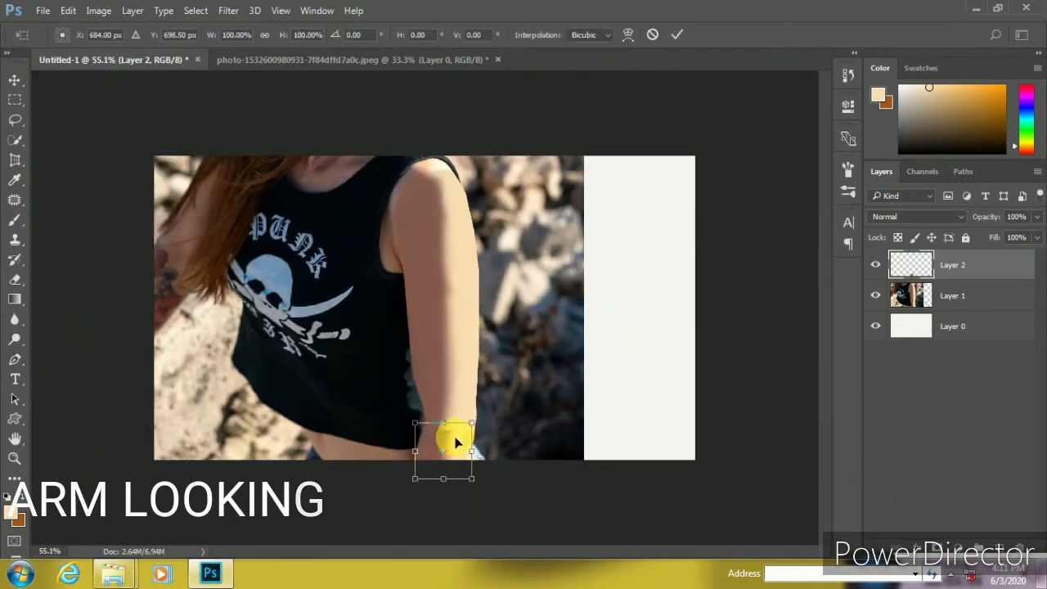
left_click_drag(455, 437, 470, 396)
scroll(471, 396, "up", 2)
scroll(532, 409, "up", 1)
left_click_drag(532, 409, 572, 404)
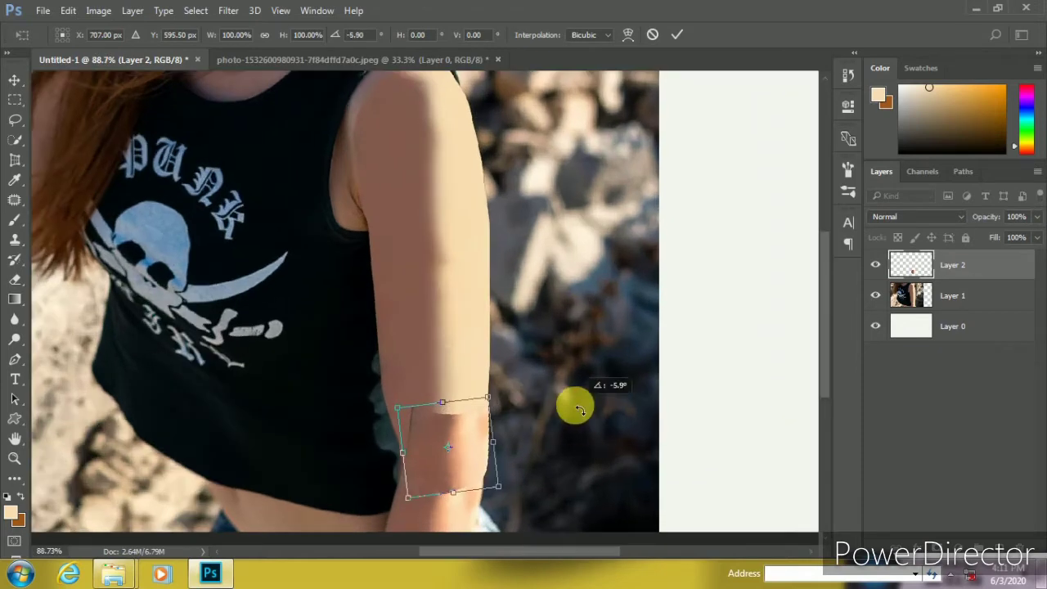
mouse_move(434, 404)
left_mouse_down()
mouse_move(437, 211)
mouse_move(474, 270)
left_mouse_up()
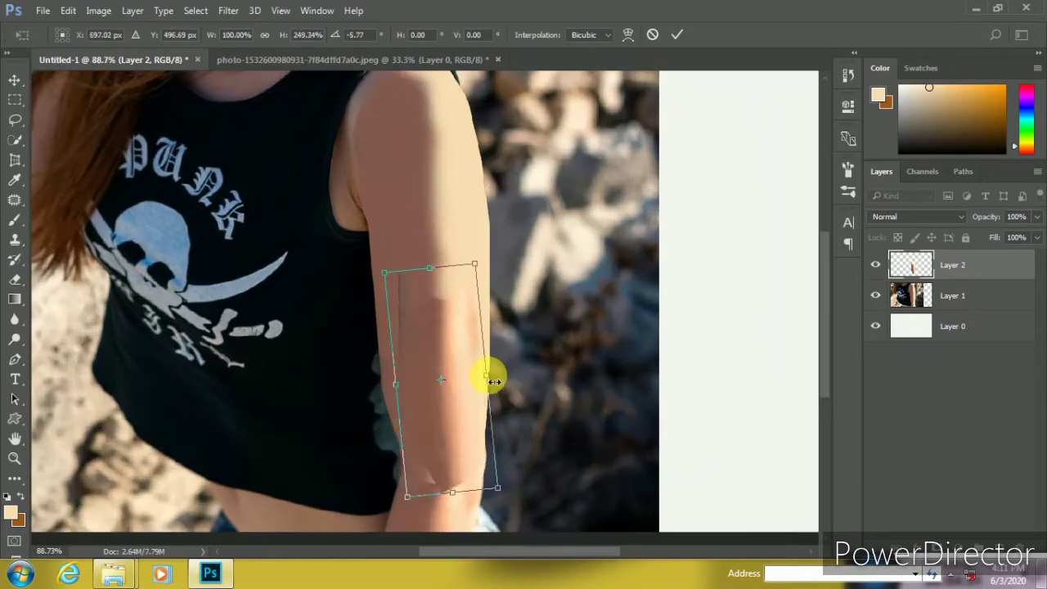
left_click_drag(491, 373, 542, 382)
left_click_drag(441, 365, 431, 368)
left_click_drag(605, 397, 616, 383)
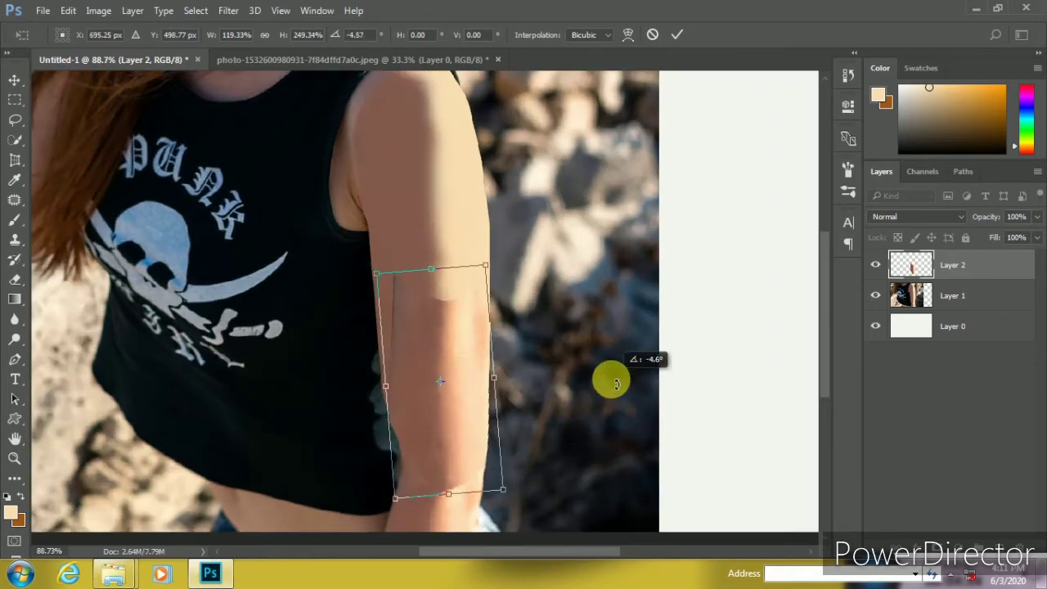
key("Return")
Select the upper-arm patch and warp it to follow the arm's curve
key("p")
scroll(577, 297, "down", 2)
scroll(440, 350, "up", 1)
scroll(497, 237, "up", 1)
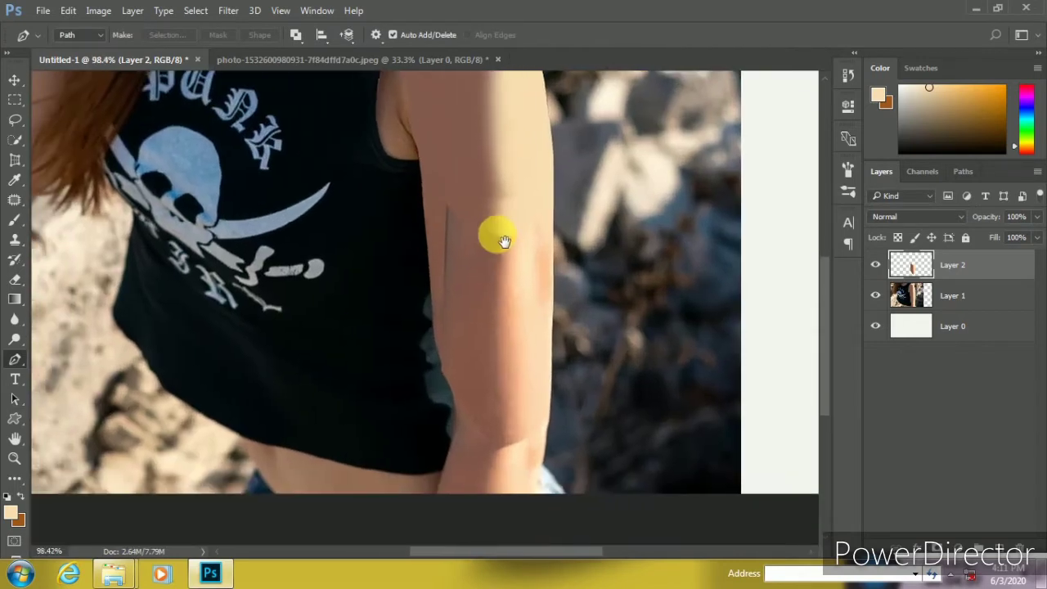
scroll(488, 255, "up", 1)
key("m")
left_click_drag(293, 129, 527, 389)
right_click(346, 156)
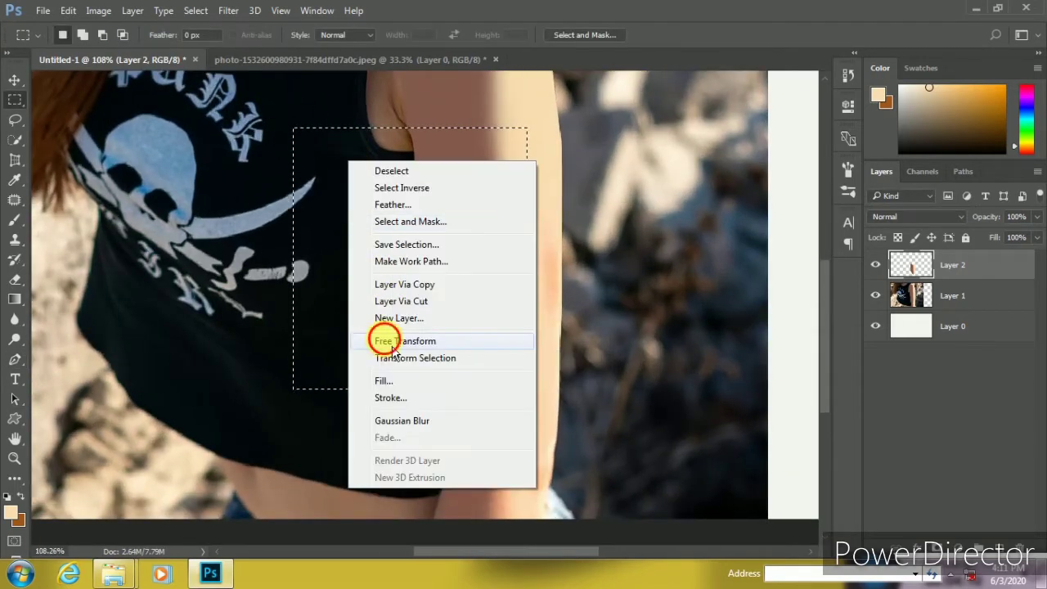
left_click(381, 335)
right_click(328, 138)
left_click(365, 254)
left_click_drag(357, 158, 320, 171)
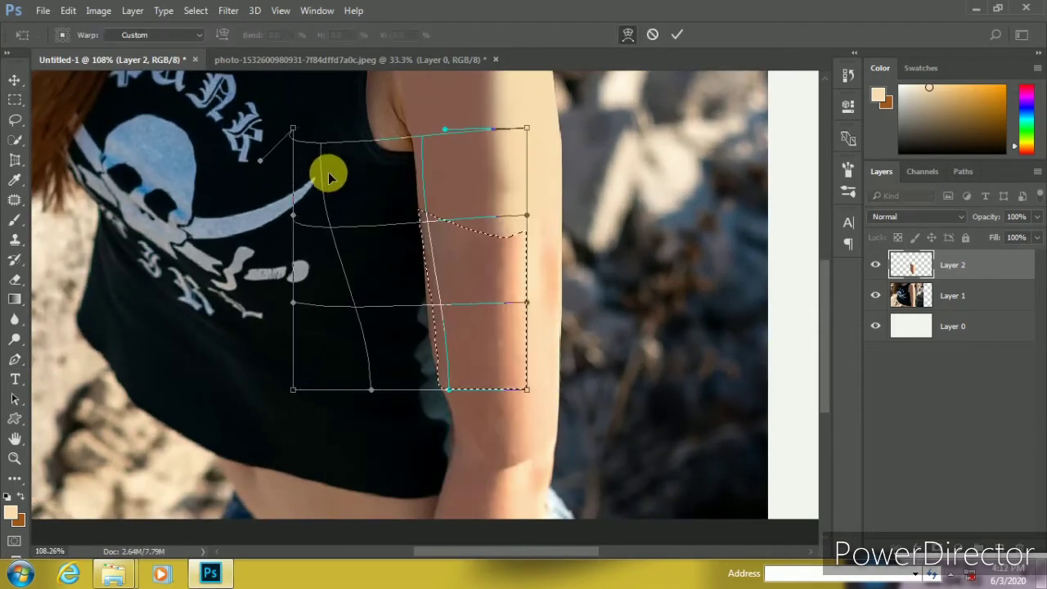
key("Return")
key("ctrl+d")
Duplicate the warped arm patch as Layer 2 copy
scroll(498, 320, "down", 2)
scroll(449, 283, "up", 3)
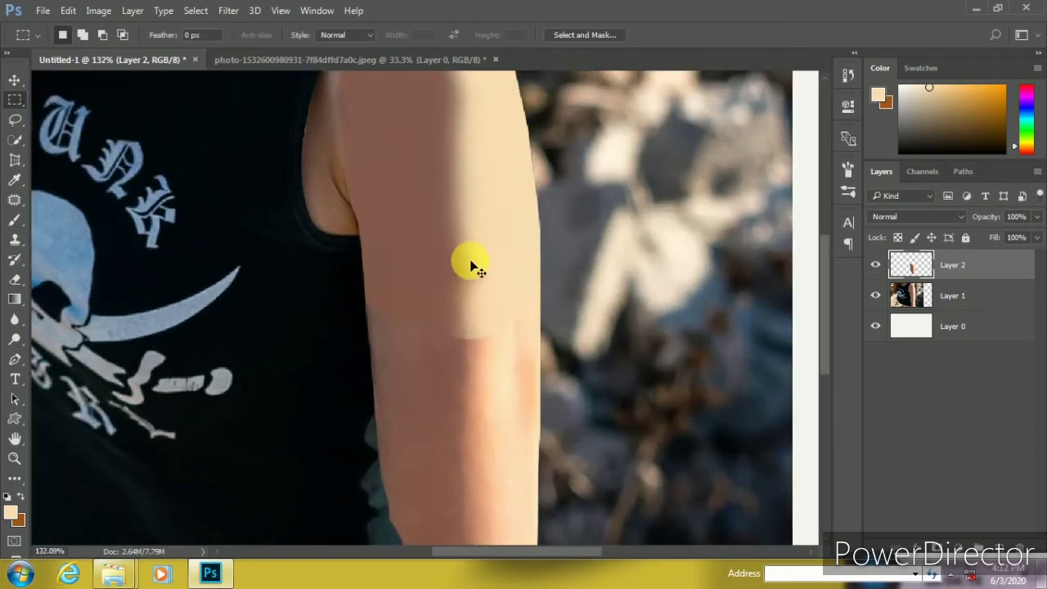
key("ctrl+j")
key("ctrl+t")
Widen Layer 2 copy to both edges of the arm
scroll(455, 126, "down", 2)
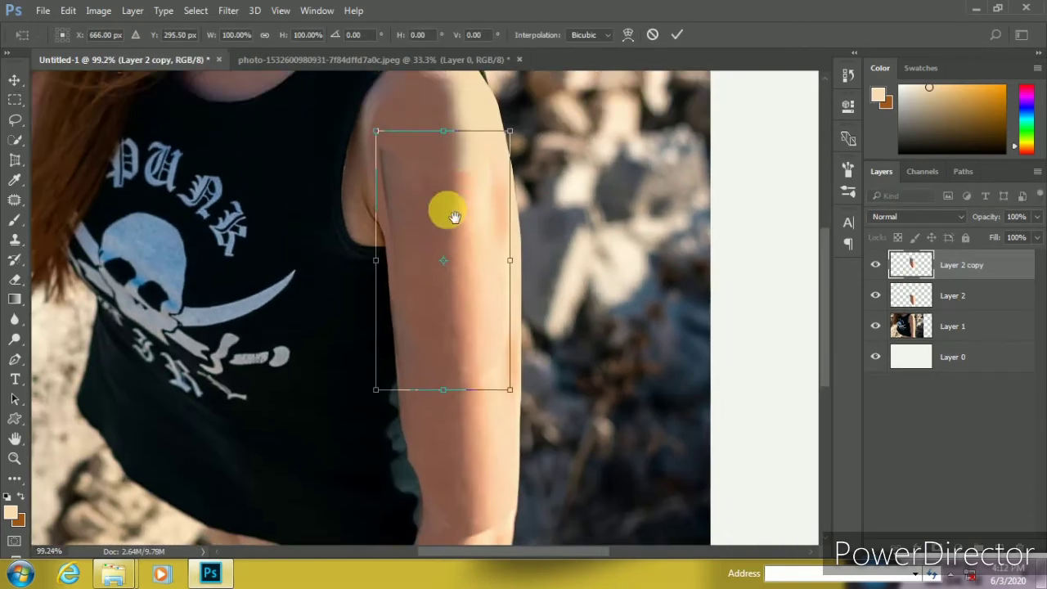
left_click_drag(510, 261, 520, 261)
left_click_drag(377, 265, 370, 272)
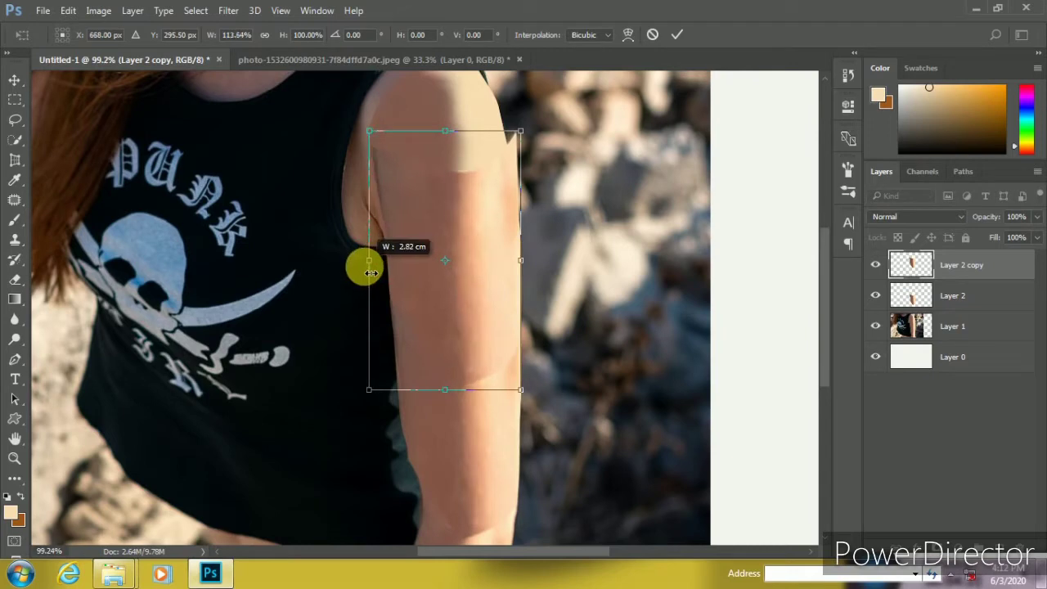
key("Return")
scroll(469, 257, "down", 3)
scroll(482, 328, "up", 3)
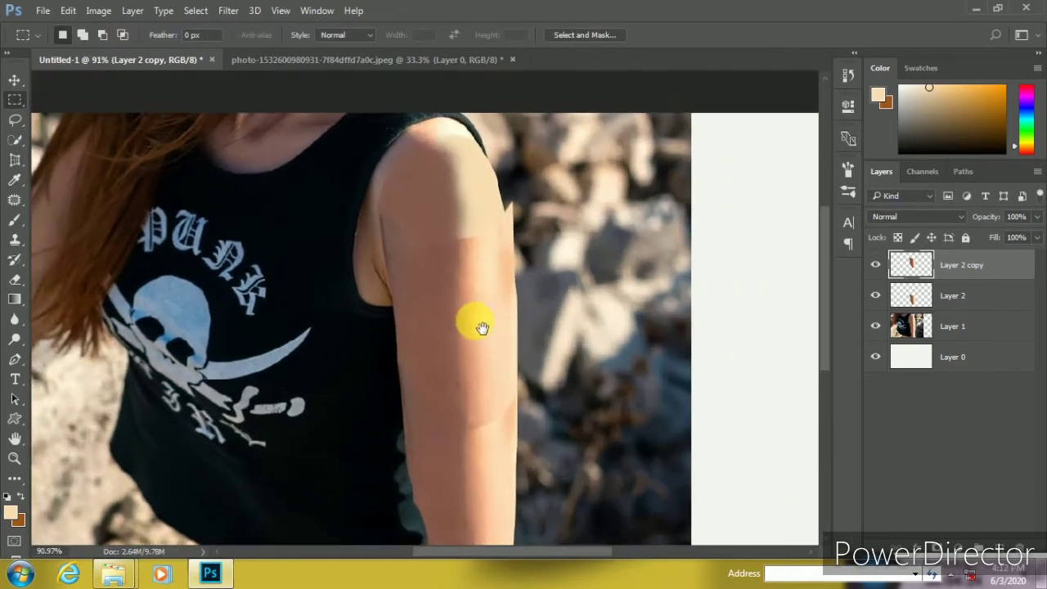
Duplicate as Layer 2 copy 2, shifted and stretched toward the shoulder, tilted about -1.35°
key("ctrl+j")
key("ctrl+t")
mouse_move(450, 297)
left_mouse_down()
mouse_move(444, 227)
mouse_move(441, 238)
mouse_move(457, 231)
left_mouse_up()
left_click_drag(650, 276, 690, 222)
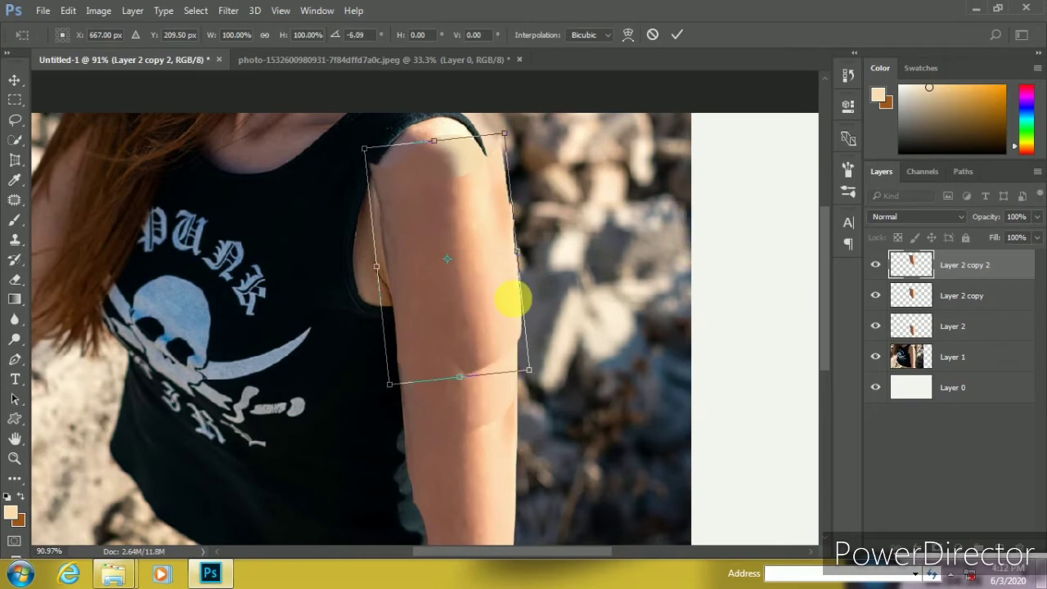
mouse_move(515, 299)
left_mouse_down()
mouse_move(470, 280)
mouse_move(607, 303)
left_mouse_up()
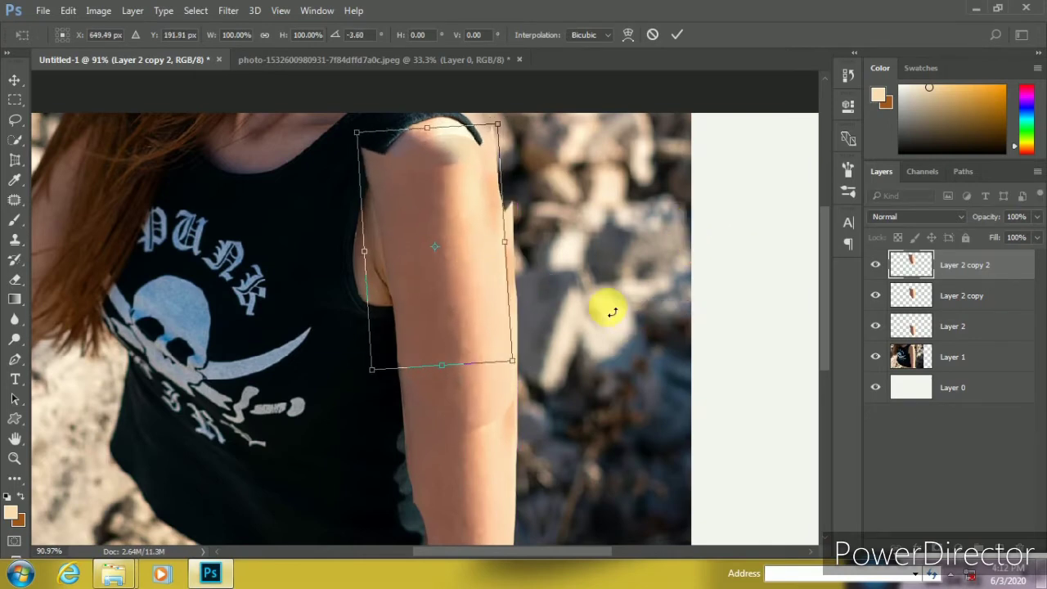
scroll(507, 278, "up", 2)
left_click_drag(421, 181, 439, 170)
left_click_drag(616, 309, 663, 321)
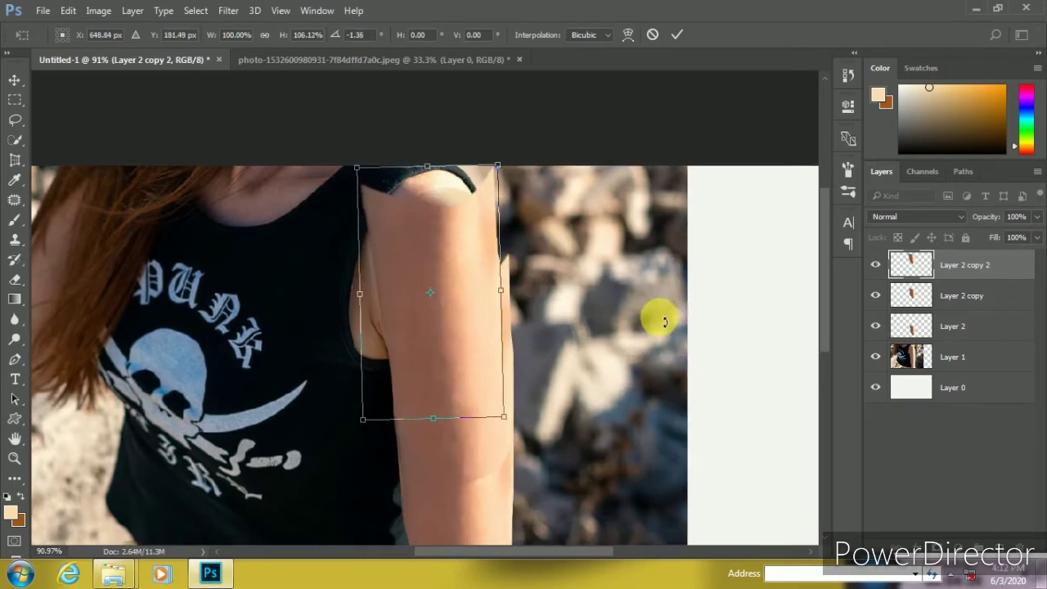
key("Return")
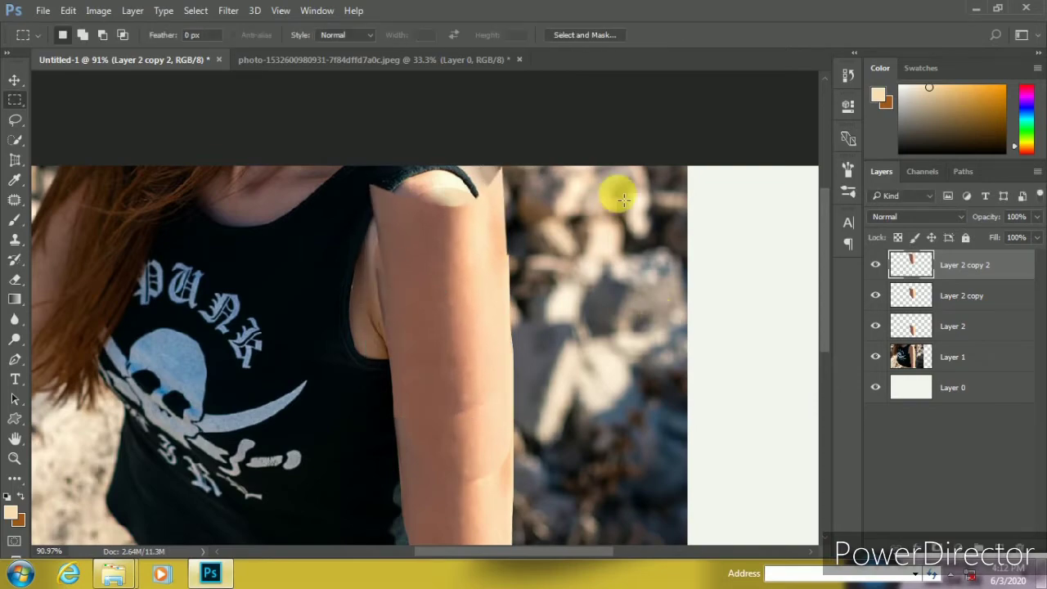
scroll(509, 373, "down", 3)
scroll(509, 373, "up", 2)
scroll(449, 362, "up", 2)
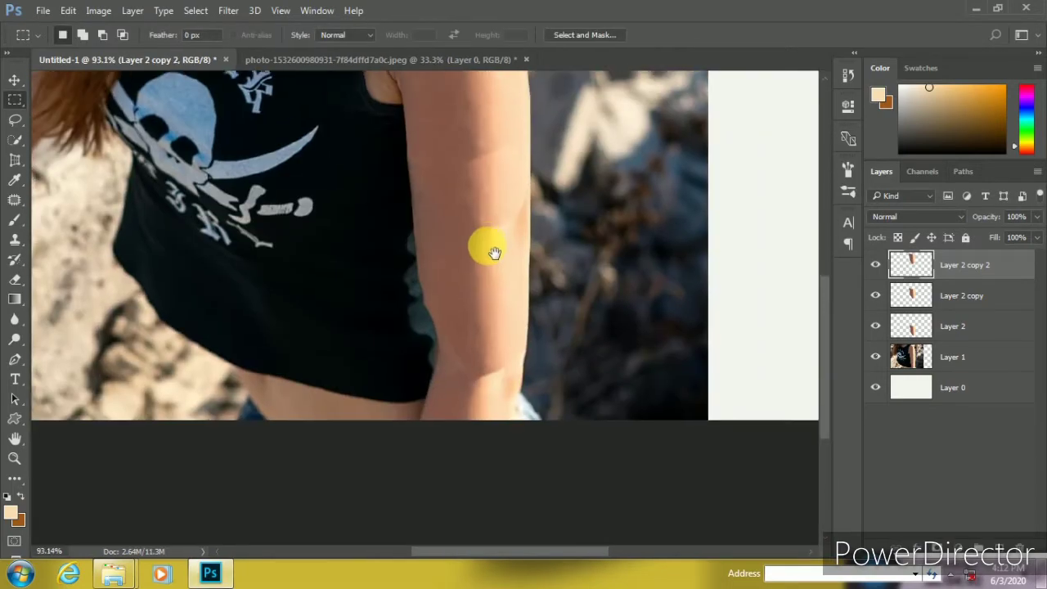
scroll(486, 242, "up", 3)
left_click_drag(472, 350, 463, 416)
scroll(463, 409, "down", 1)
With the Eraser active, check Layer 2 copy and then Layer 2 copy 2
scroll(490, 280, "up", 1)
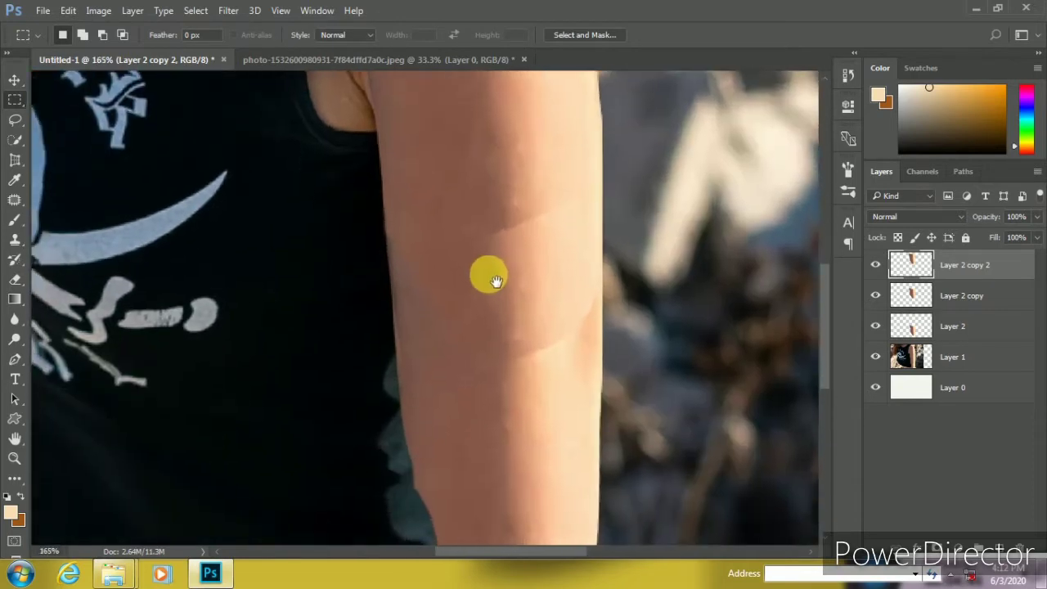
key("e")
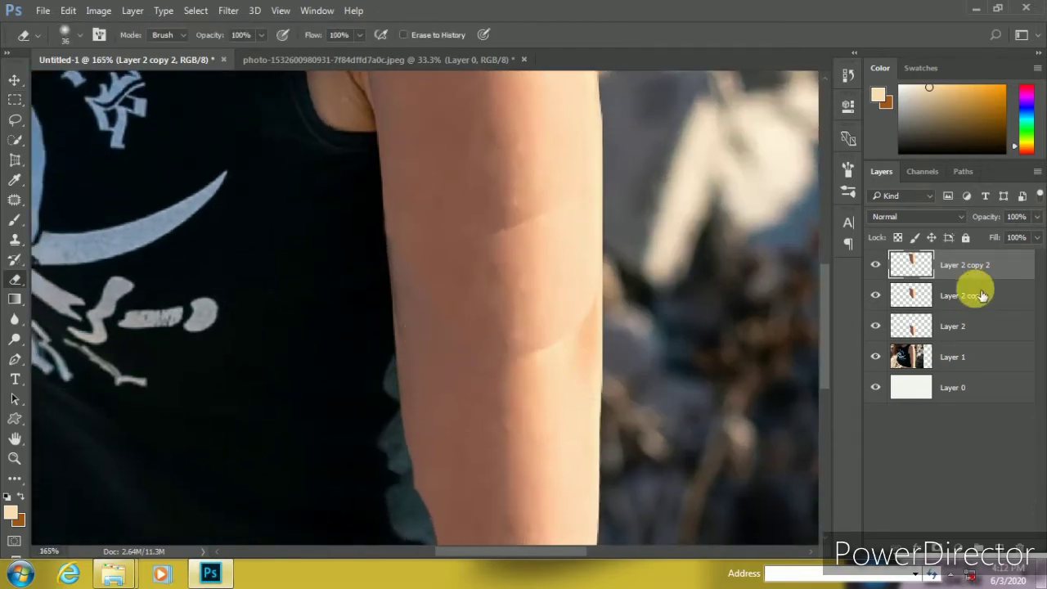
left_click(980, 295)
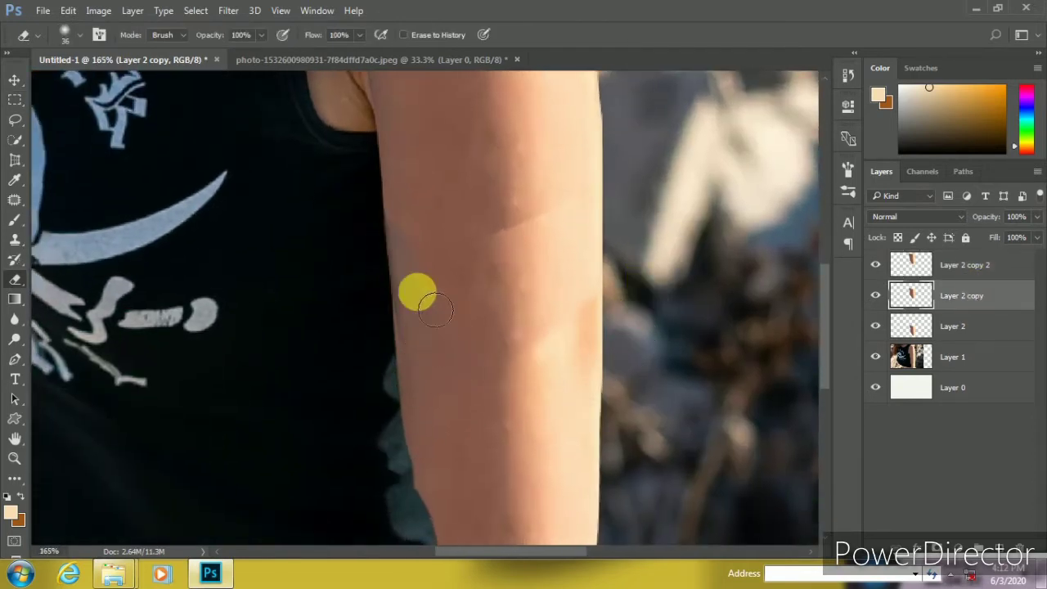
scroll(462, 357, "up", 3)
left_click(961, 265)
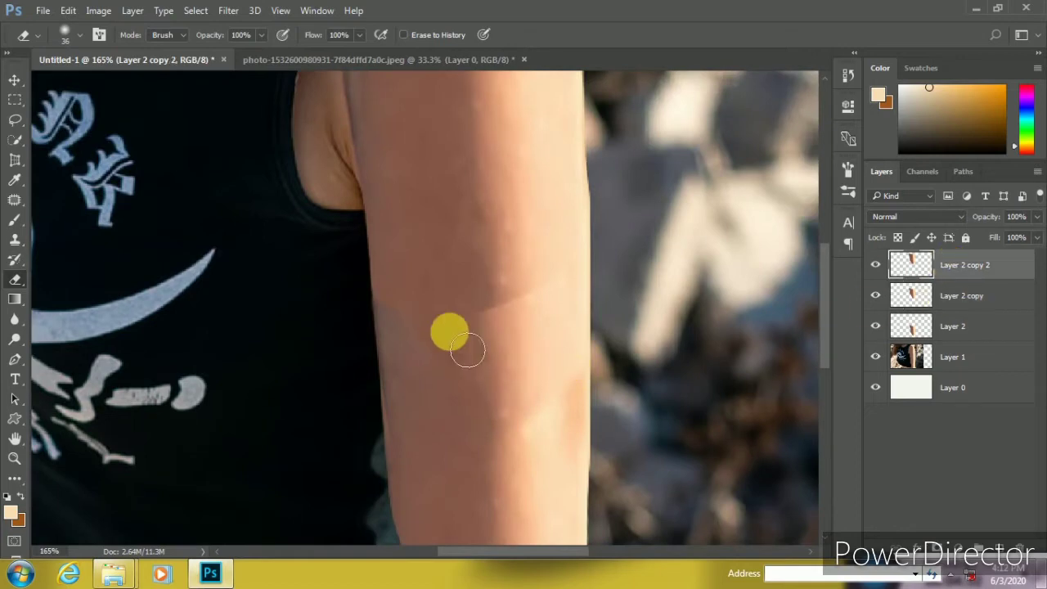
scroll(654, 270, "down", 2)
scroll(630, 311, "down", 2)
scroll(619, 323, "up", 1)
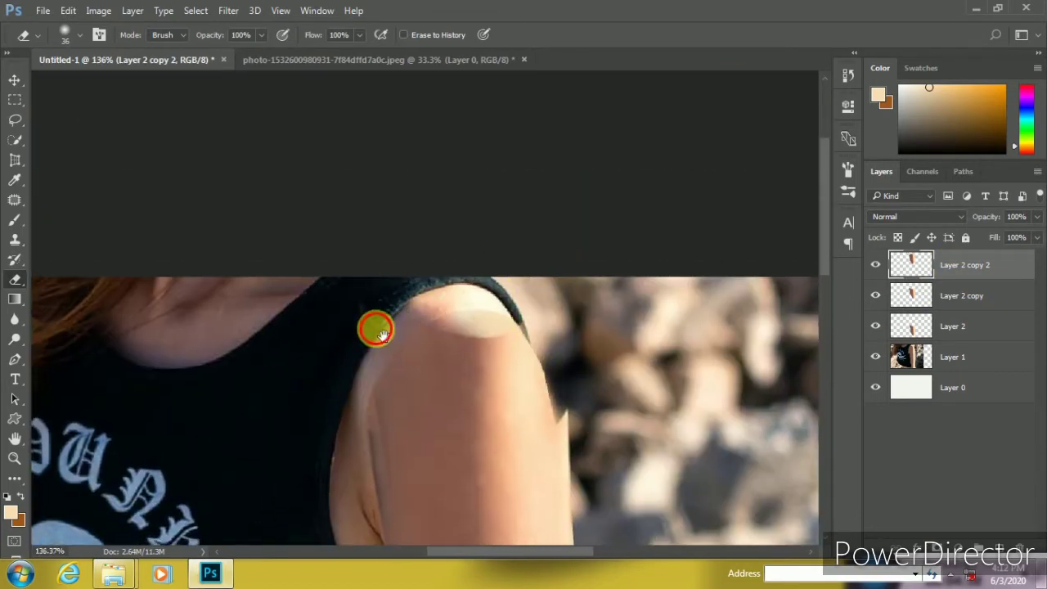
Return to Layer 2 copy, view the lower arm, then pick the top arm-patch layer
scroll(368, 335, "down", 3)
left_click(951, 291)
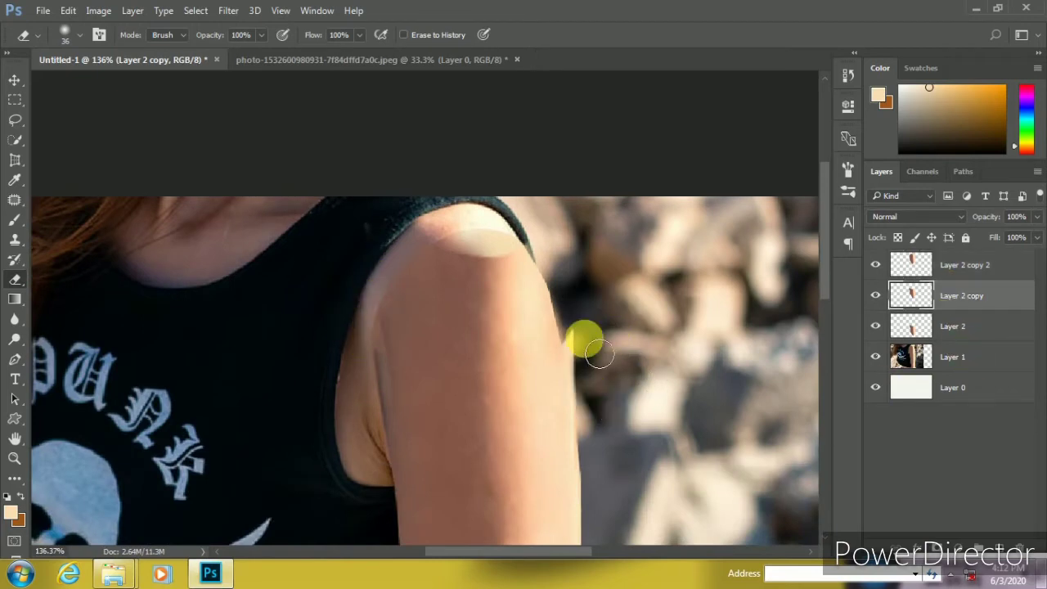
scroll(584, 335, "down", 2)
scroll(619, 362, "down", 2)
scroll(573, 360, "up", 3)
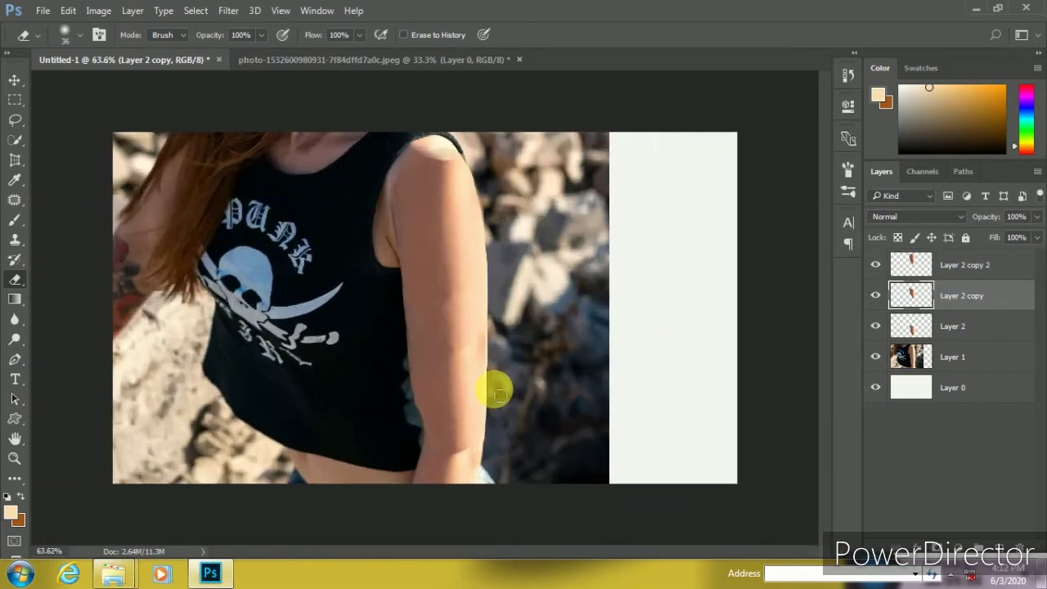
scroll(526, 245, "up", 6)
scroll(524, 307, "up", 4)
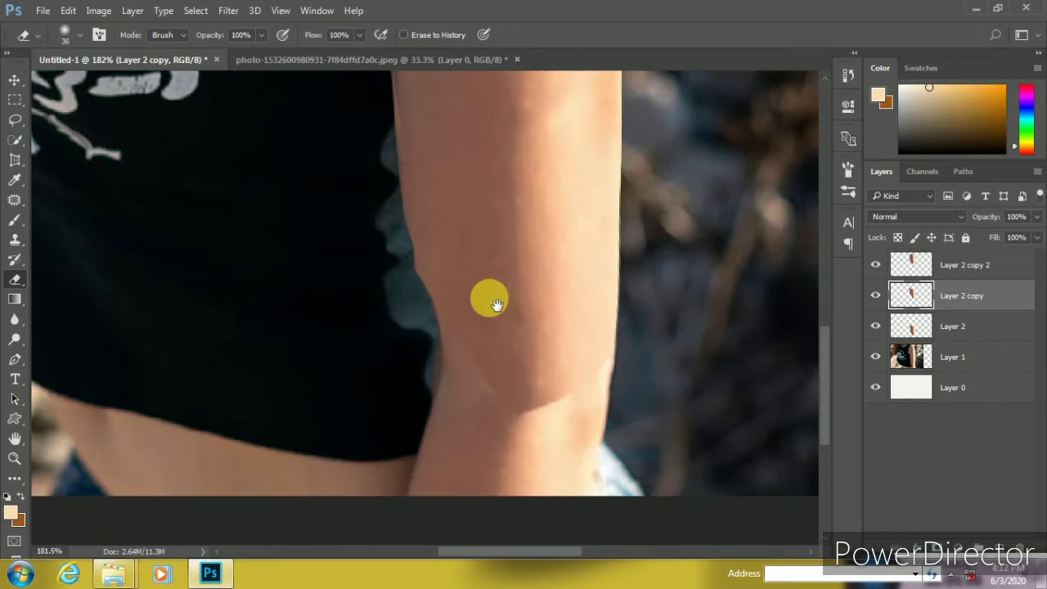
left_click_drag(496, 305, 627, 301)
left_click(968, 277)
Merge Layer 2, Layer 2 copy and Layer 2 copy 2 into one layer
left_click(962, 323, "shift")
right_click(963, 323)
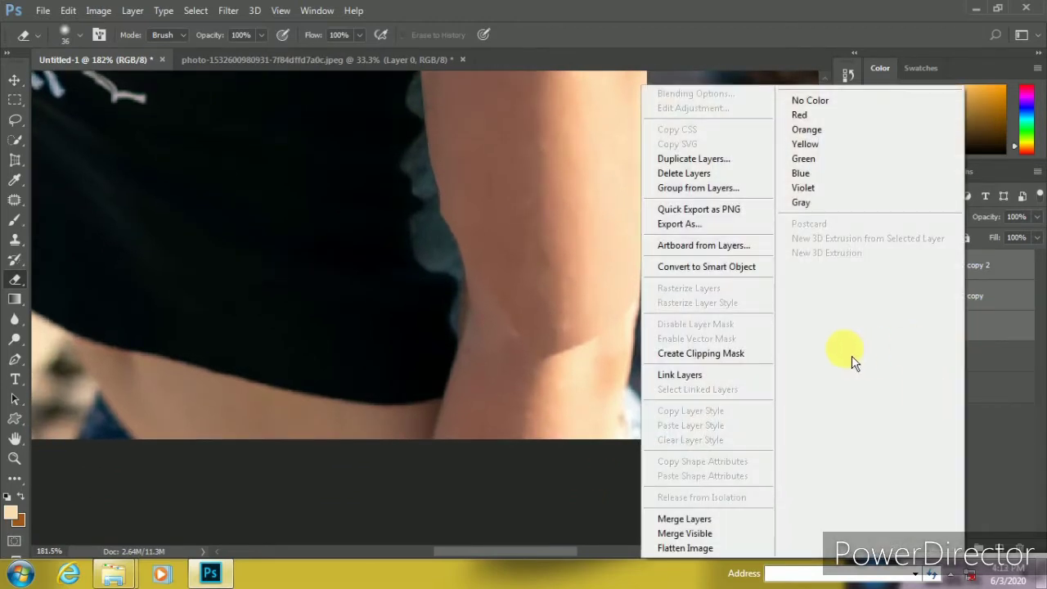
left_click(691, 518)
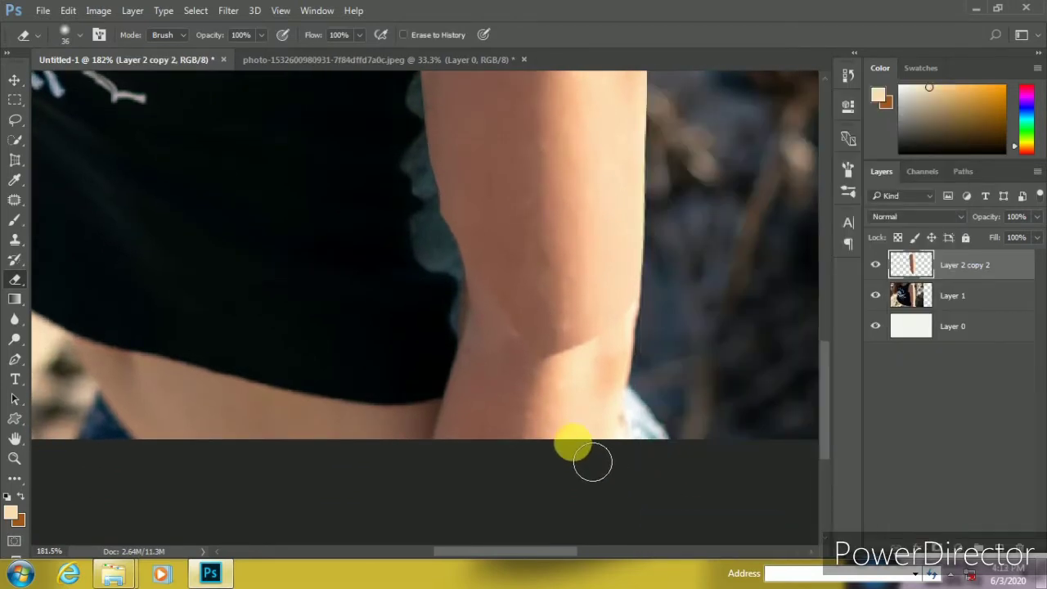
Try a Patch Tool selection near the arm's edge, then merge Layer 1 into the patch layer
scroll(620, 299, "up", 2)
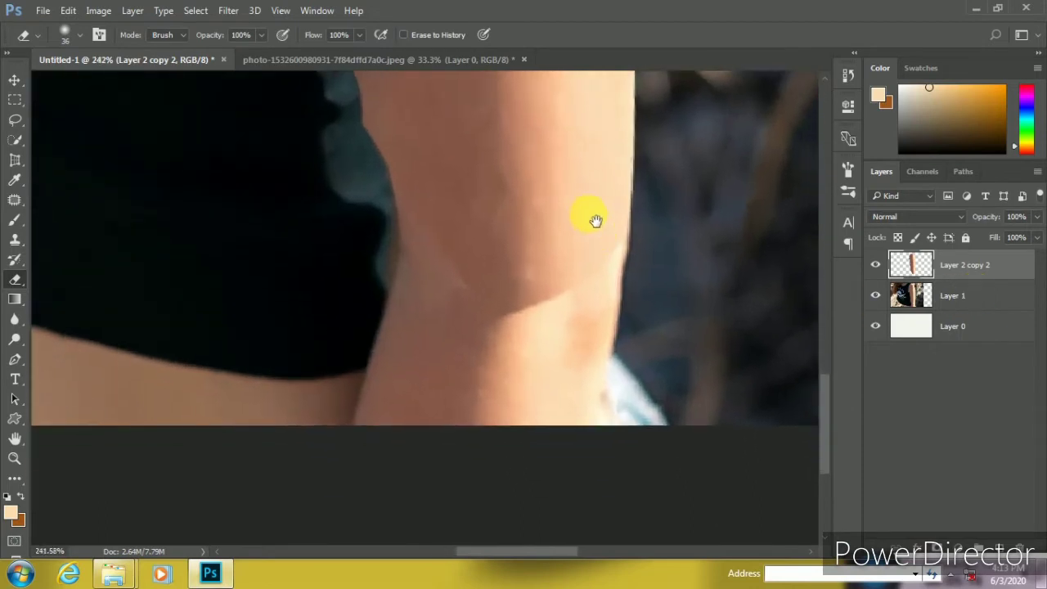
right_click(15, 200)
left_click(81, 234)
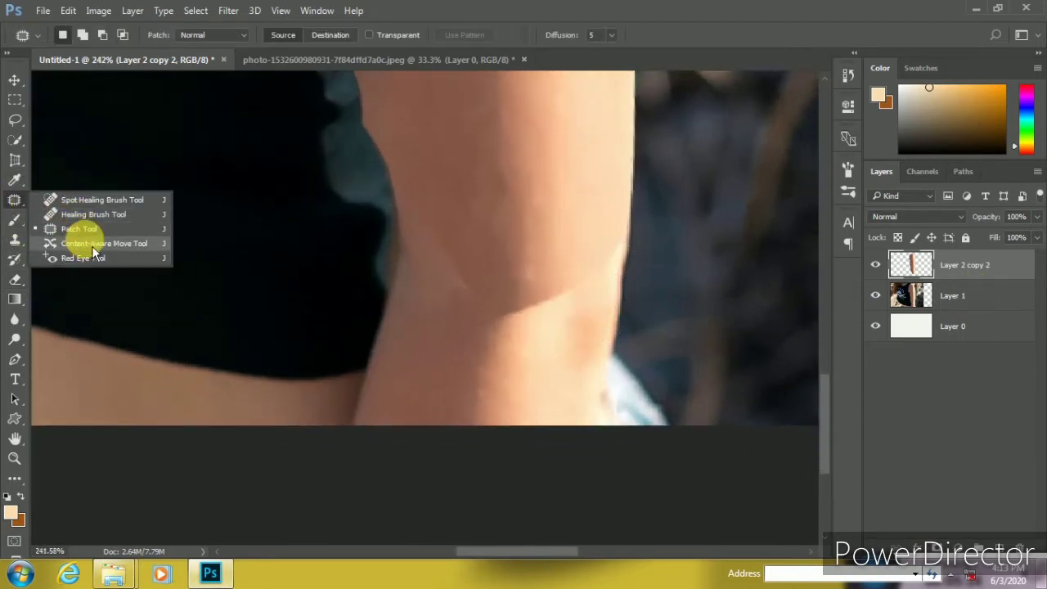
scroll(537, 369, "up", 1)
left_click_drag(623, 246, 622, 282)
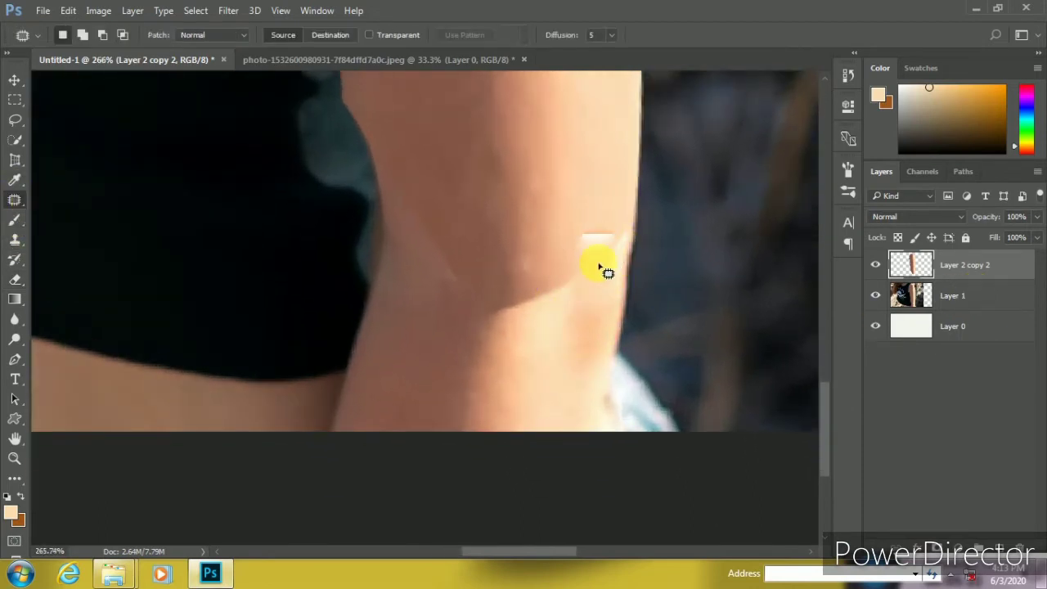
left_click(691, 256)
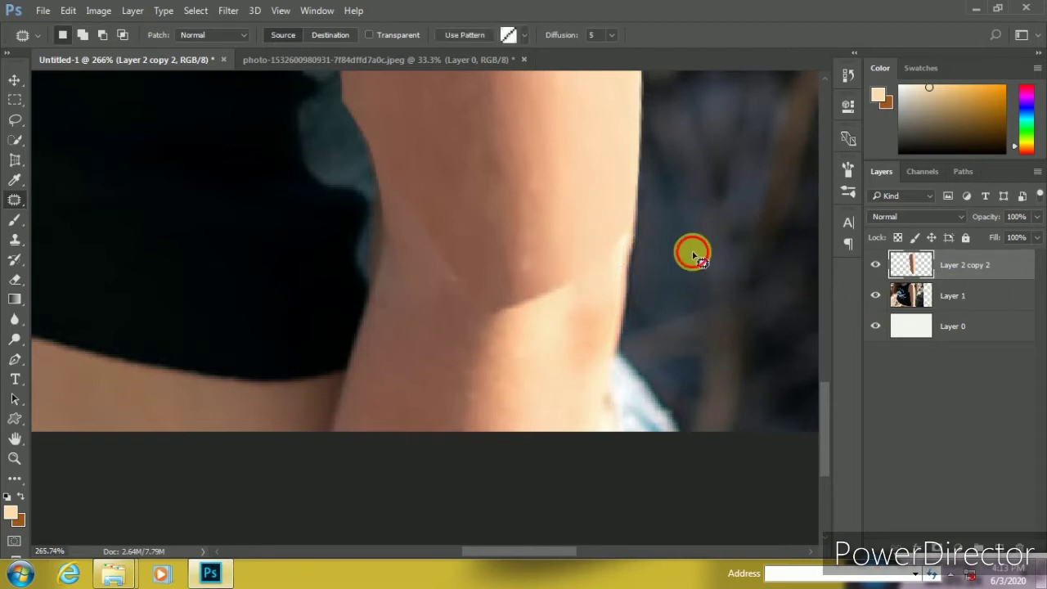
right_click(941, 297)
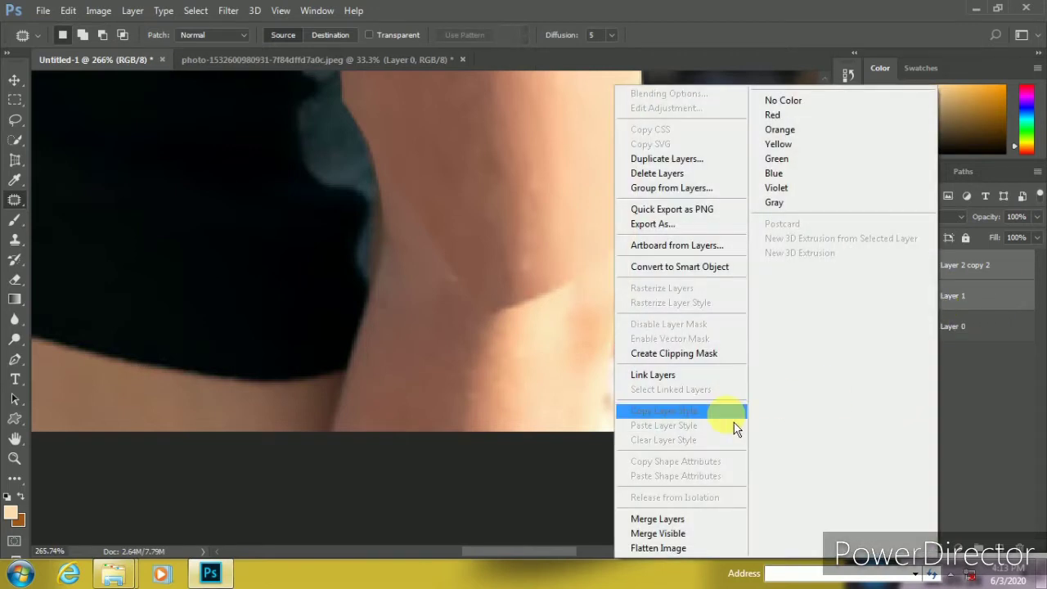
left_click(681, 517)
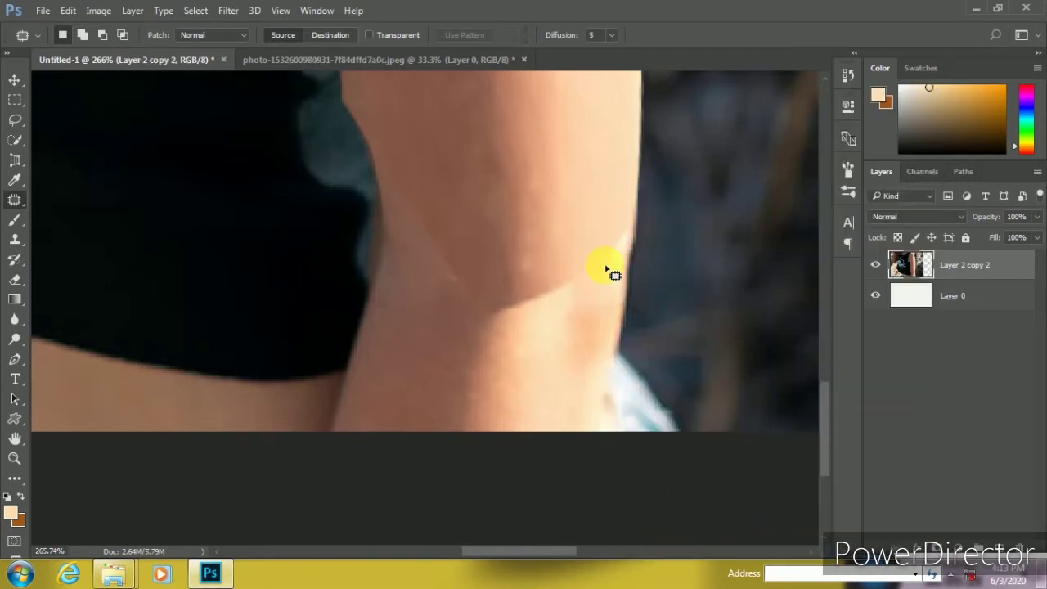
Patch the arm crease and the highlight along the arm's edge with smoother skin
left_click_drag(498, 335, 484, 315)
left_click_drag(524, 302, 540, 364)
left_click(547, 358)
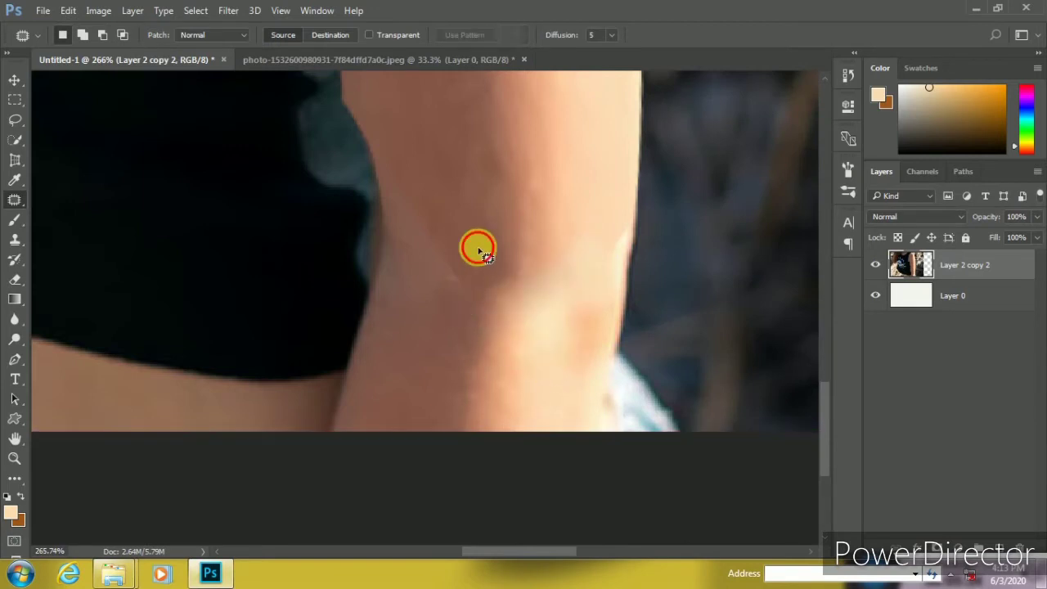
left_click_drag(411, 135, 412, 211)
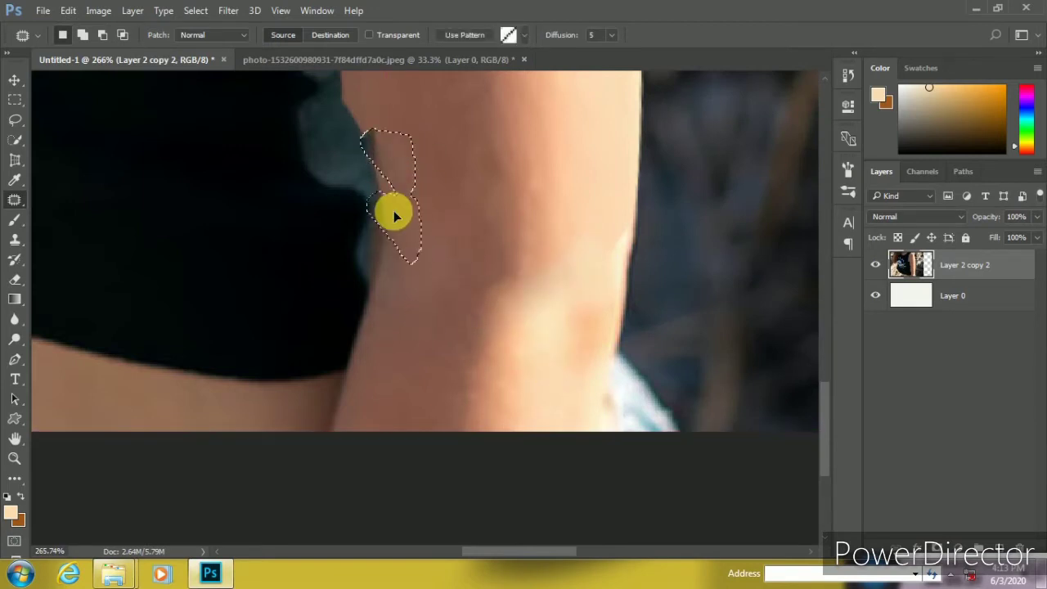
scroll(479, 222, "down", 2)
scroll(509, 421, "down", 4)
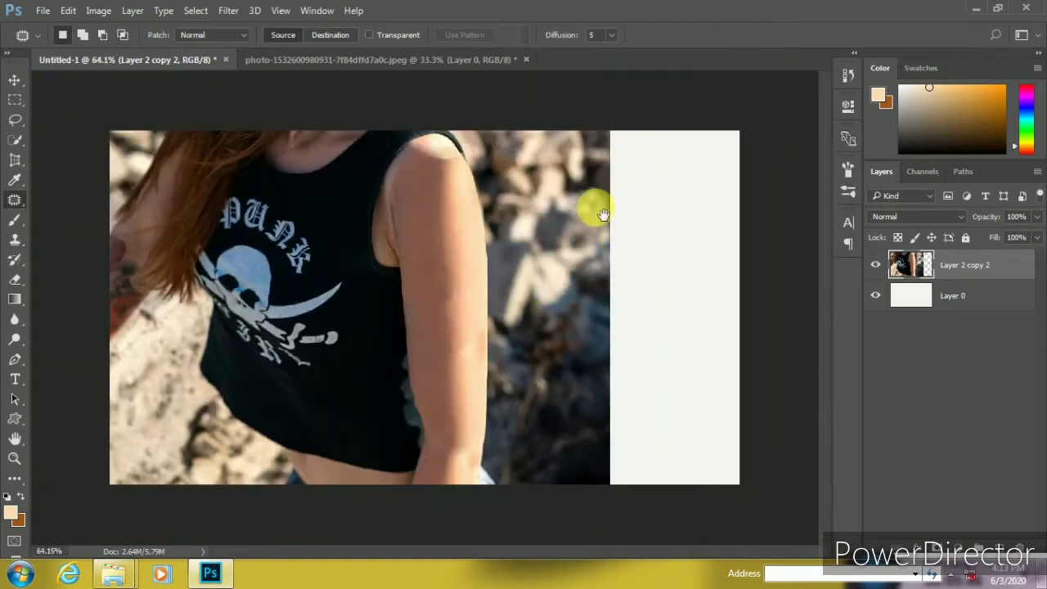
scroll(465, 171, "up", 3)
scroll(465, 171, "up", 1)
scroll(436, 236, "up", 1)
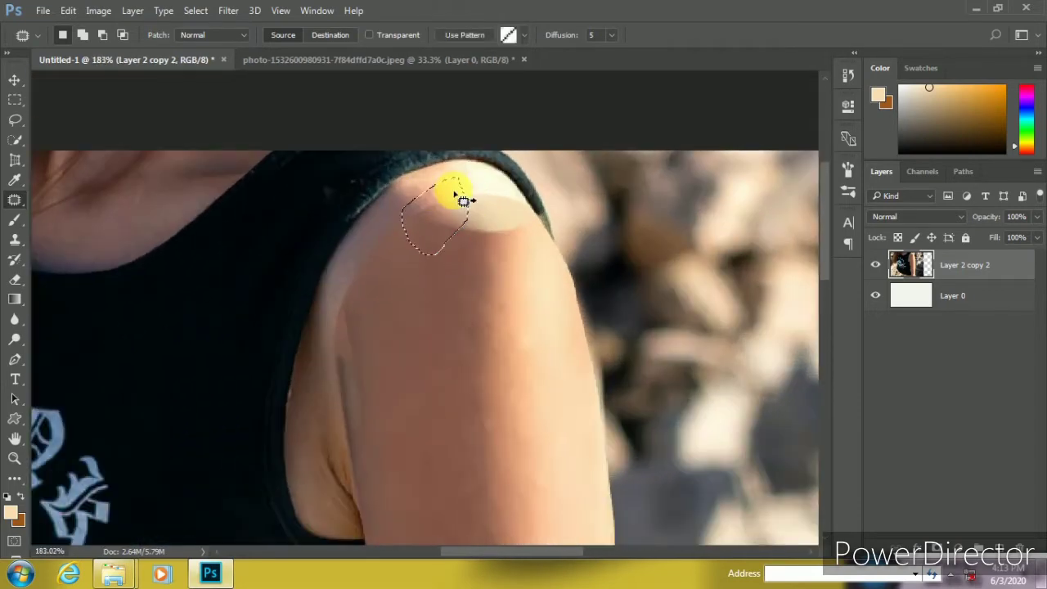
left_click_drag(455, 194, 463, 281)
key("Return")
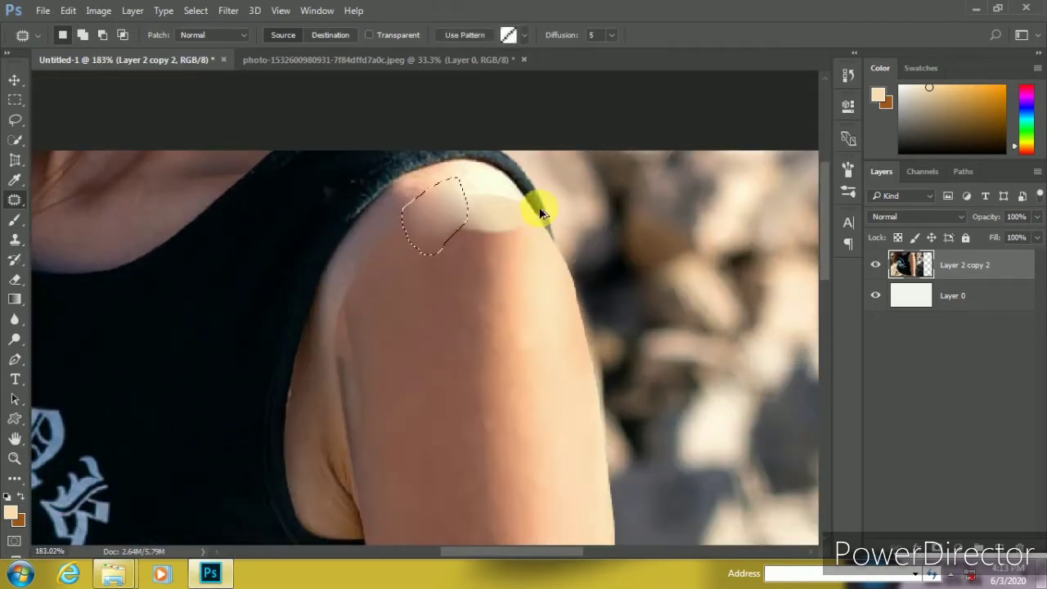
Patch the bright area at the shoulder's right edge with skin from below
scroll(531, 235, "up", 1)
left_click_drag(548, 217, 414, 244)
left_click_drag(462, 179, 470, 176)
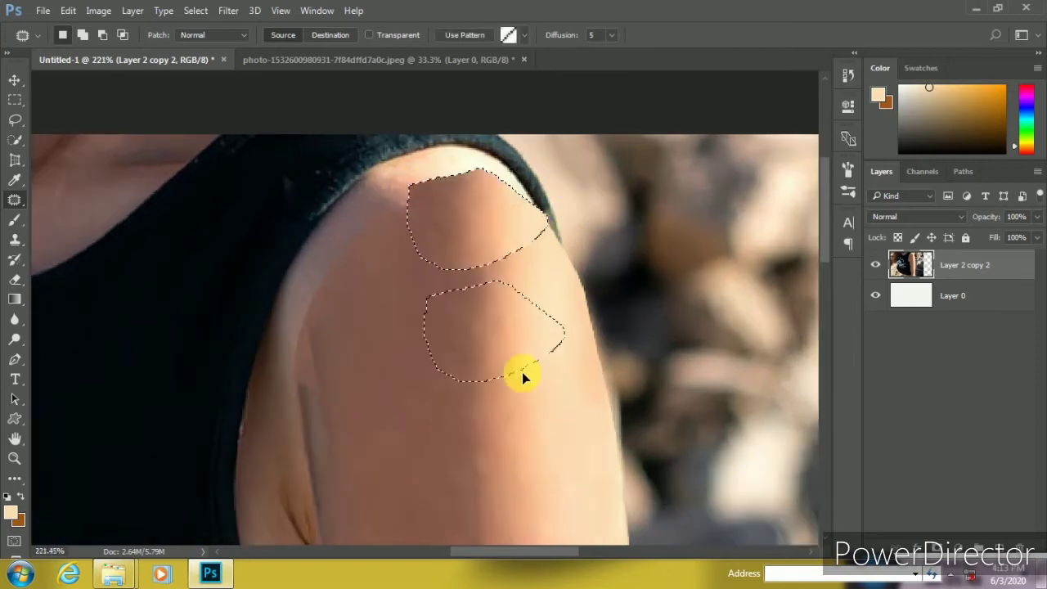
left_click_drag(474, 213, 540, 369)
key("ctrl+d")
scroll(540, 368, "down", 2)
scroll(554, 303, "up", 2)
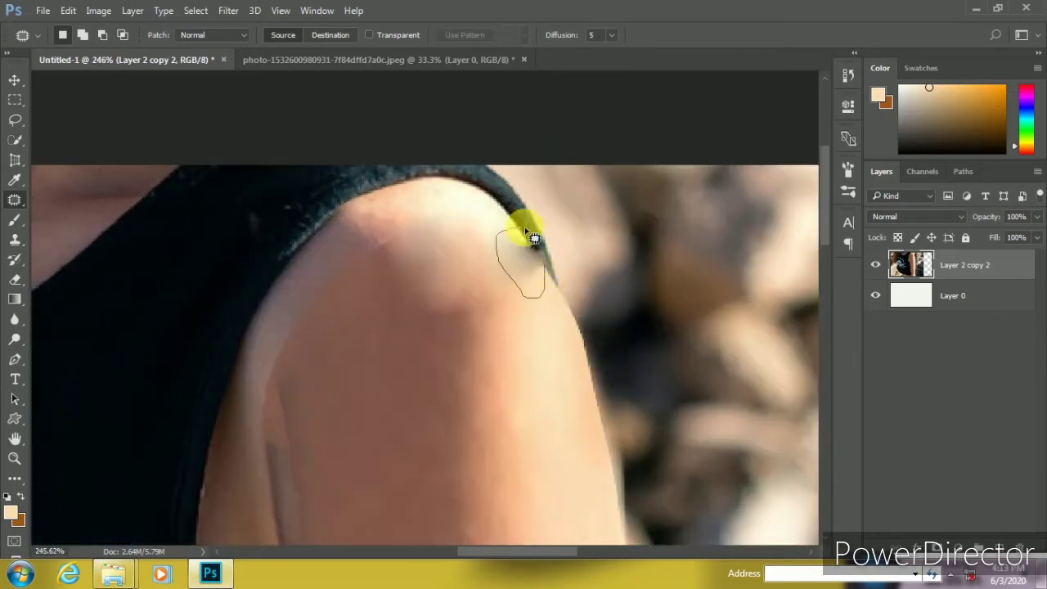
left_click_drag(532, 237, 544, 330)
scroll(577, 173, "down", 4)
key("ctrl+d")
Clone smooth skin over the shoulder spots with the Clone Stamp
scroll(561, 237, "up", 2)
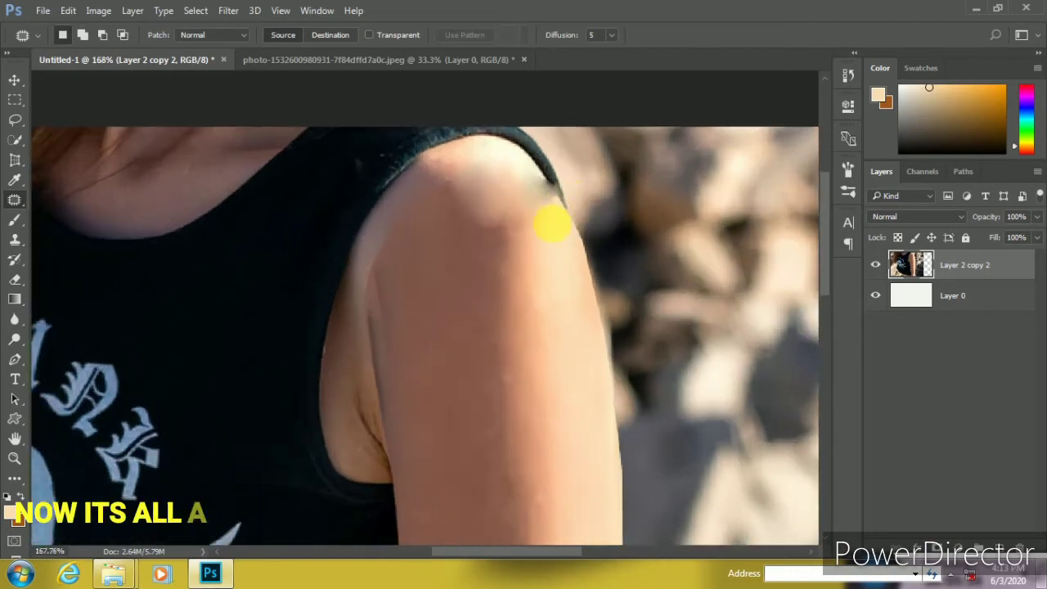
scroll(549, 222, "up", 2)
key("s")
left_click_drag(527, 257, 440, 227)
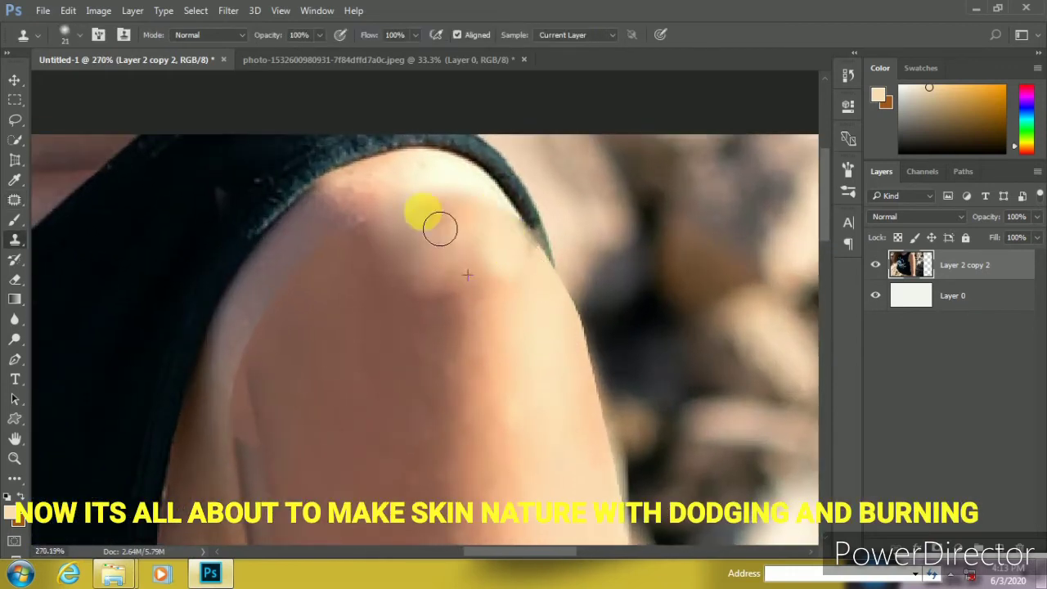
scroll(317, 384, "down", 1)
scroll(317, 384, "left", 1)
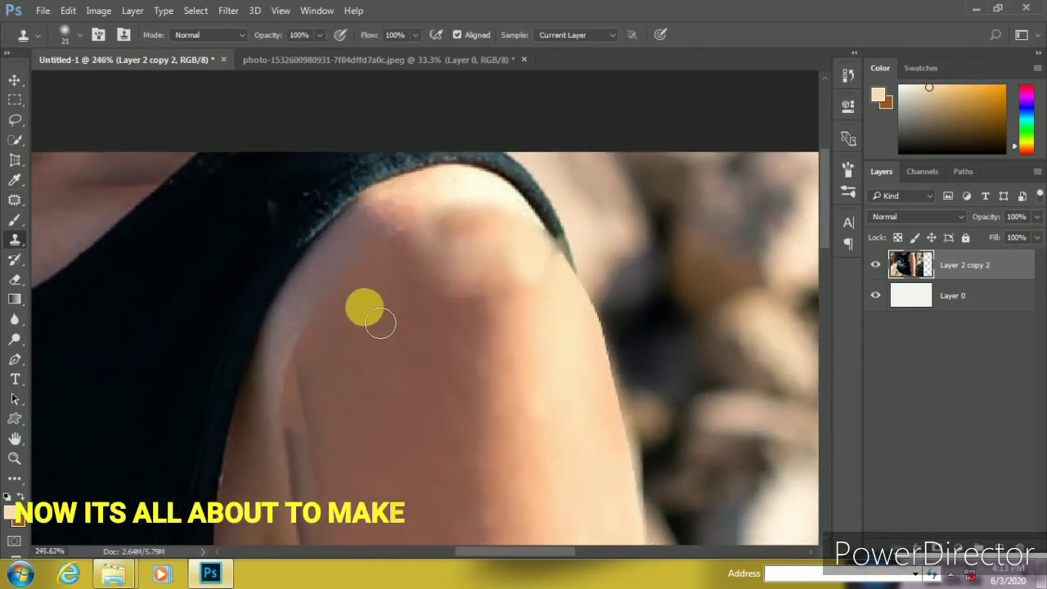
Attempt a shoulder patch and dismiss the no-pixels-selected warning
key("j")
mouse_move(444, 222)
left_mouse_down()
mouse_move(346, 257)
mouse_move(392, 383)
left_mouse_up()
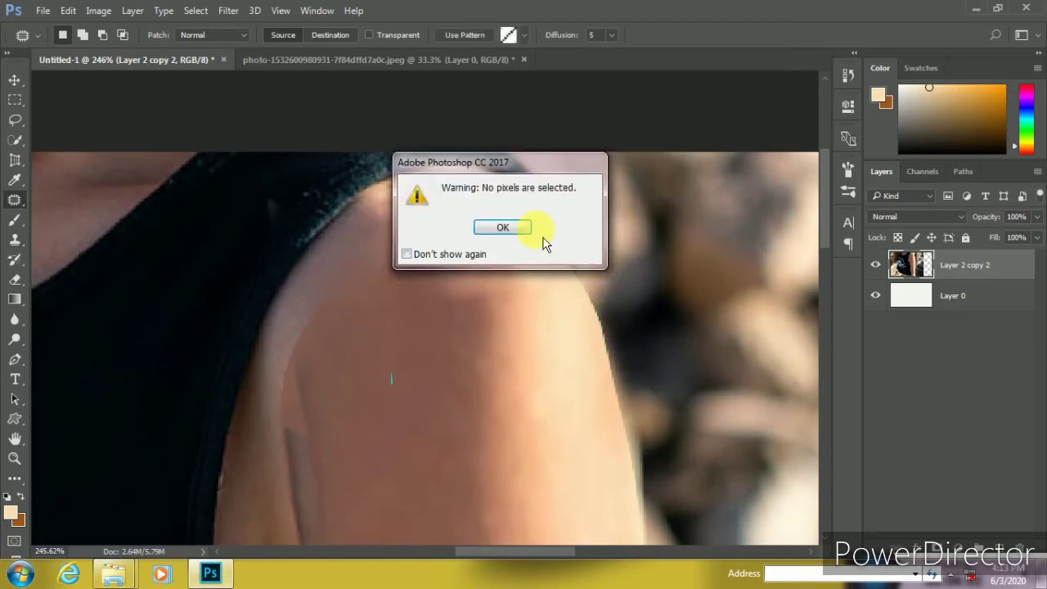
left_click(535, 231)
scroll(369, 299, "down", 1)
scroll(369, 299, "down", 1)
Patch the inner arm near the armpit and the top of the shoulder
mouse_move(379, 231)
left_mouse_down()
mouse_move(346, 270)
mouse_move(380, 237)
left_mouse_up()
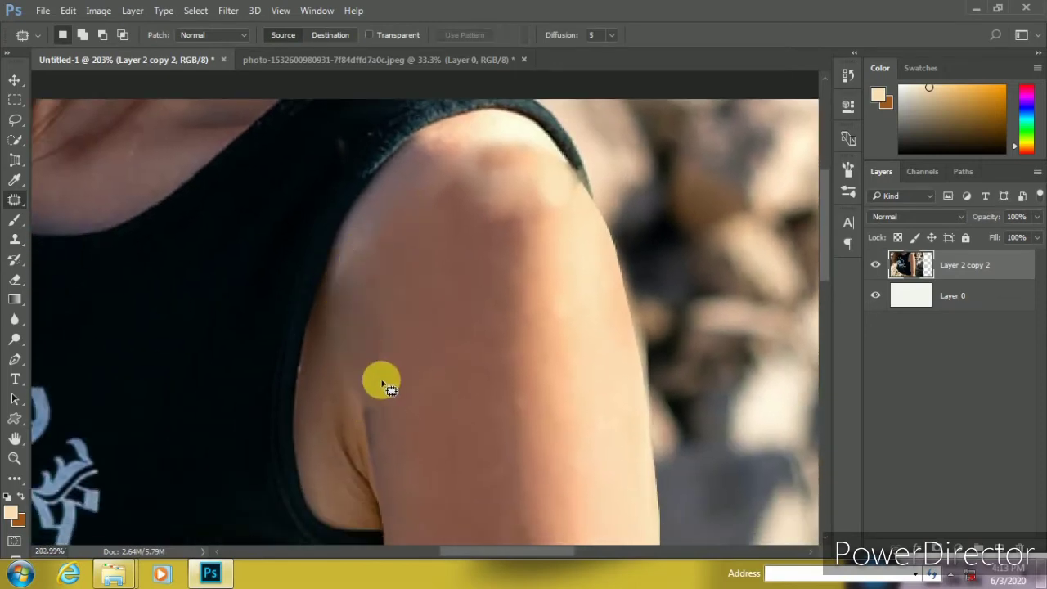
mouse_move(383, 346)
left_mouse_down()
mouse_move(374, 461)
mouse_move(339, 351)
left_mouse_up()
left_click_drag(364, 409, 451, 374)
scroll(443, 241, "down", 1)
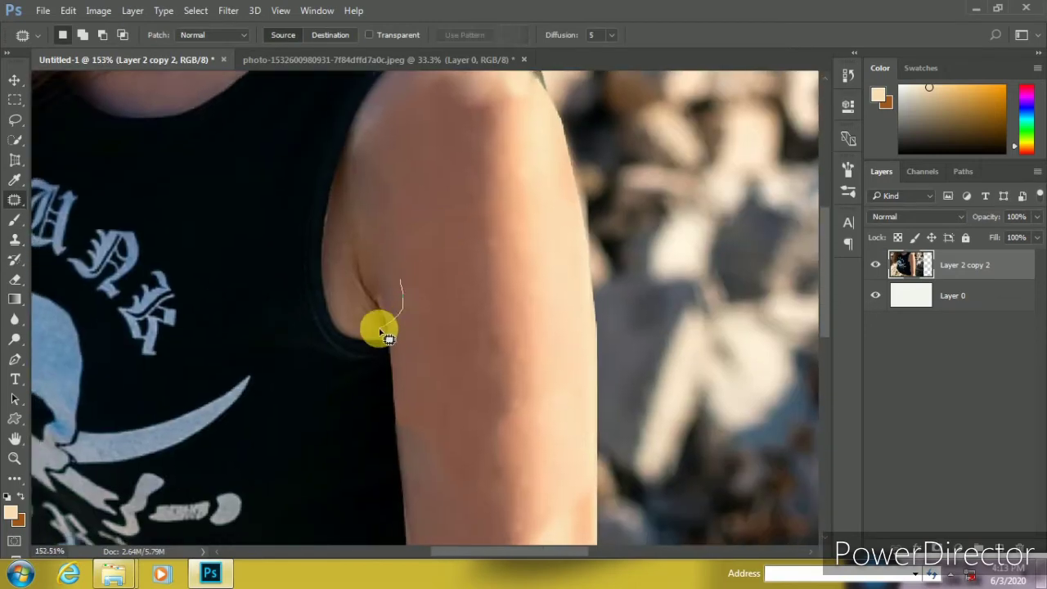
scroll(433, 363, "up", 2)
scroll(496, 239, "up", 1)
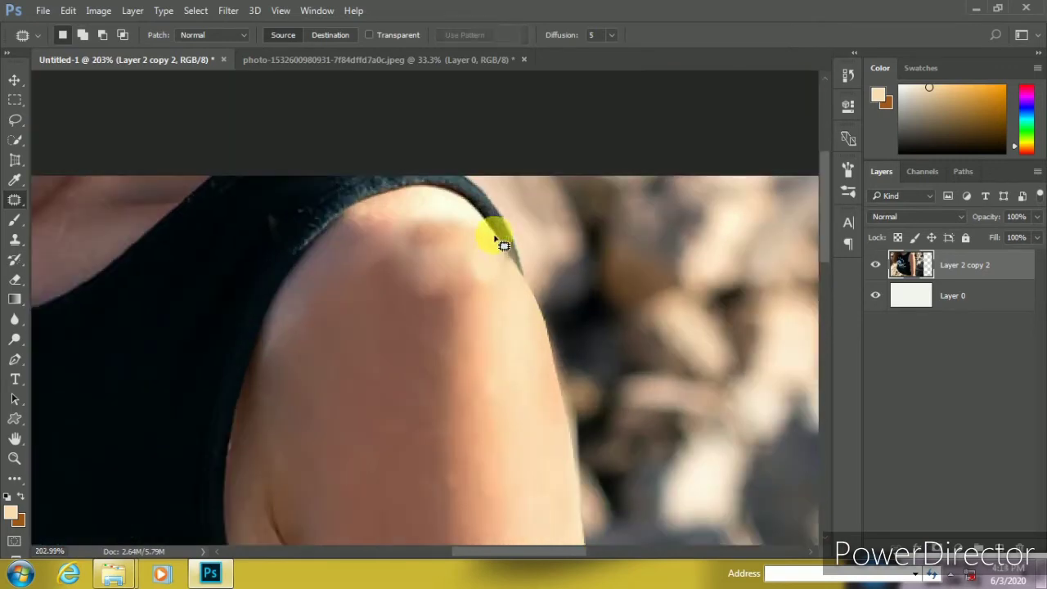
left_click_drag(395, 256, 378, 270)
scroll(385, 270, "down", 1)
left_click_drag(425, 270, 444, 346)
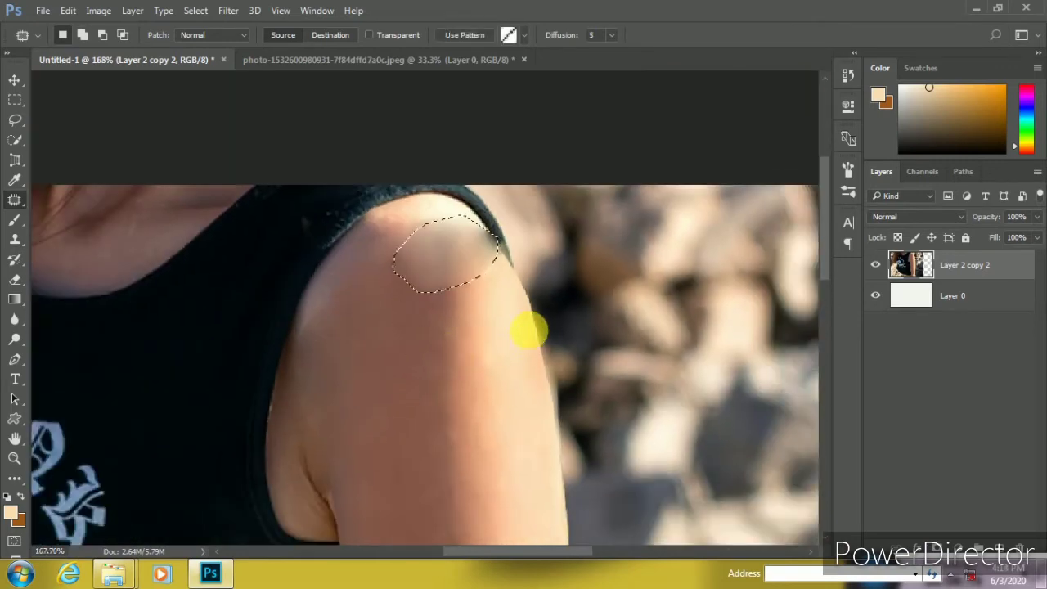
Sample the skin tone and brush it over the upper shoulder at 25% opacity
key("i")
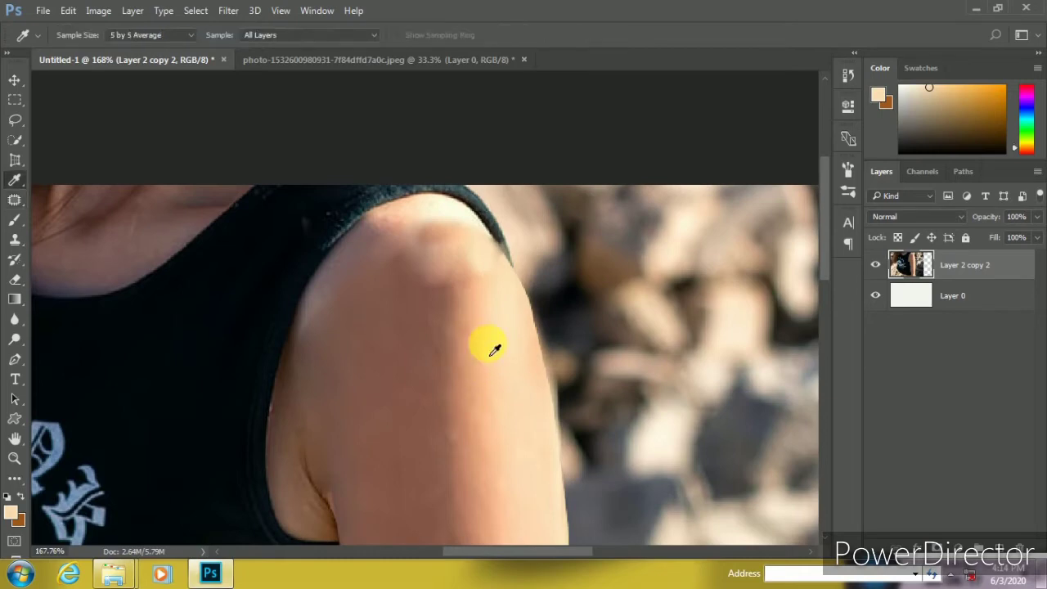
right_click(27, 226)
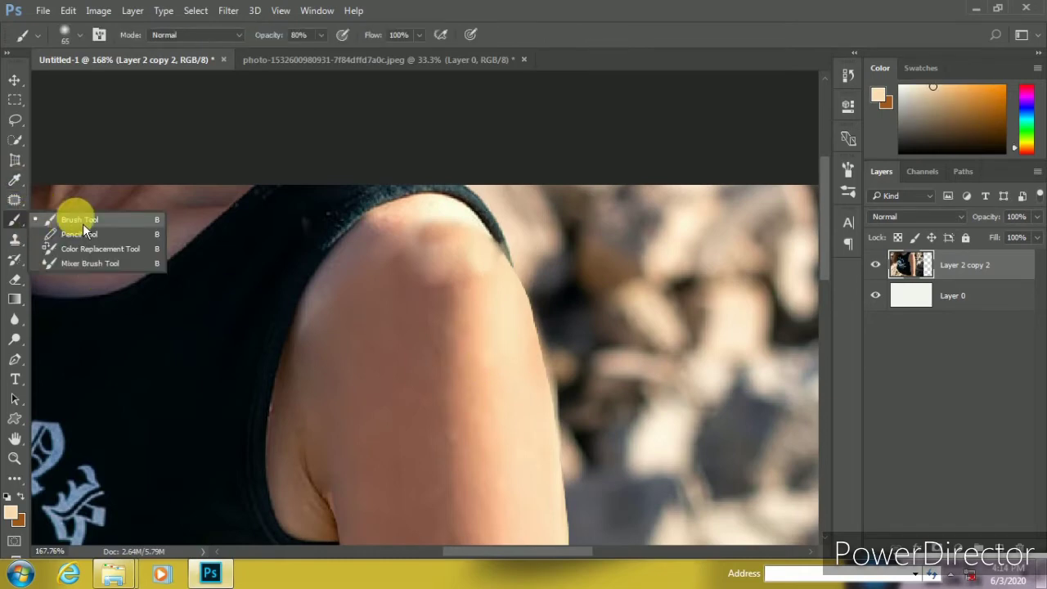
left_click(72, 217)
left_click_drag(473, 319, 477, 262)
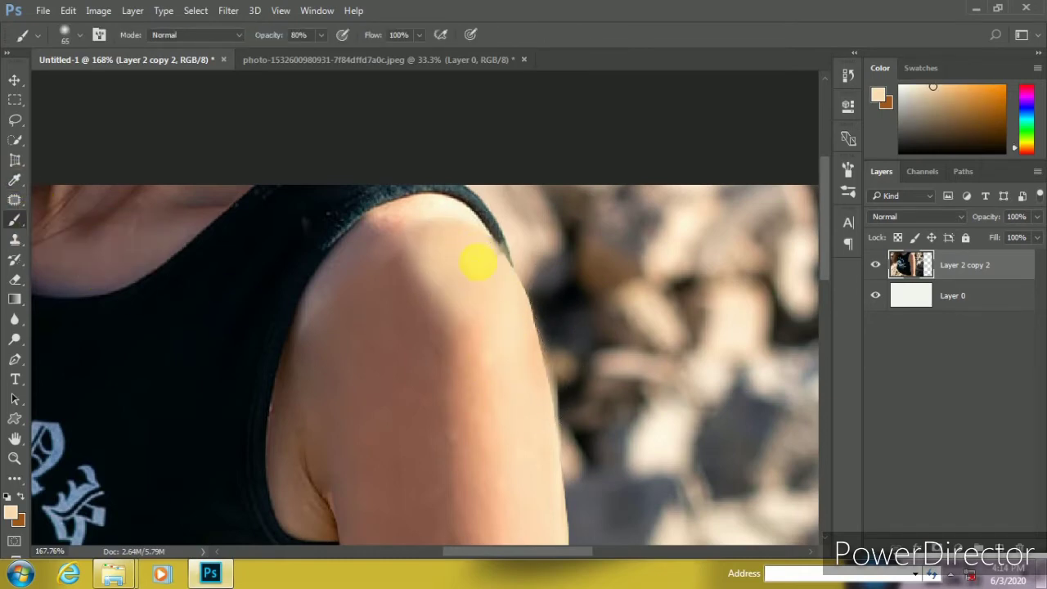
left_click(320, 35)
mouse_move(549, 366)
left_mouse_down()
mouse_move(467, 285)
mouse_move(445, 304)
left_mouse_up()
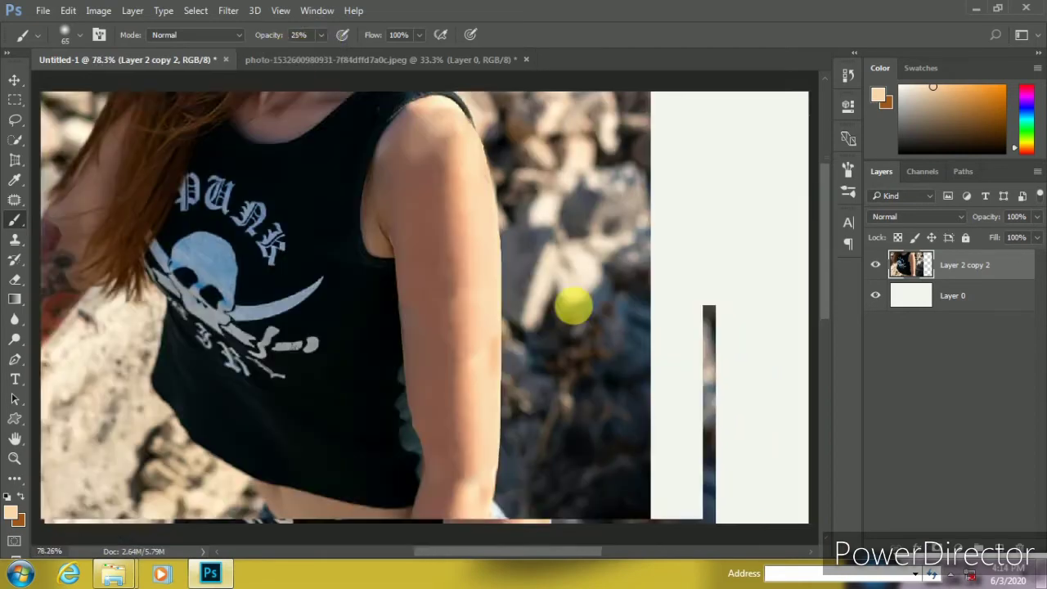
scroll(572, 300, "down", 8)
scroll(424, 219, "up", 1)
scroll(482, 281, "up", 2)
scroll(477, 325, "up", 1)
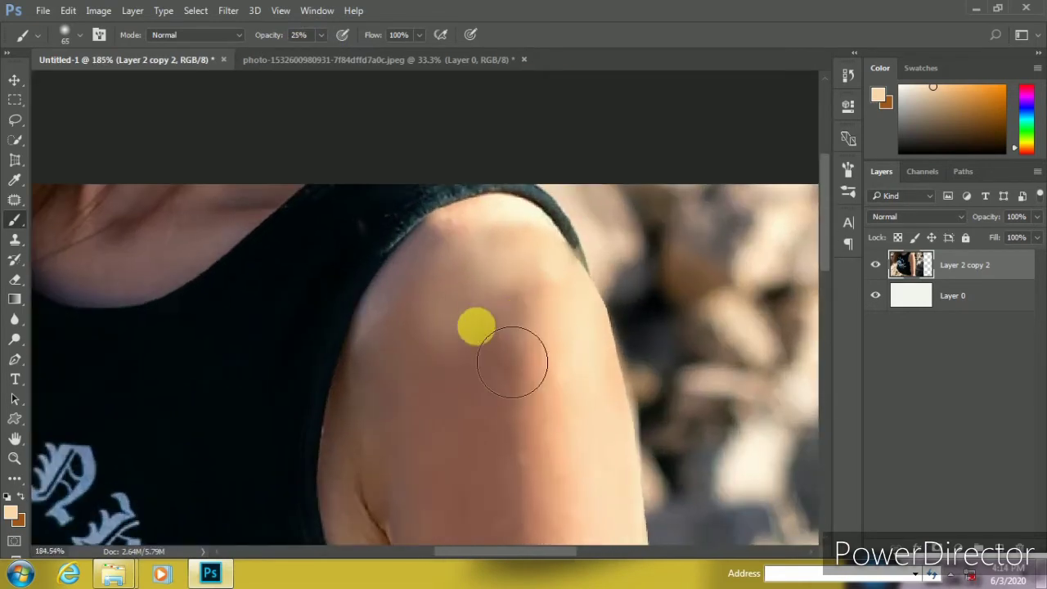
scroll(482, 303, "down", 1)
left_click_drag(482, 303, 547, 180)
scroll(536, 270, "down", 2)
Select the arm skin with the Magic Wand, excluding the shirt hem area
key("w")
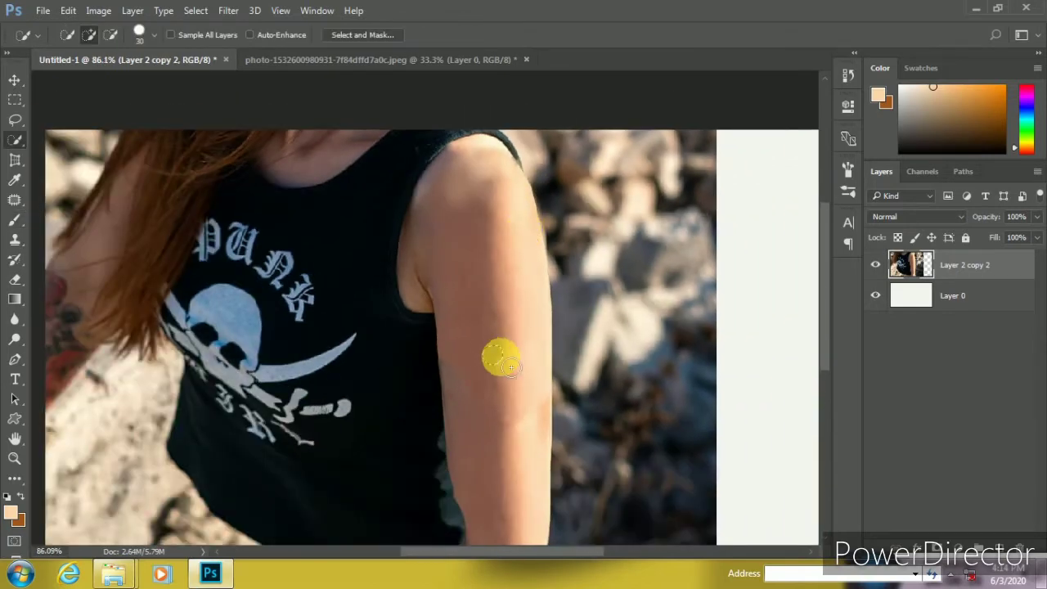
right_click(14, 140)
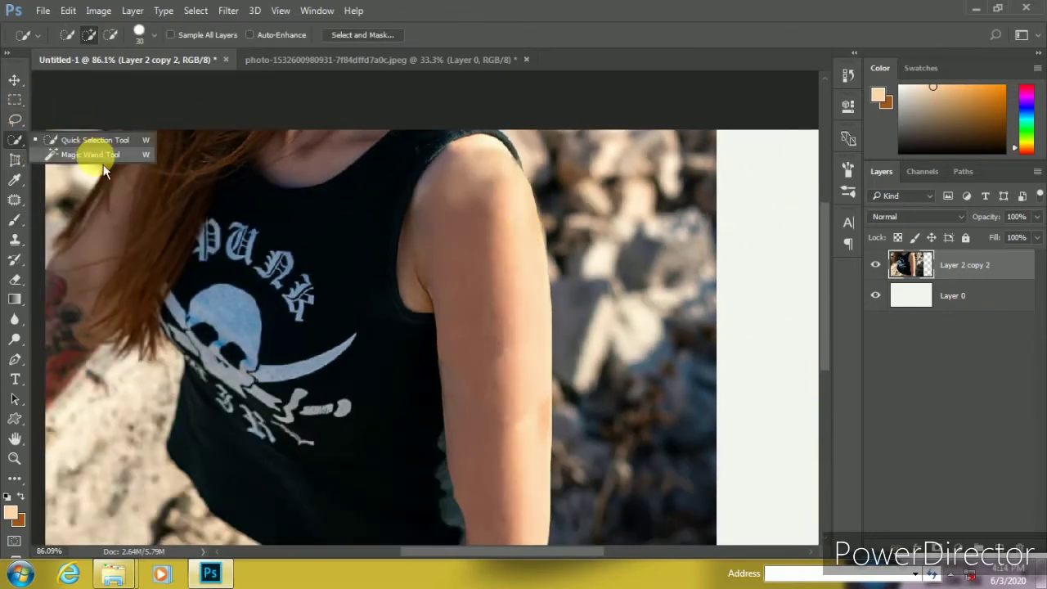
left_click(82, 157)
left_click(480, 211)
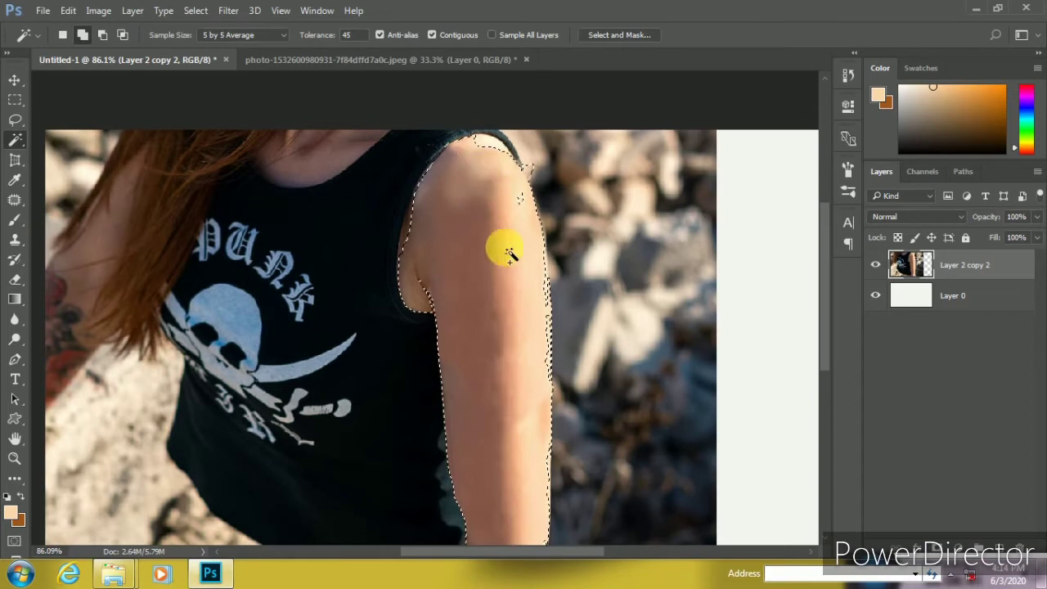
left_click(519, 193)
left_click(515, 159)
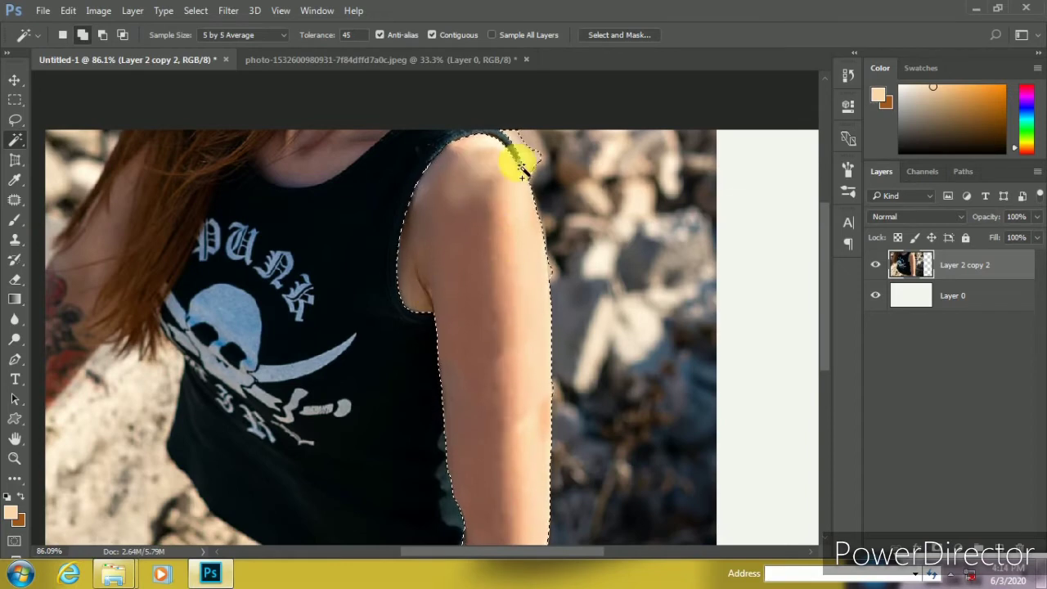
scroll(533, 300, "down", 1)
scroll(509, 397, "down", 1)
scroll(416, 318, "up", 1)
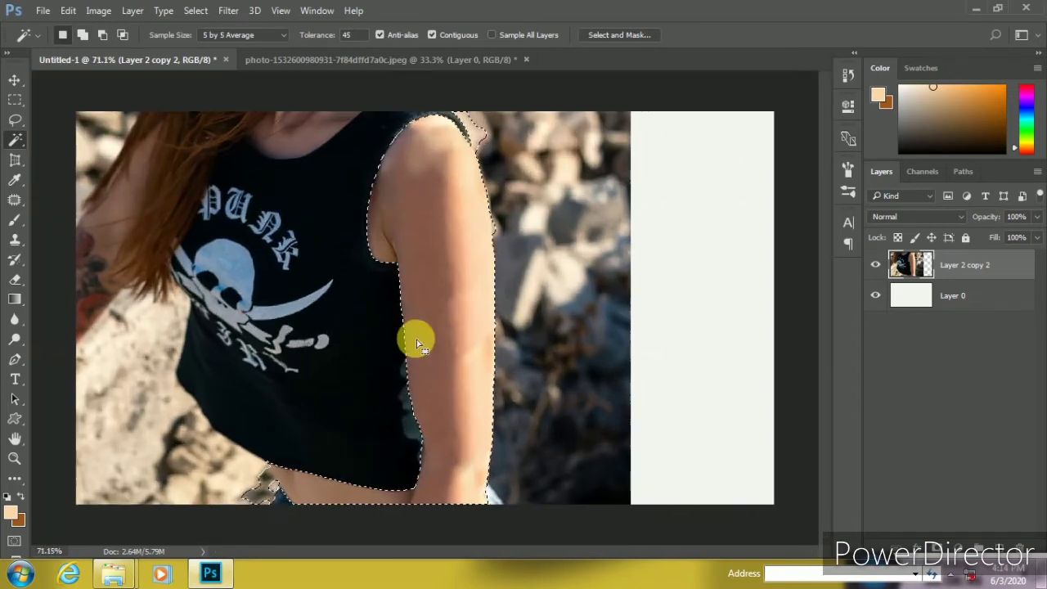
left_click(270, 486, "alt")
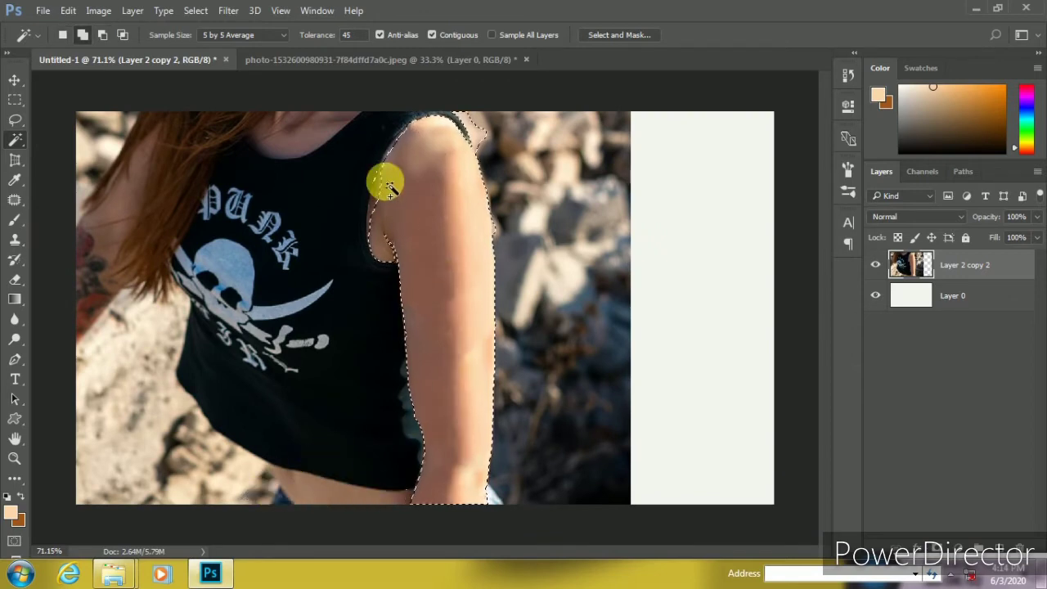
scroll(439, 320, "up", 1)
scroll(457, 246, "up", 1)
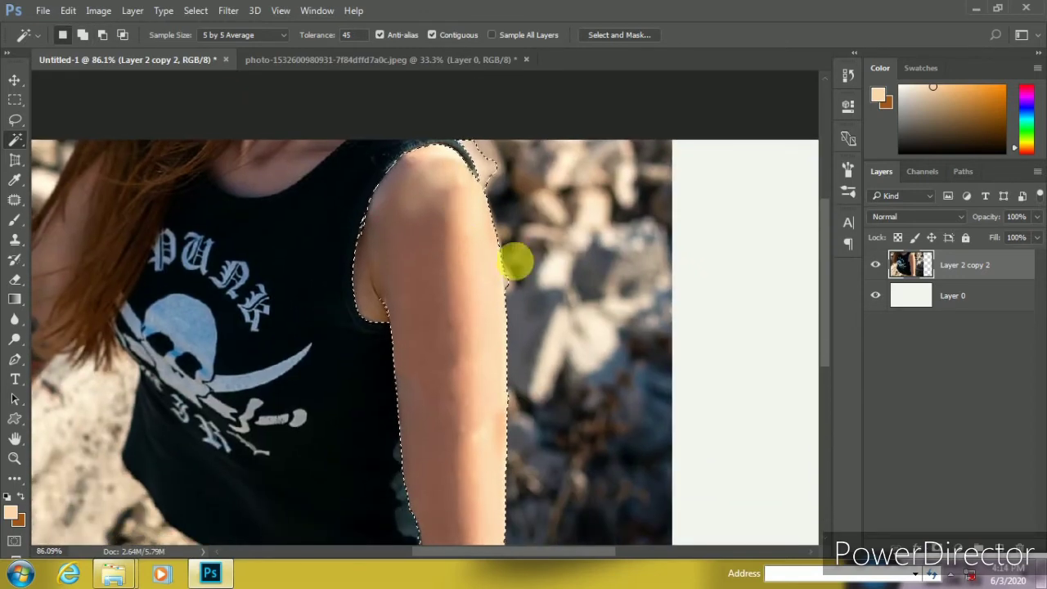
Brighten the selected arm with Curves, raising input 131 to output 148
key("ctrl+m")
mouse_move(719, 65)
left_mouse_down()
mouse_move(798, 49)
mouse_move(847, 23)
left_mouse_up()
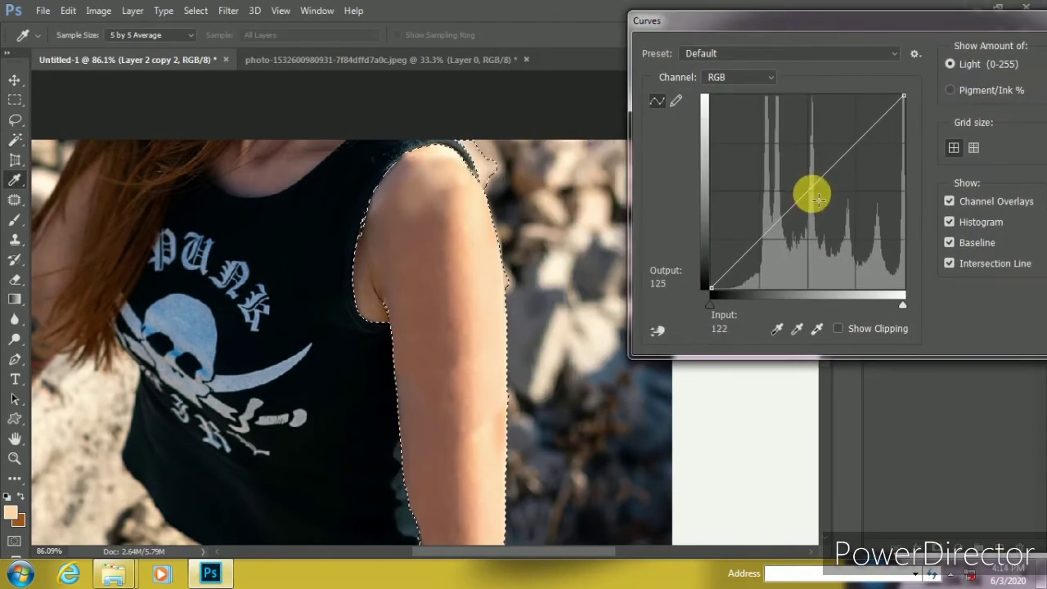
left_click(809, 189)
key("Up")
key("Up")
key("Up")
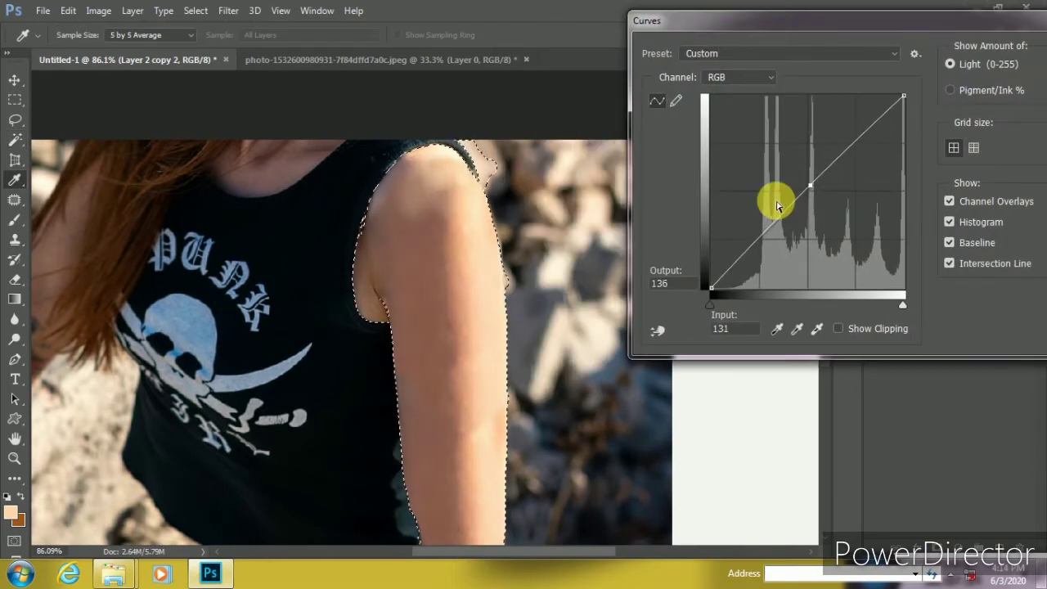
key("Up")
key("Up")
key("Up")
key("Up")
key("Up")
key("Up")
key("Up")
key("Up")
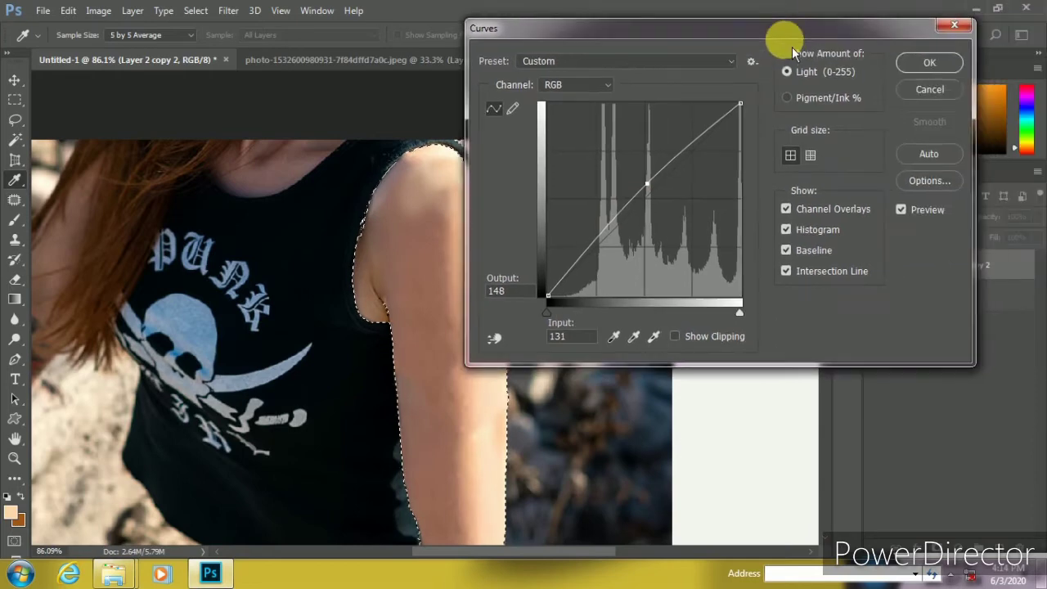
scroll(436, 197, "up", 2)
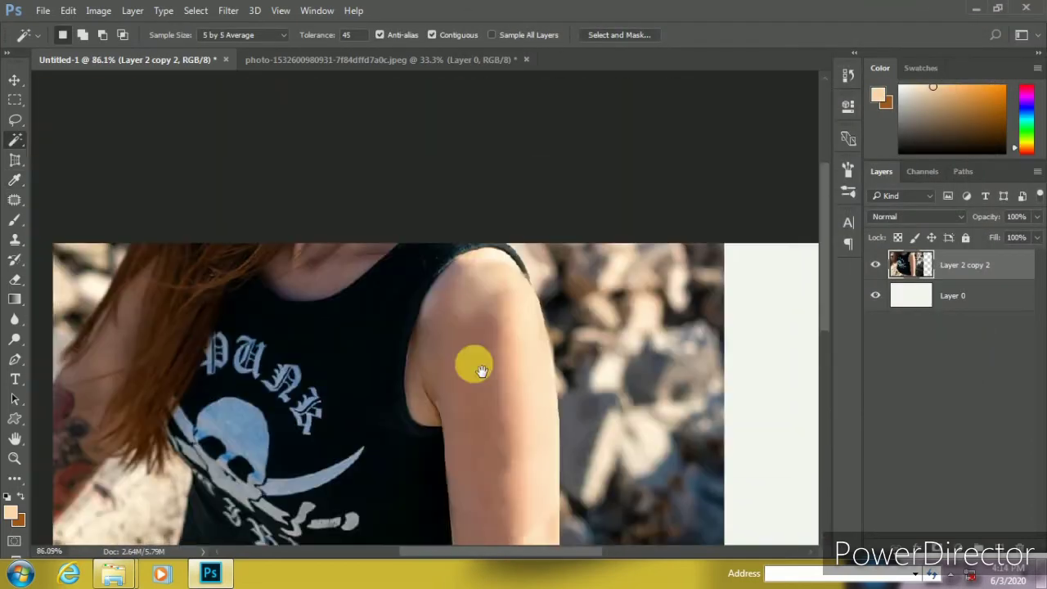
scroll(474, 367, "up", 2)
scroll(479, 303, "up", 1)
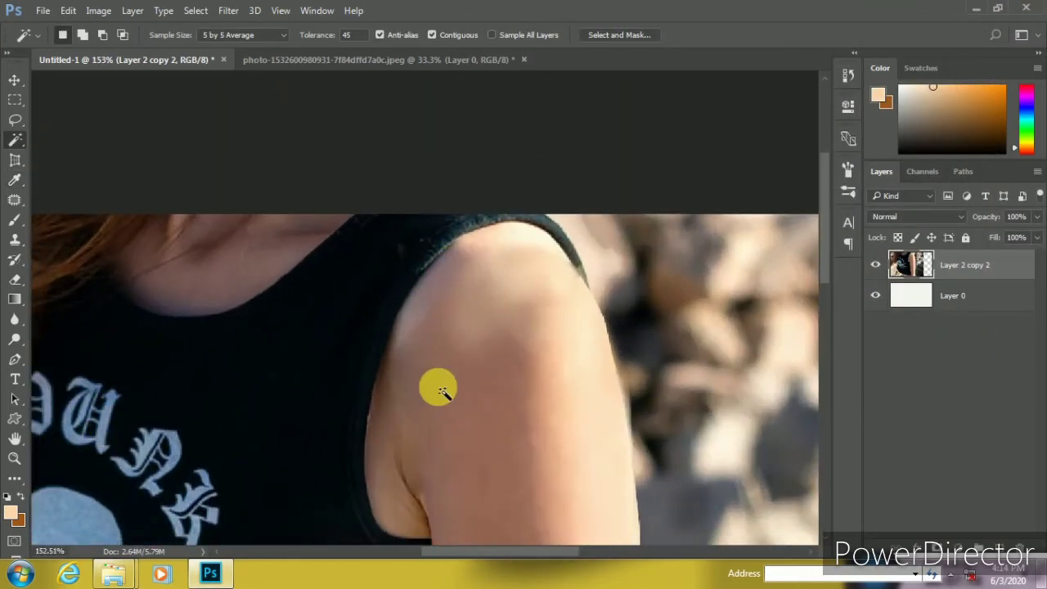
Paint a faint sampled skin-tone stroke across the shoulder with a size-40 brush at 14% opacity
key("i")
left_click(502, 412)
key("b")
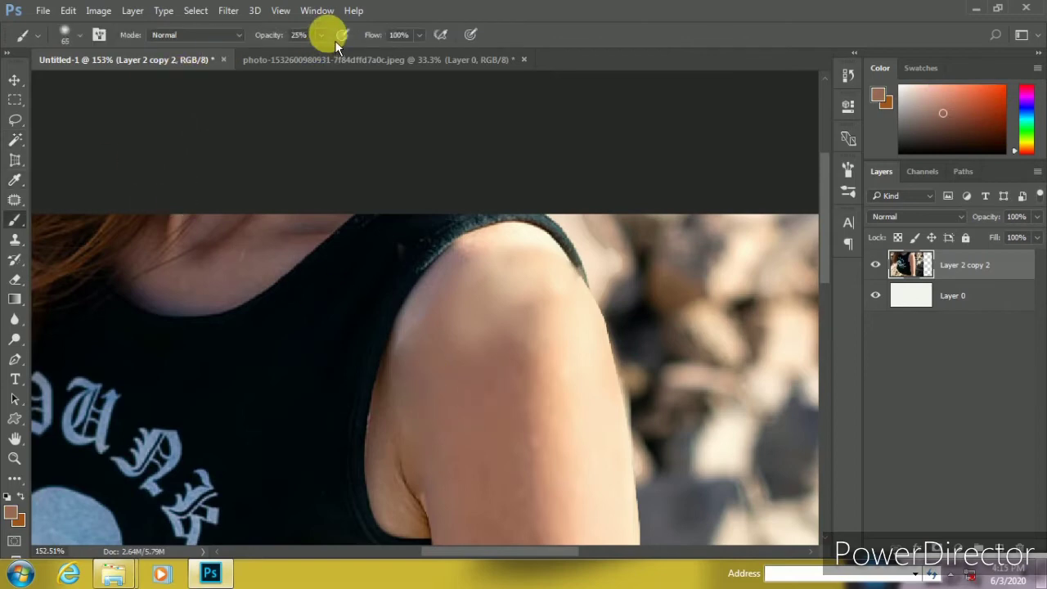
left_click_drag(323, 66, 312, 65)
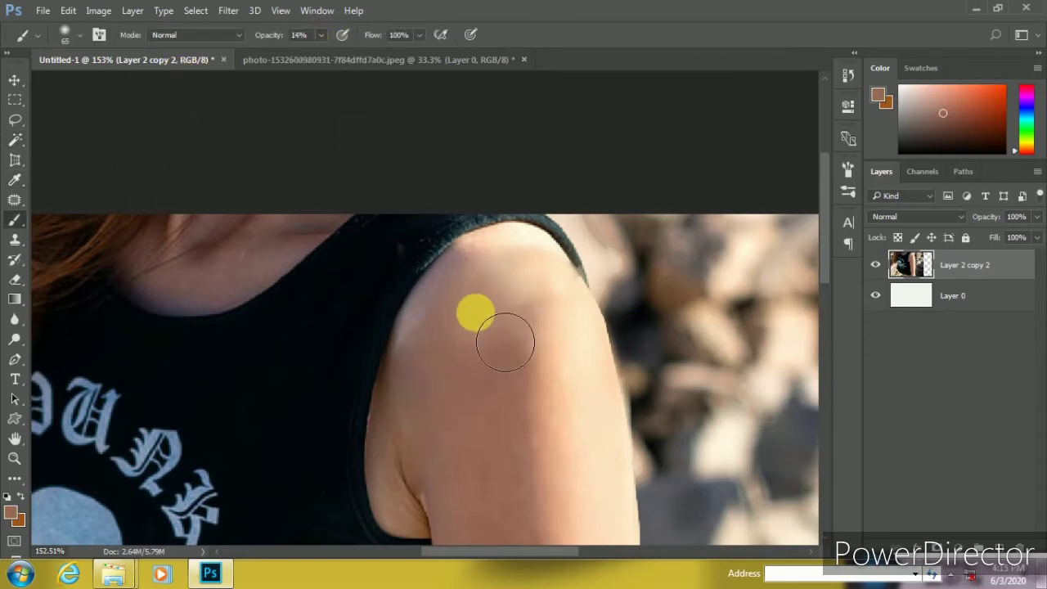
left_click(444, 362, "alt")
key("[")
key("[")
key("[")
left_click_drag(427, 361, 462, 331)
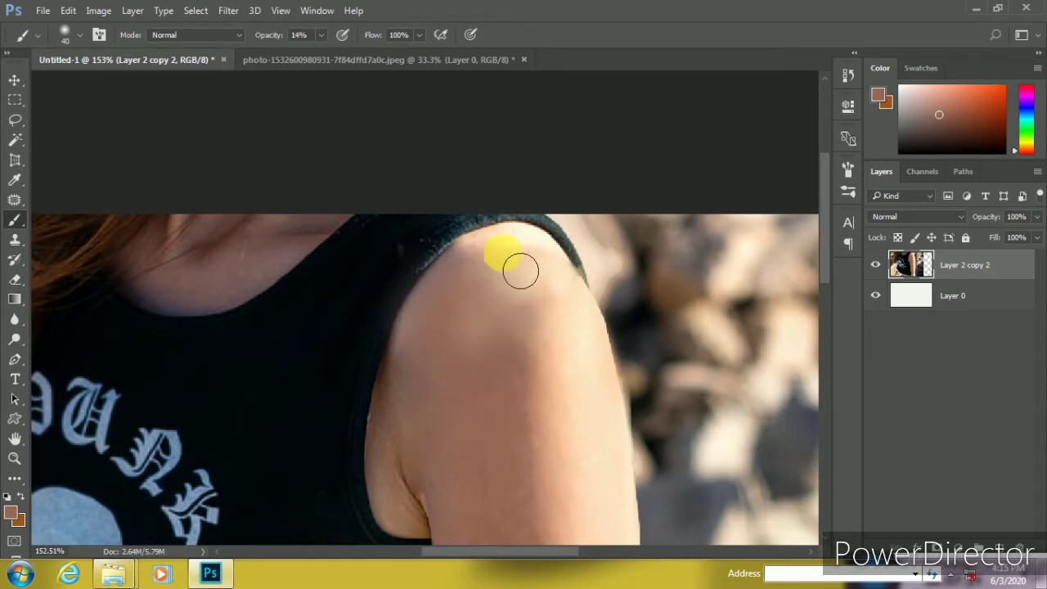
left_click(561, 318, "alt")
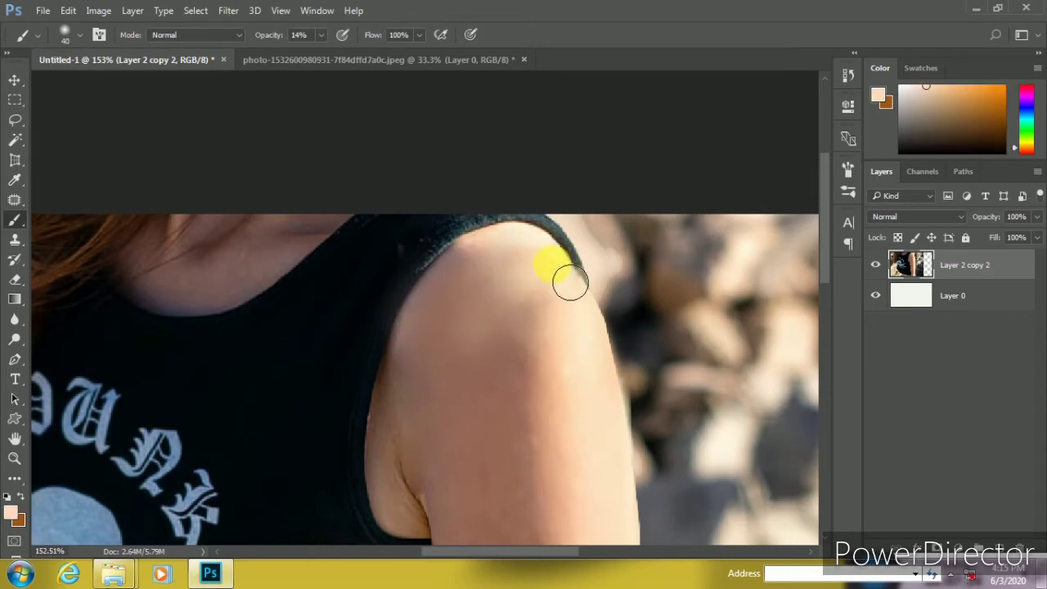
scroll(591, 368, "down", 3)
scroll(561, 275, "up", 2)
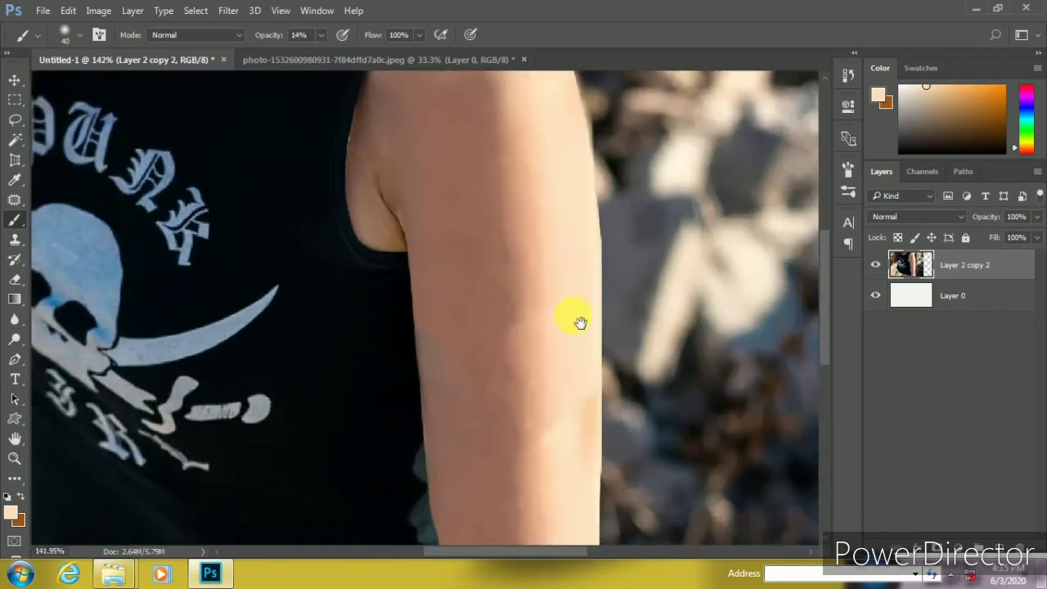
scroll(577, 320, "up", 1)
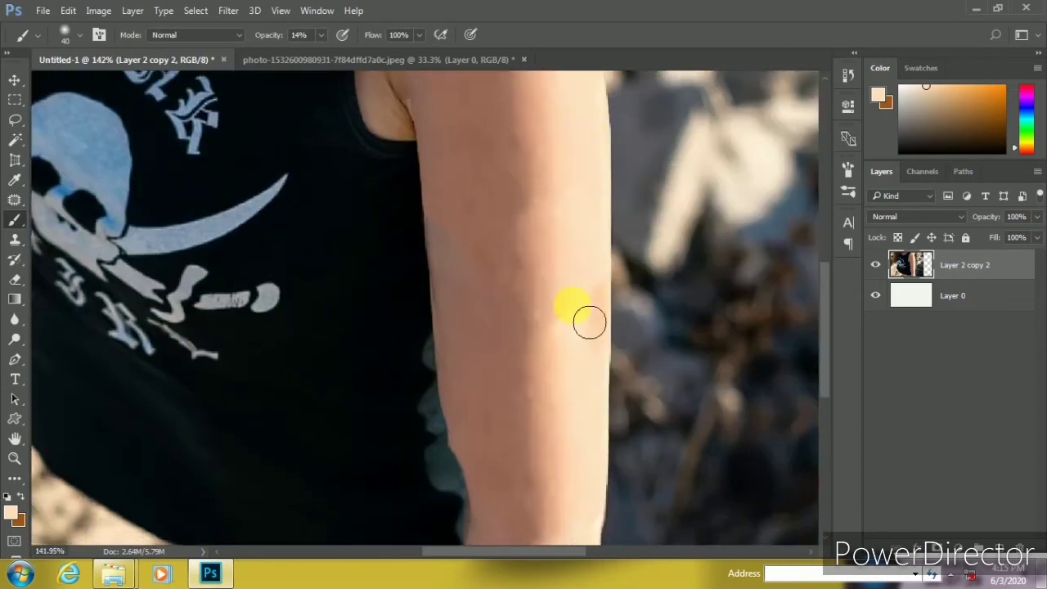
Sample a darker mid-arm skin tone and paint a faint stroke over the elbow
left_click(472, 304, "alt")
left_click(470, 251)
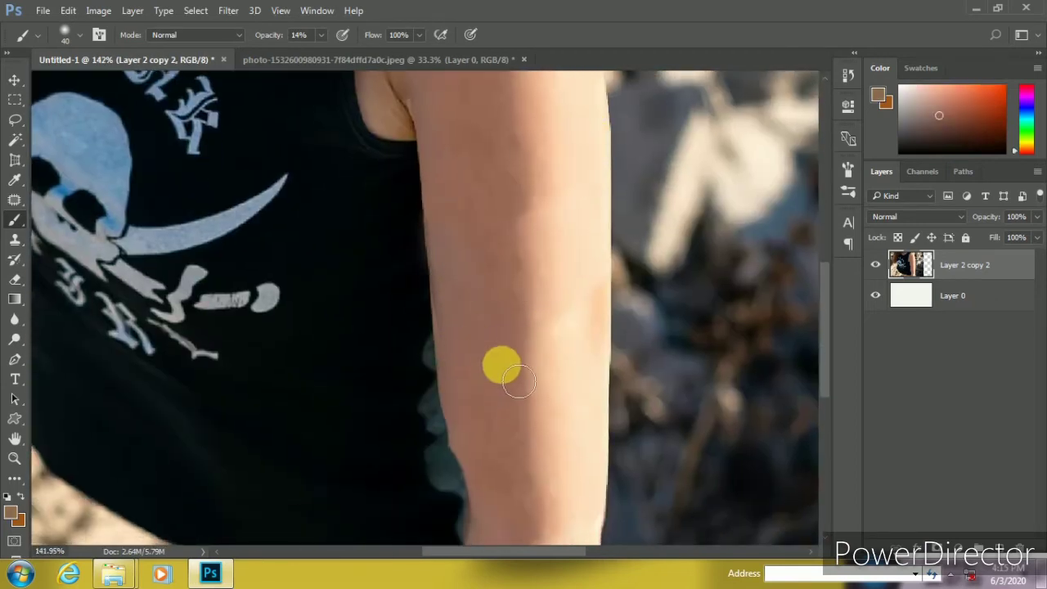
scroll(500, 367, "down", 3)
scroll(537, 368, "up", 2)
scroll(449, 367, "up", 2)
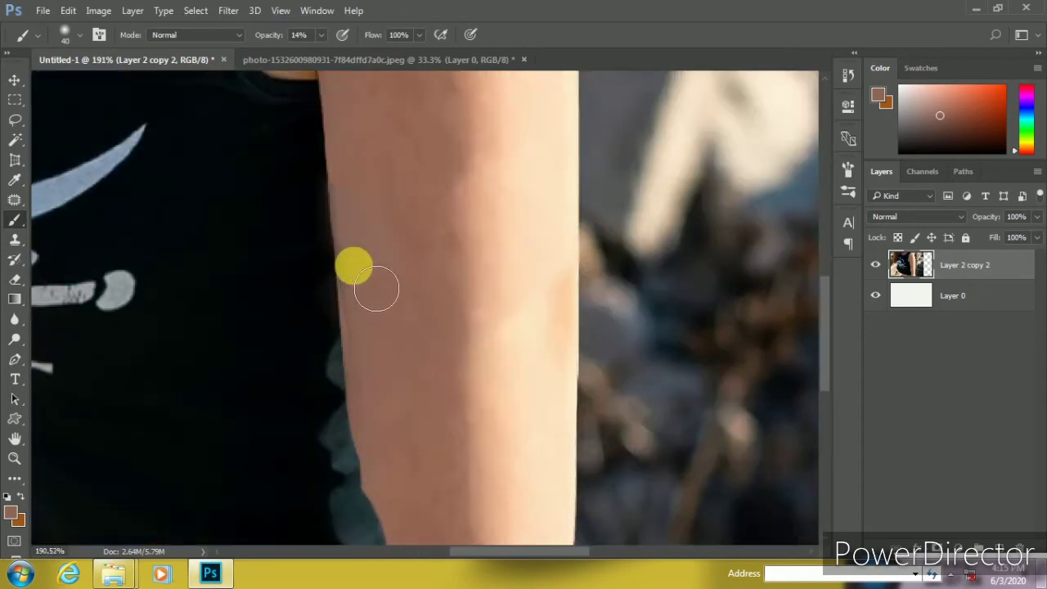
scroll(450, 152, "down", 3)
scroll(490, 323, "down", 2)
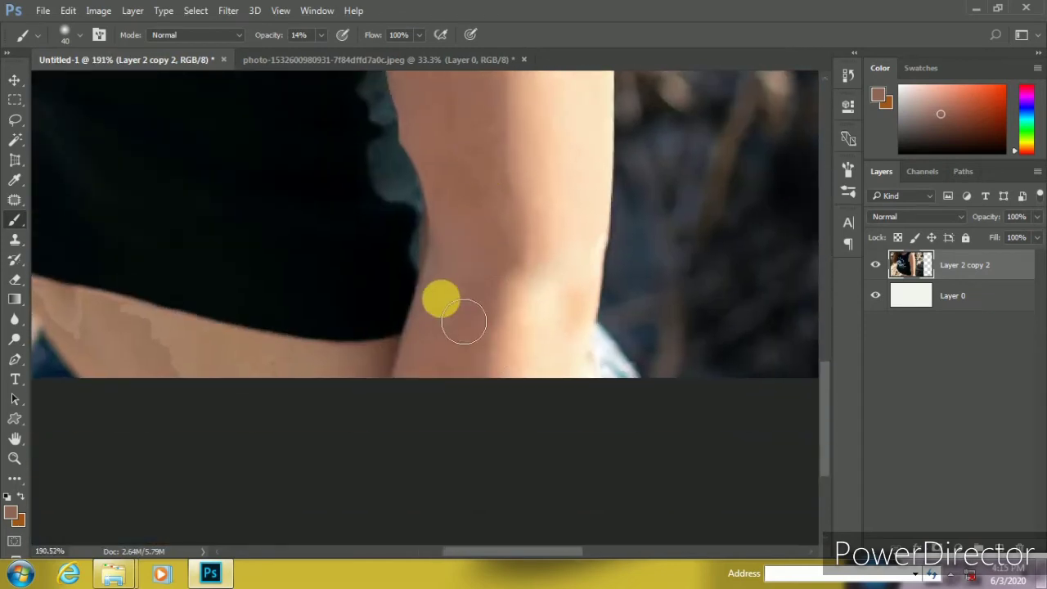
left_click_drag(464, 321, 497, 315)
Raise brush opacity to 21% and paint a light sampled skin tone over the elbow area
left_click(296, 34)
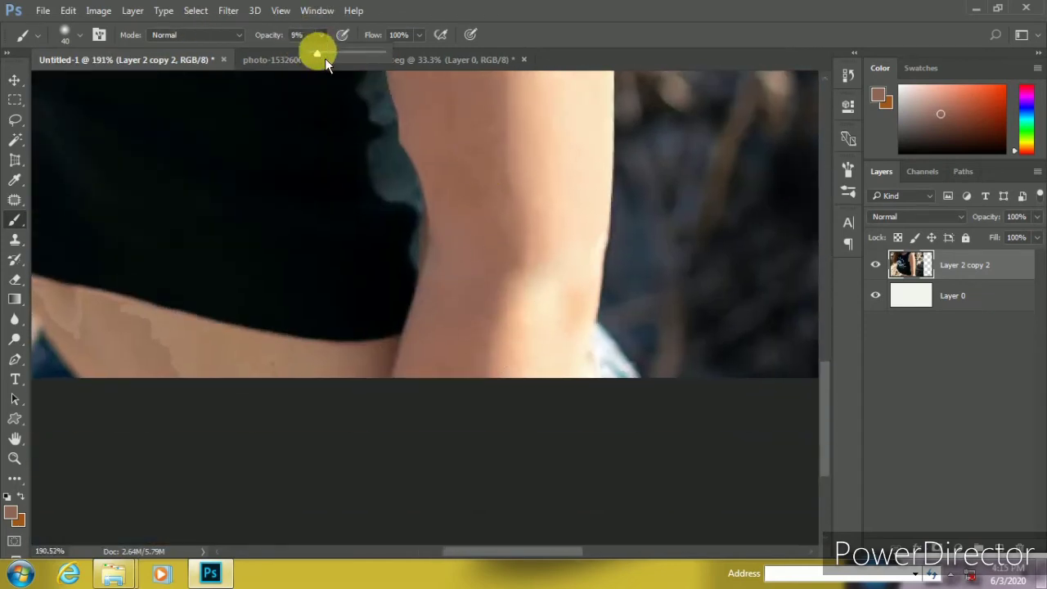
left_click_drag(324, 58, 328, 57)
left_click(549, 344, "alt")
left_click_drag(574, 238, 597, 262)
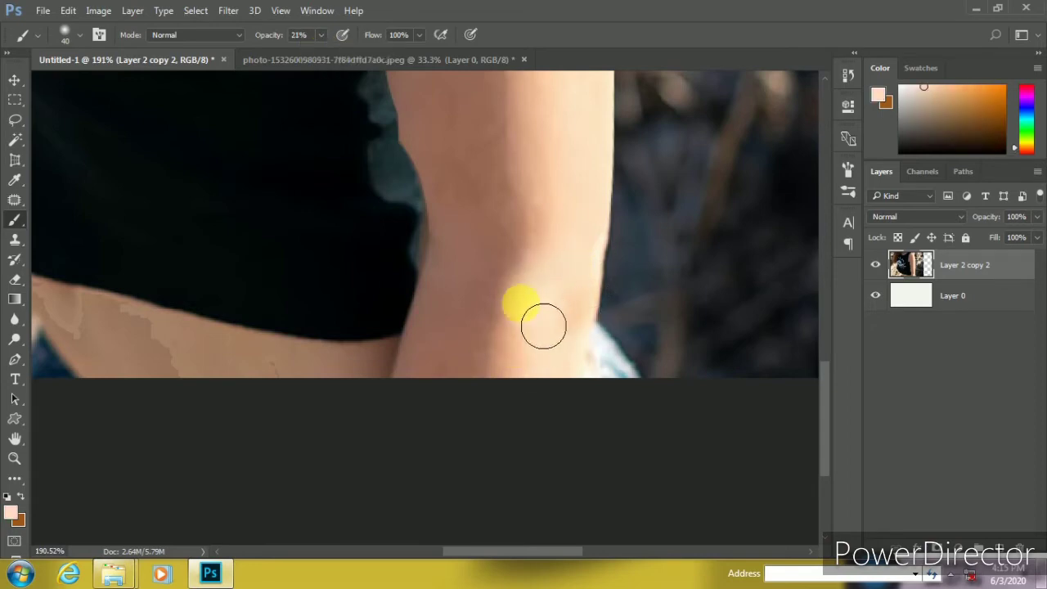
scroll(442, 298, "down", 3)
scroll(589, 278, "up", 2)
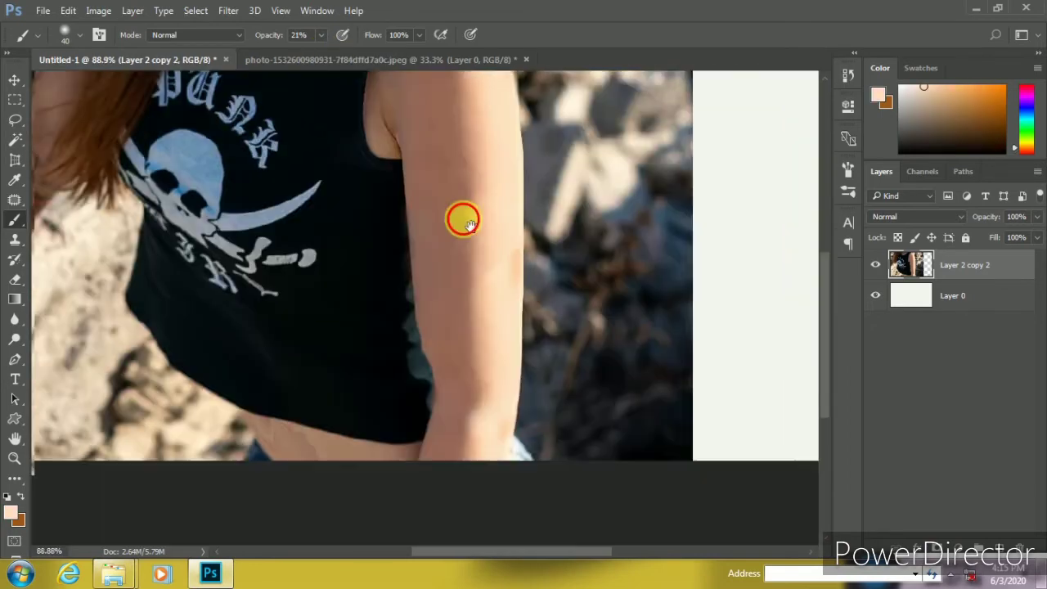
scroll(460, 217, "up", 2)
Shrink the brush to 28 and paint a soft darker skin-tone stroke up the shoulder
left_click(497, 284, "alt")
scroll(543, 380, "down", 2)
scroll(598, 264, "down", 1)
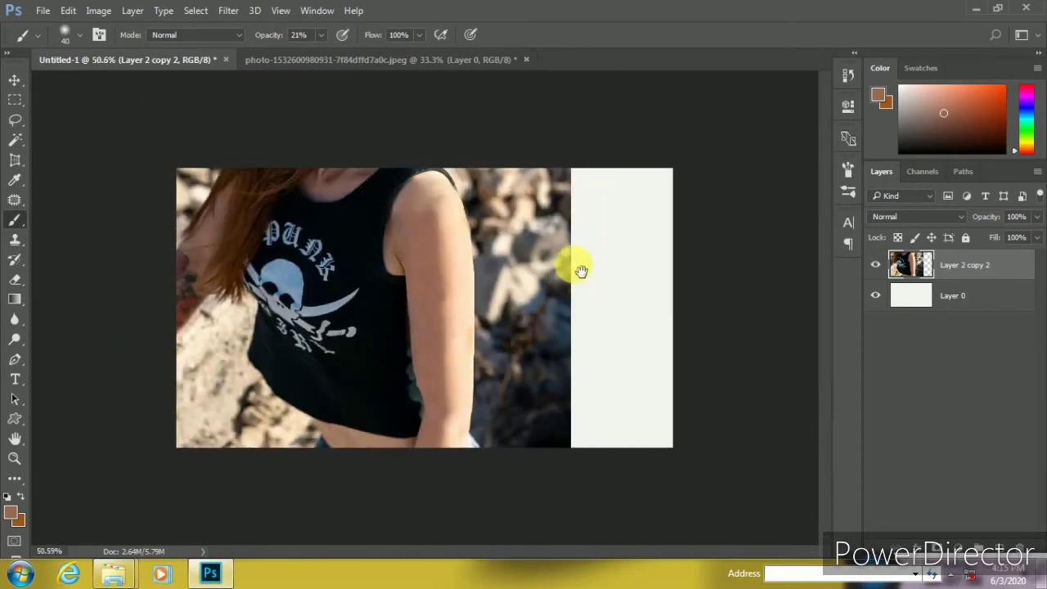
scroll(577, 269, "down", 1)
scroll(540, 363, "up", 3)
scroll(498, 264, "down", 1)
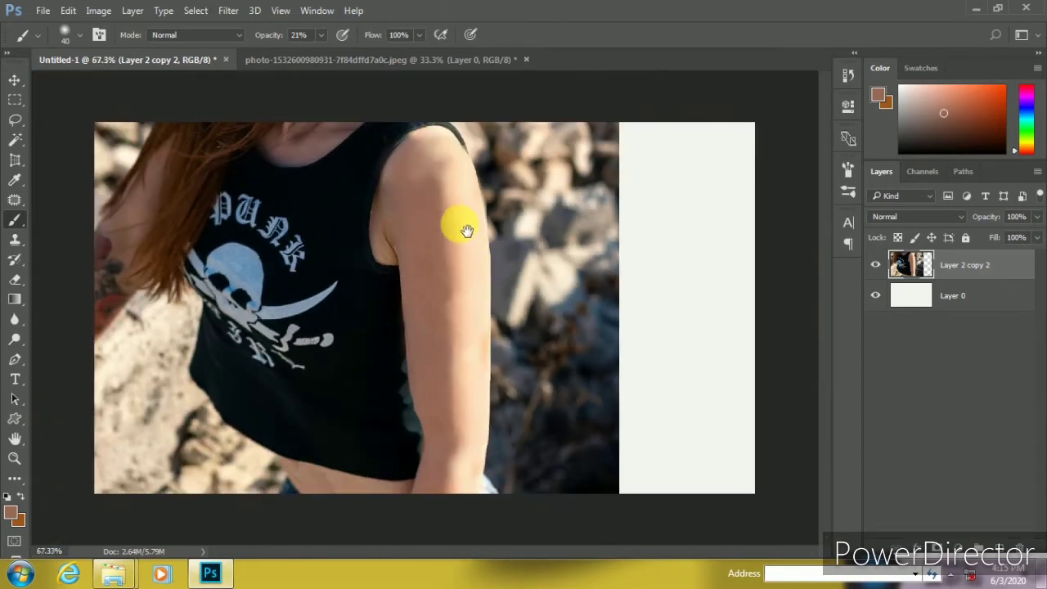
scroll(466, 231, "up", 2)
scroll(444, 303, "up", 1)
left_click(409, 288, "alt")
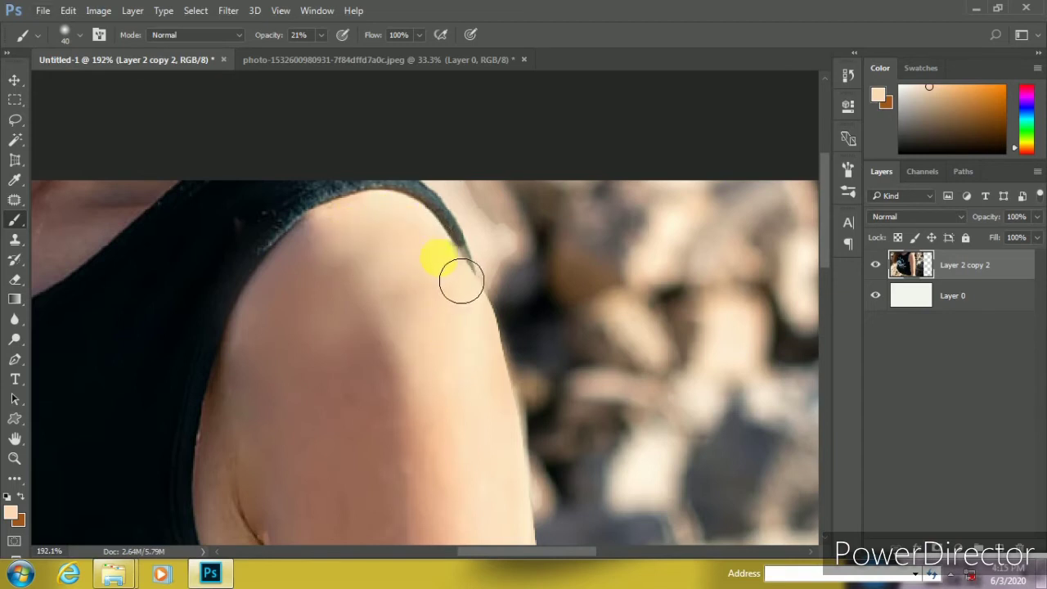
left_click_drag(461, 281, 456, 262)
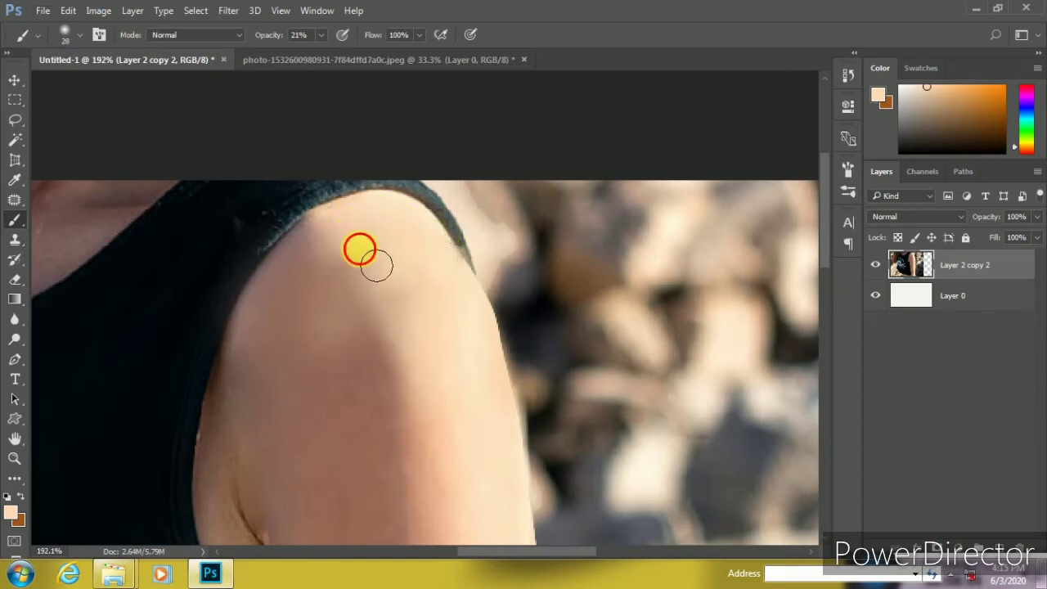
scroll(444, 332, "down", 1)
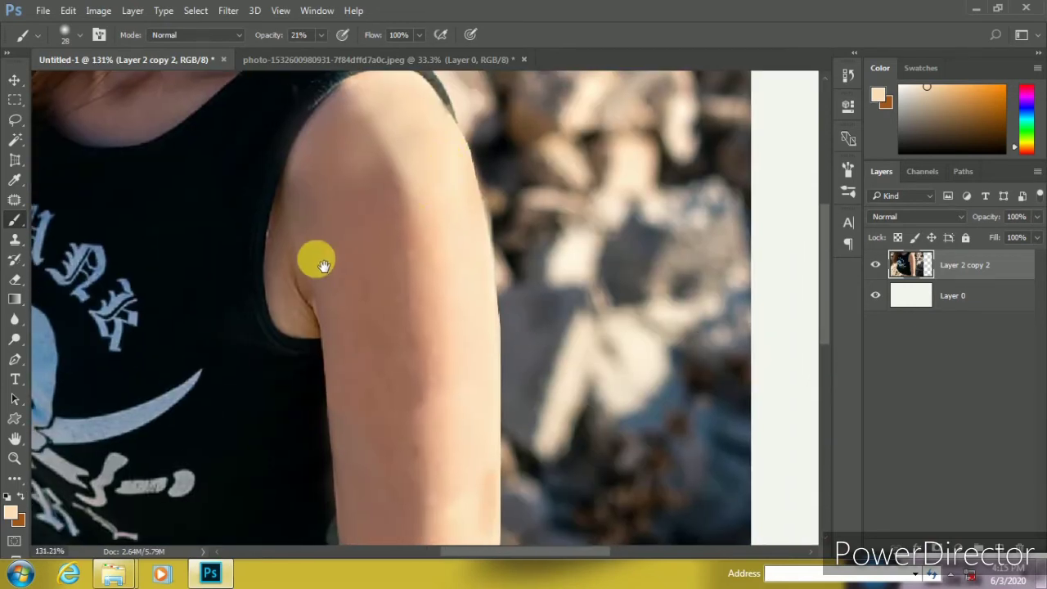
scroll(316, 261, "down", 2)
left_click(323, 164, "alt")
left_click_drag(297, 230, 300, 105)
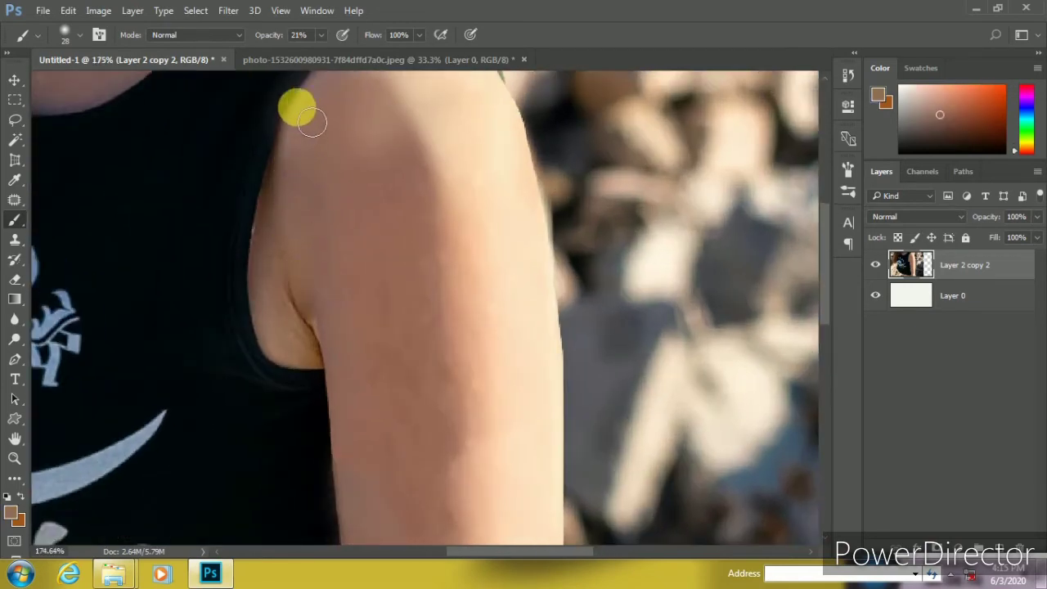
scroll(300, 182, "down", 10)
scroll(456, 366, "up", 8)
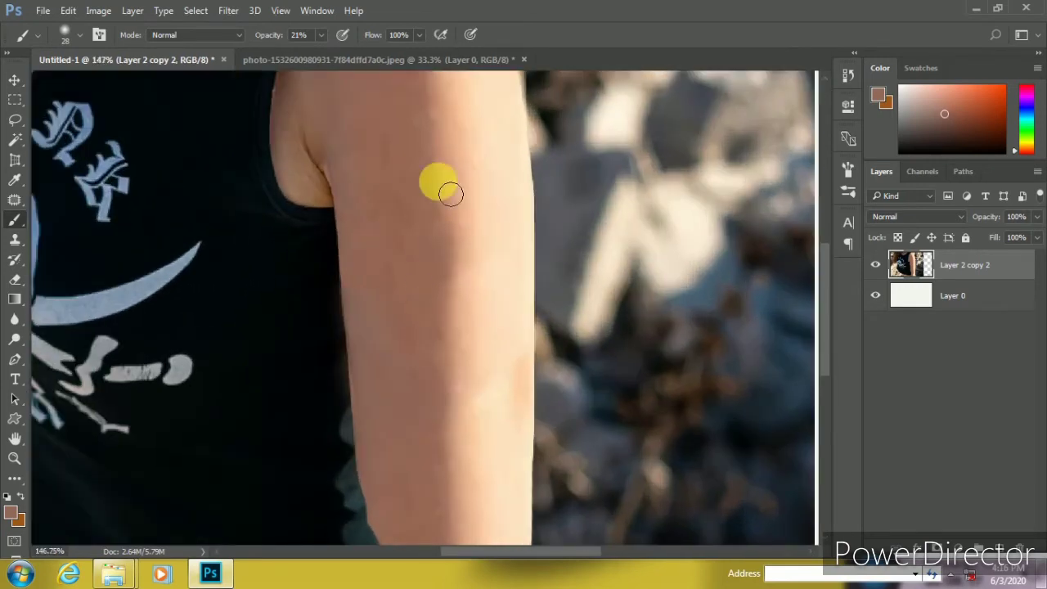
scroll(491, 221, "down", 7)
scroll(444, 304, "down", 1)
scroll(483, 270, "up", 8)
scroll(515, 246, "down", 4)
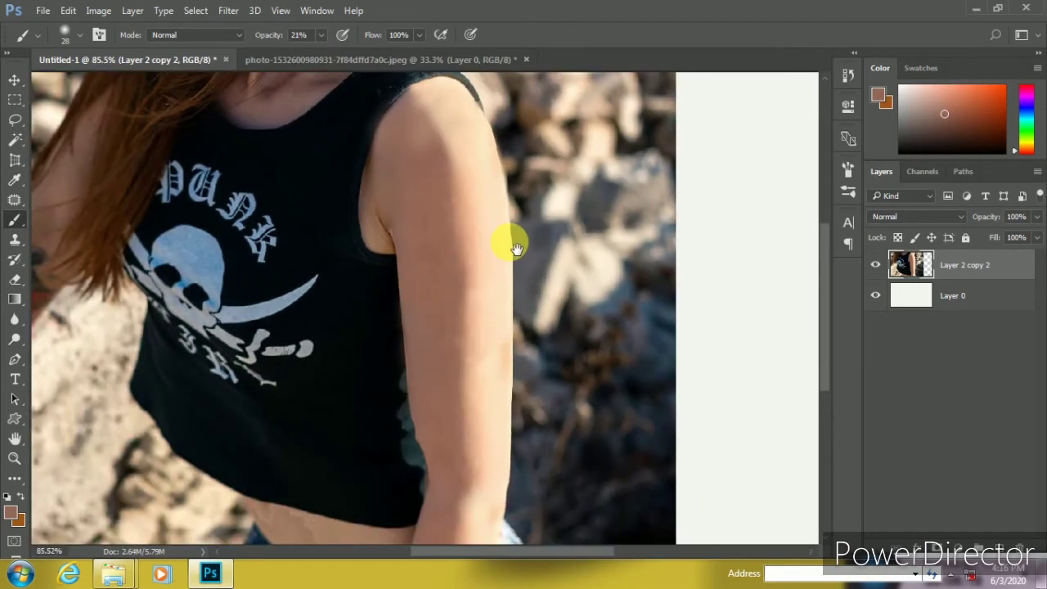
scroll(467, 303, "up", 3)
scroll(497, 218, "up", 2)
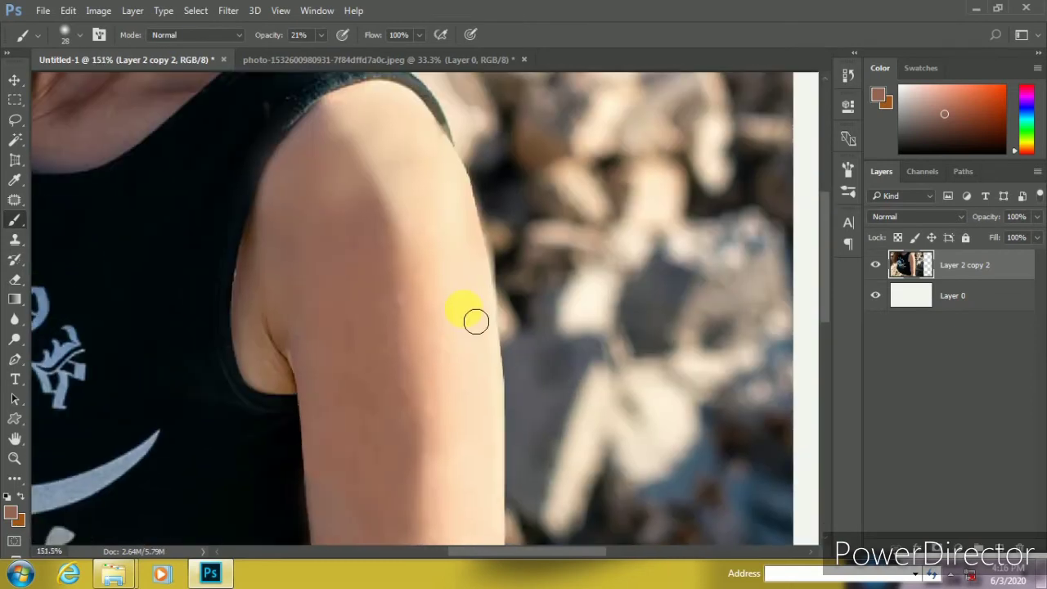
scroll(467, 311, "up", 2)
Clear the background selection, zoom in on the arm's outer edge, and select the Pen tool
key("p")
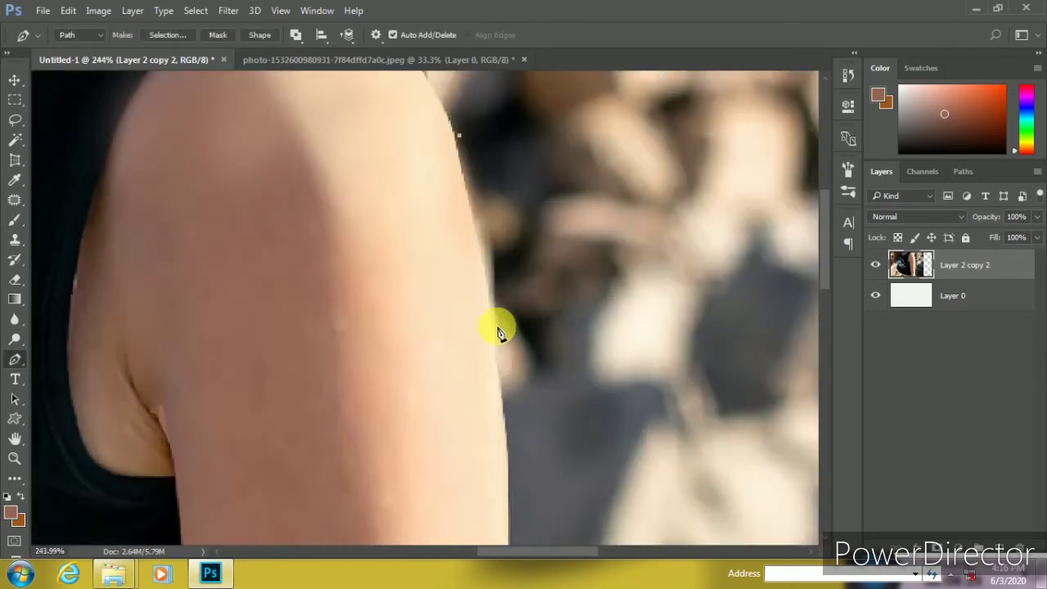
key("Delete")
key("ctrl+z")
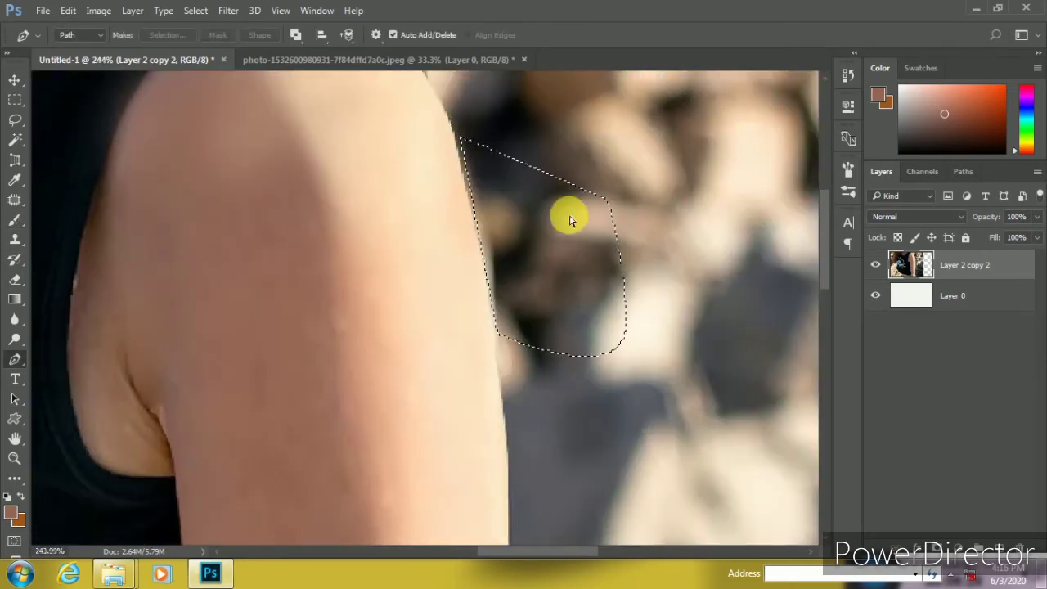
key("ctrl+d")
scroll(505, 251, "up", 1)
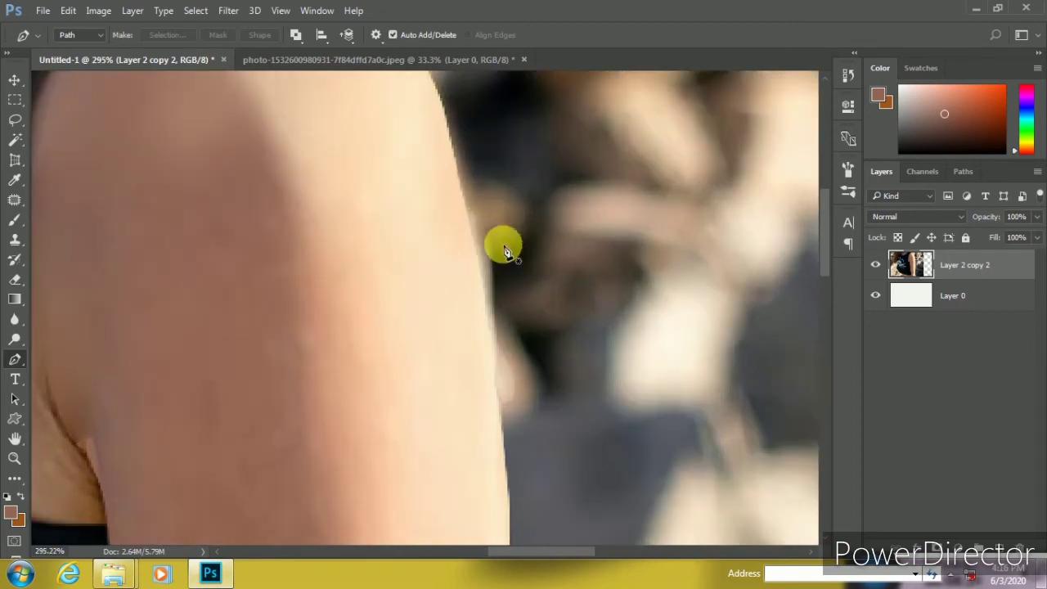
key("s")
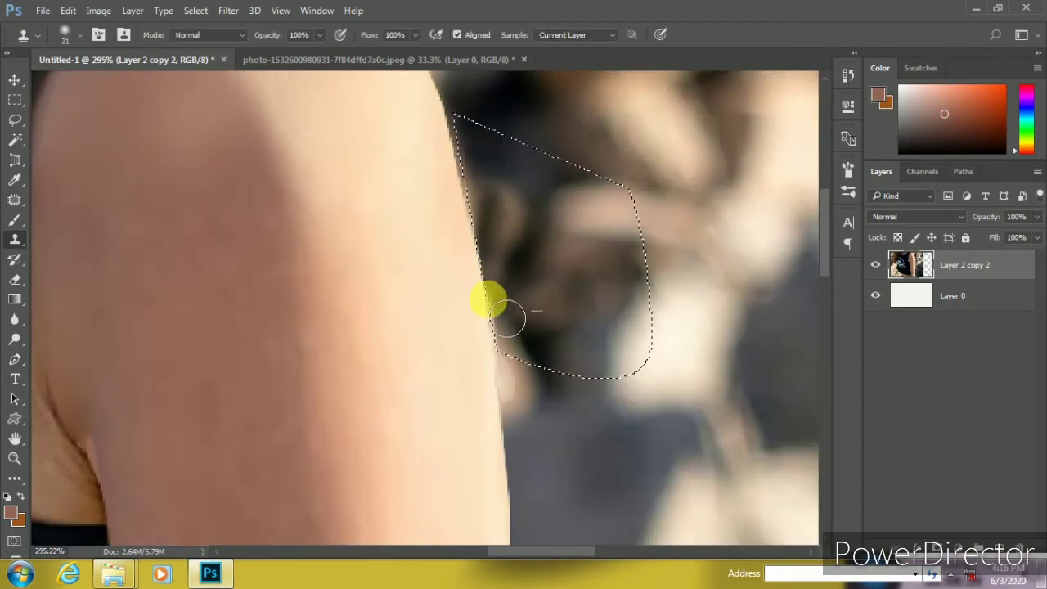
scroll(640, 341, "down", 3)
scroll(526, 215, "up", 2)
scroll(556, 215, "up", 1)
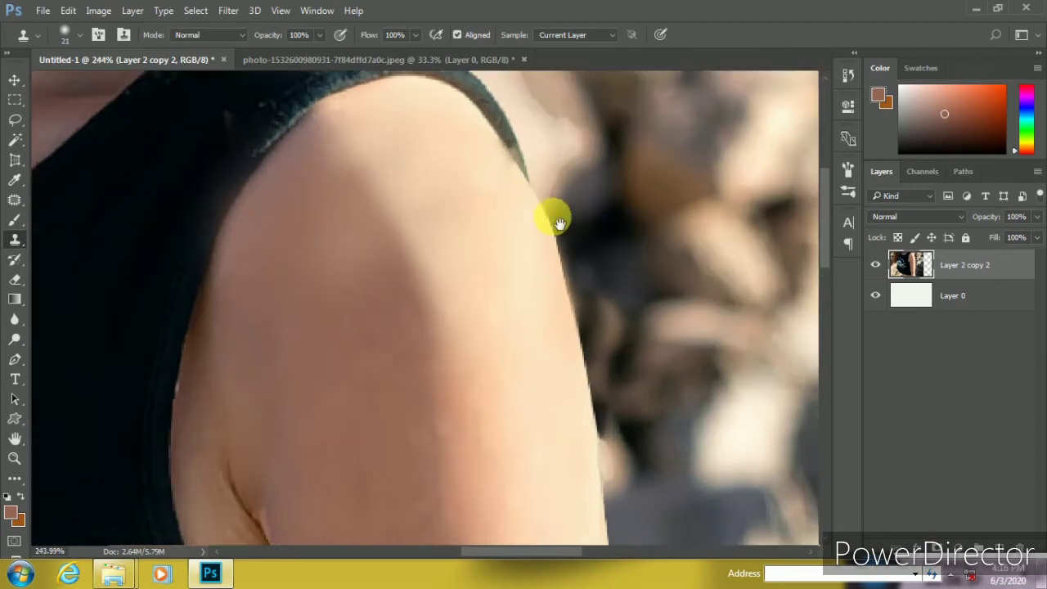
key("p")
scroll(501, 150, "up", 2)
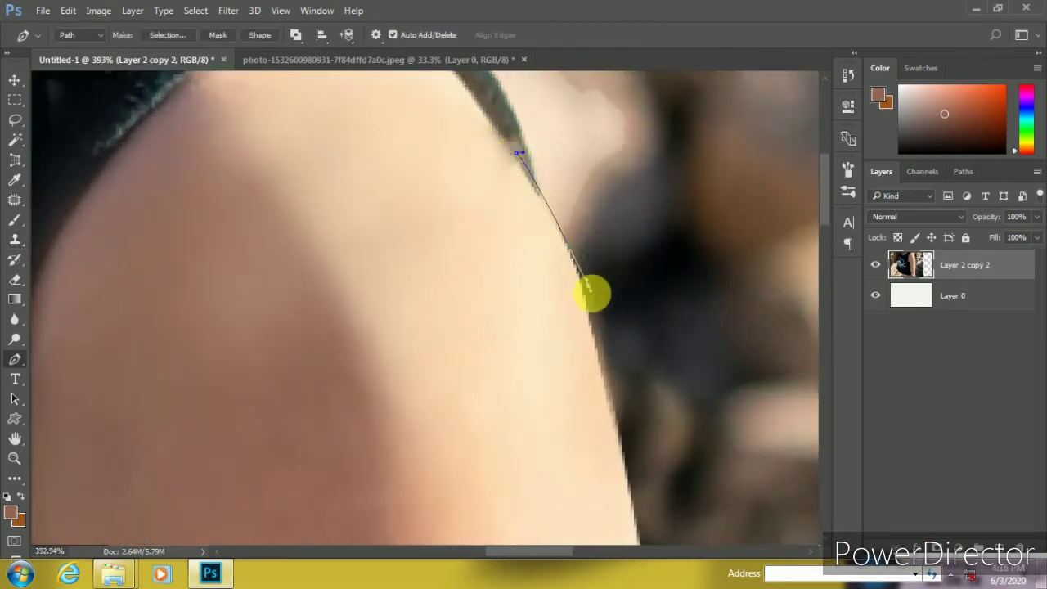
Trace a closed pen path along the arm's outer edge and convert it to a selection
scroll(589, 278, "down", 1)
scroll(584, 288, "down", 2)
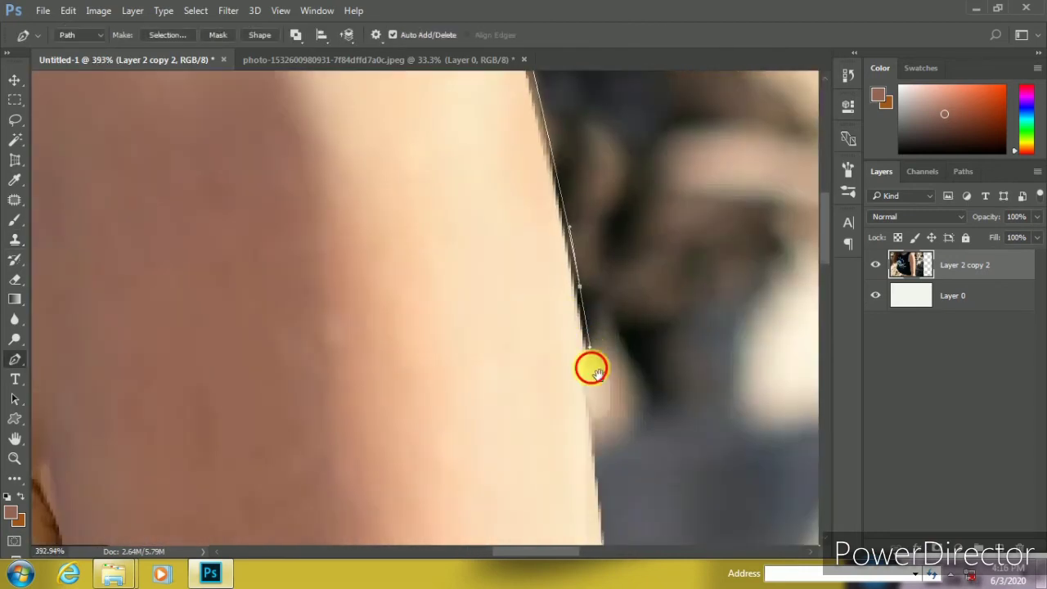
scroll(594, 336, "down", 2)
scroll(608, 376, "down", 1)
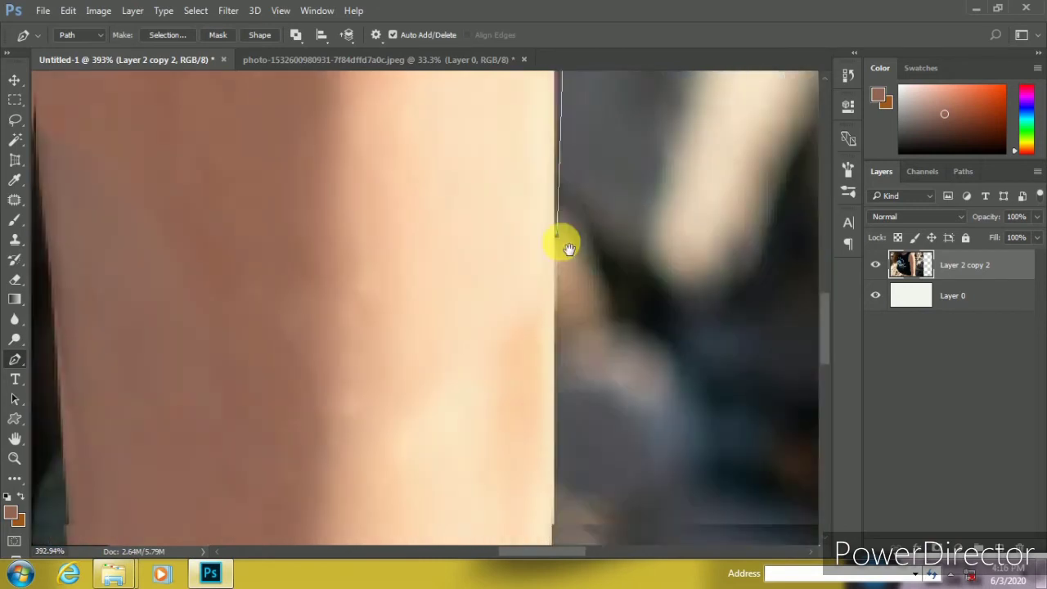
scroll(565, 240, "down", 1)
scroll(570, 286, "down", 1)
scroll(572, 251, "down", 1)
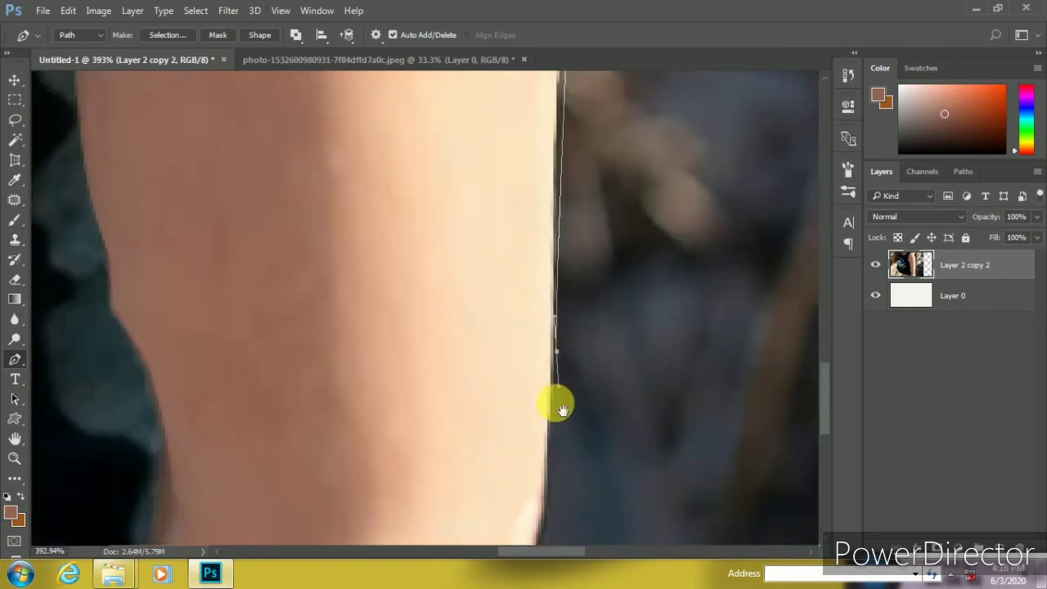
mouse_move(562, 409)
left_mouse_down()
mouse_move(583, 287)
mouse_move(569, 315)
left_mouse_up()
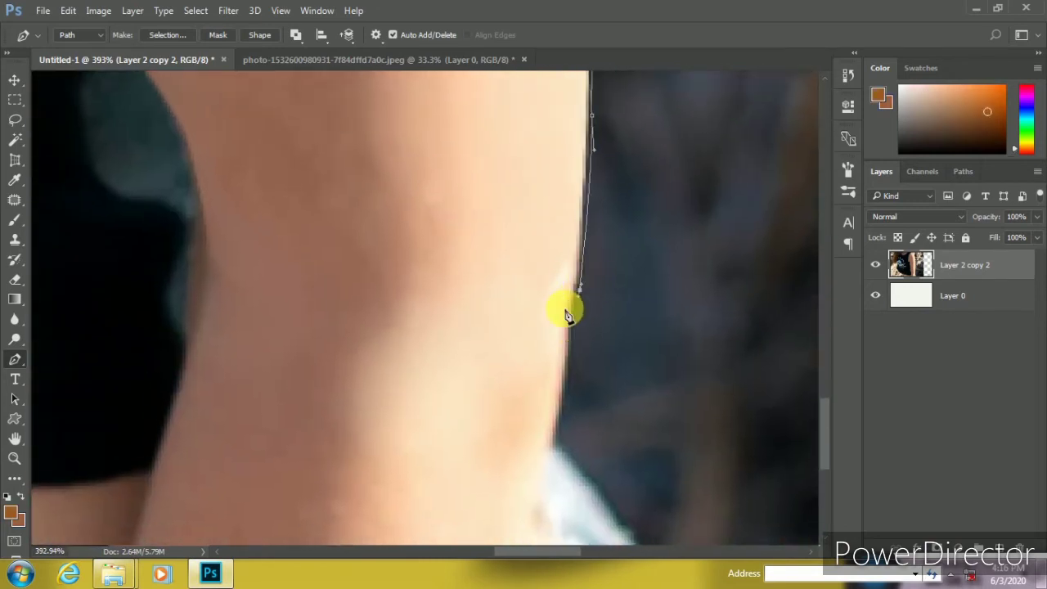
scroll(572, 294, "down", 2)
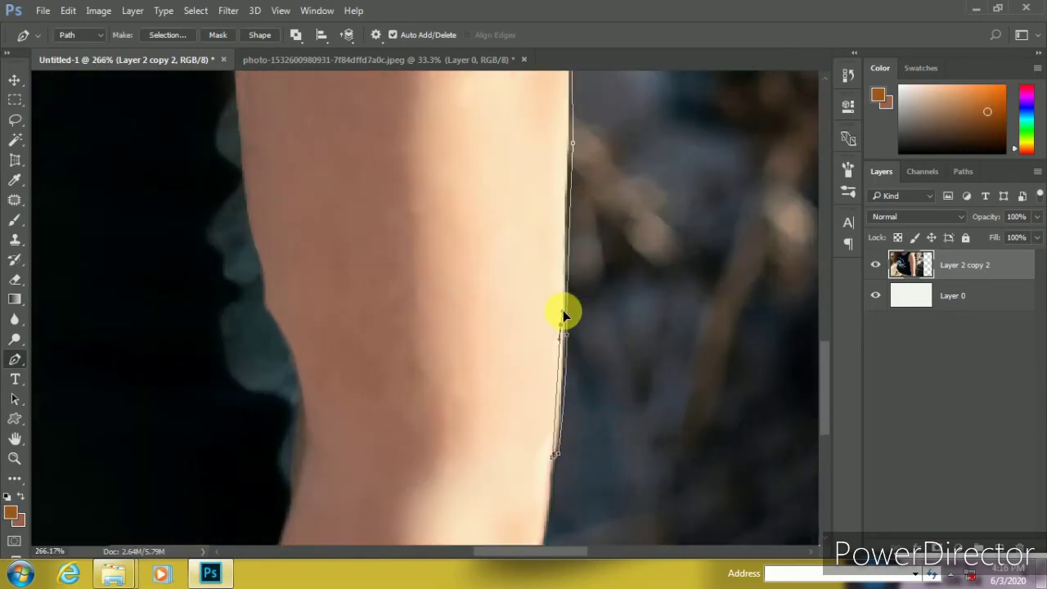
scroll(563, 233, "up", 2)
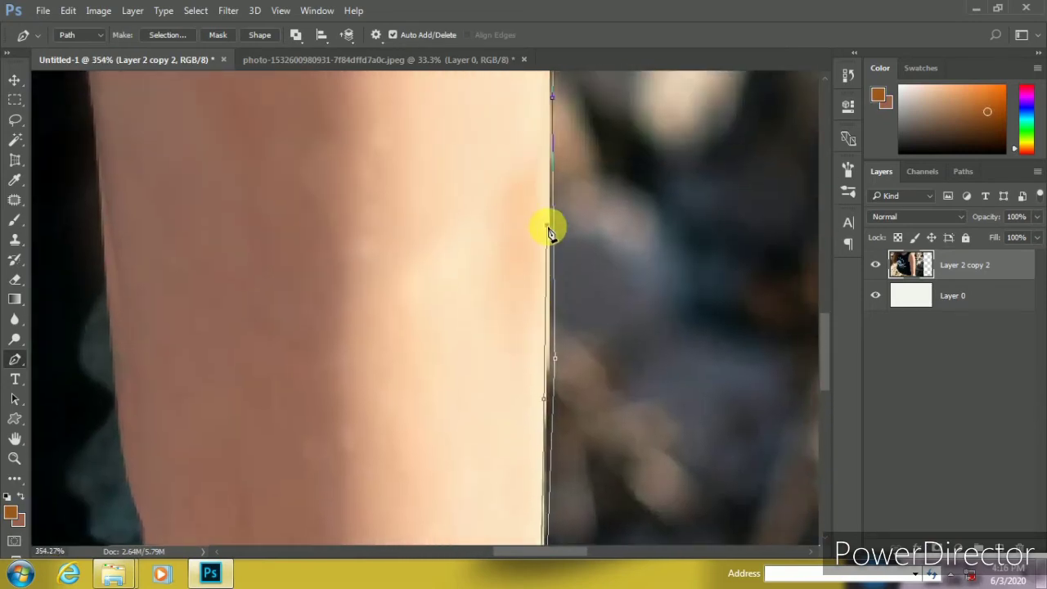
scroll(544, 258, "up", 3)
scroll(535, 262, "up", 3)
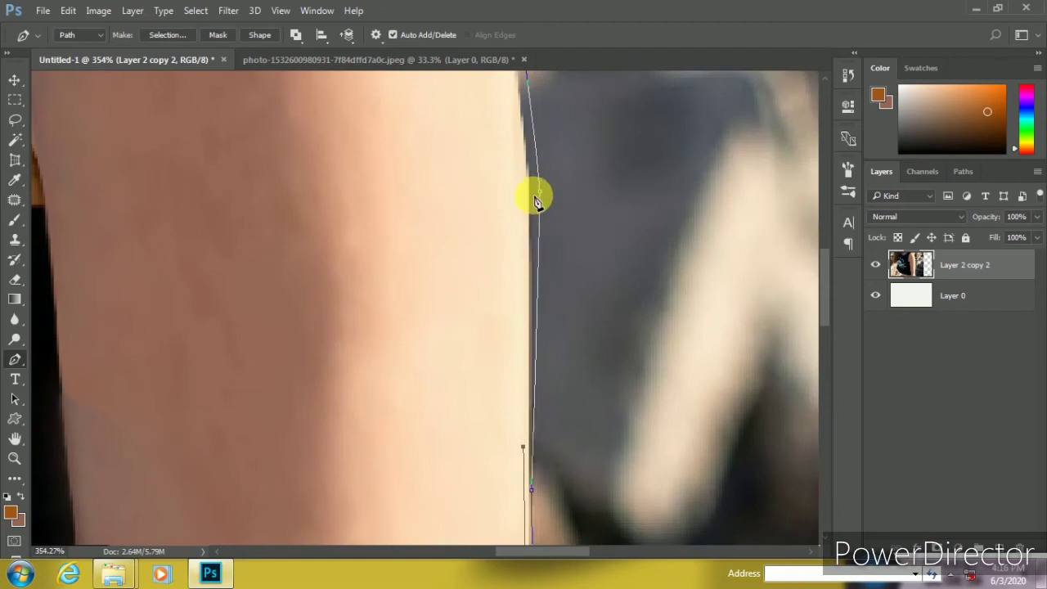
scroll(530, 127, "up", 2)
scroll(491, 204, "up", 3)
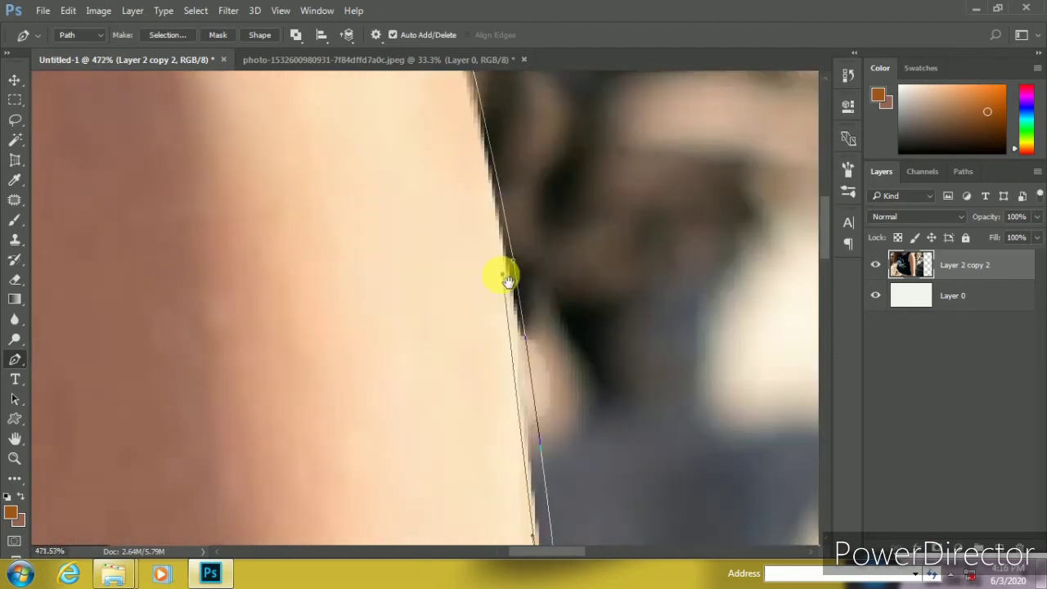
scroll(502, 275, "up", 3)
left_click(533, 193)
scroll(511, 229, "up", 3)
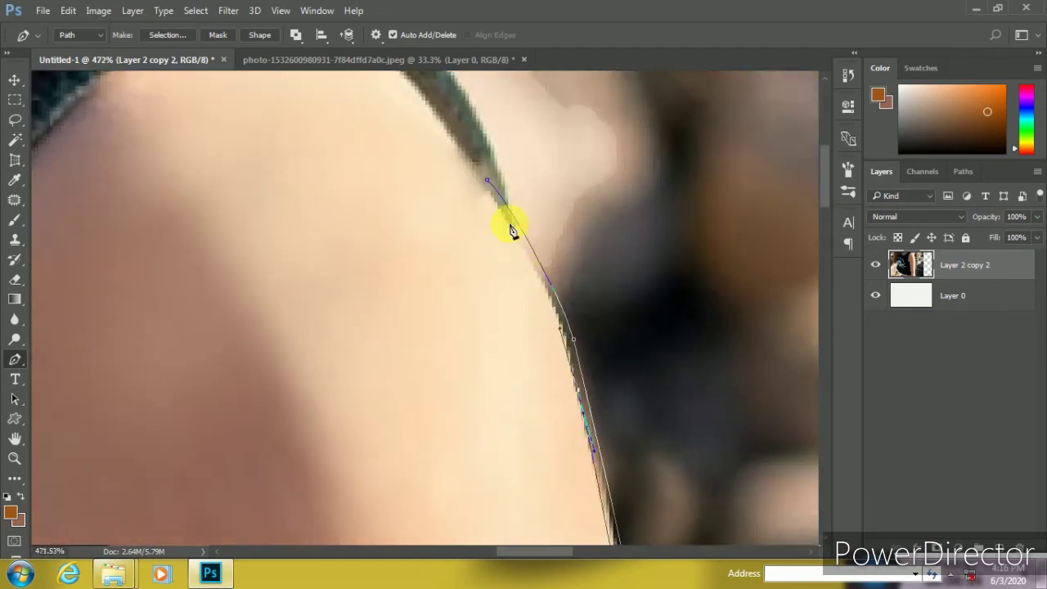
left_click(477, 170)
key("ctrl+Return")
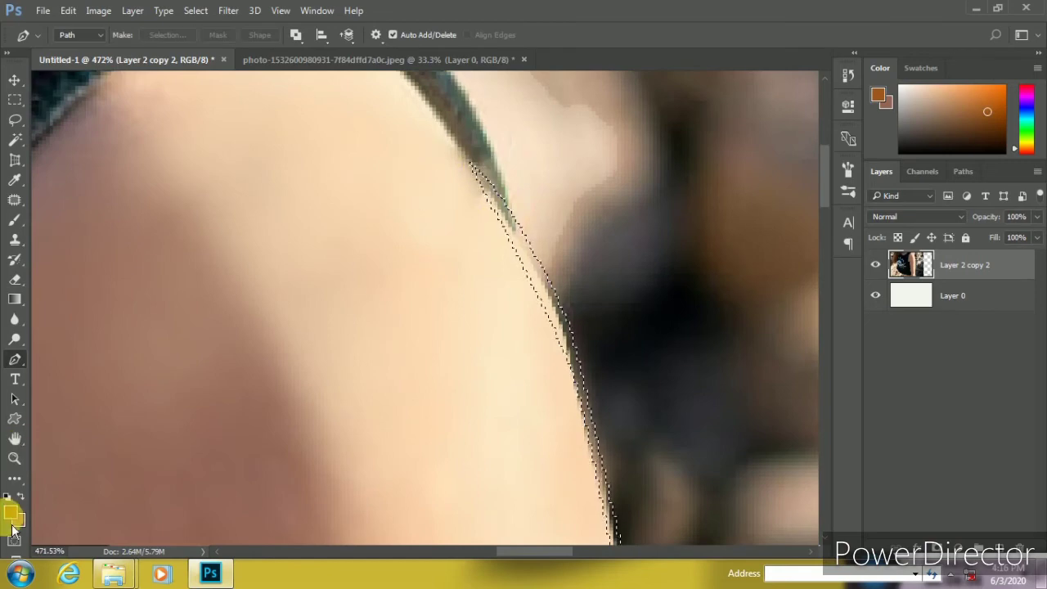
Set a near-white foreground colour and commit a free transform on the edge selection
left_click(11, 512)
left_click(466, 89)
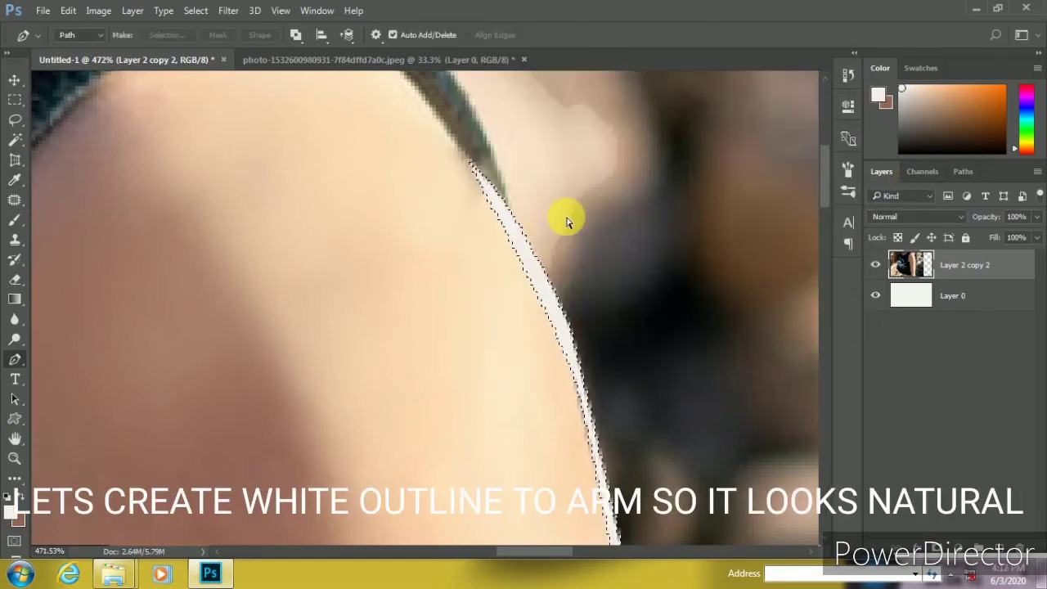
scroll(566, 217, "down", 3)
scroll(601, 260, "down", 3)
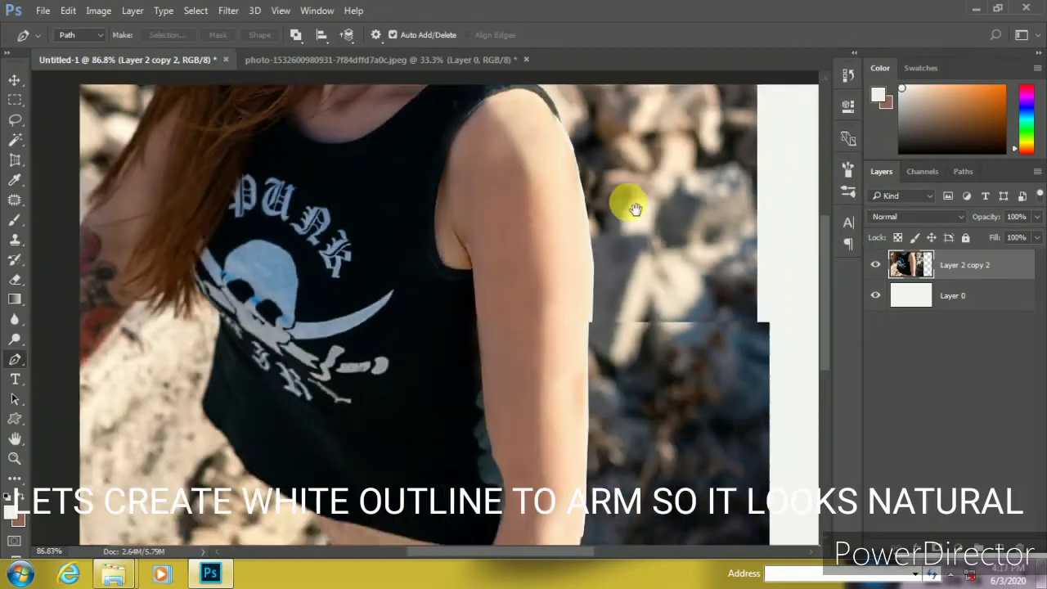
scroll(627, 205, "down", 2)
scroll(490, 213, "up", 3)
key("ctrl+t")
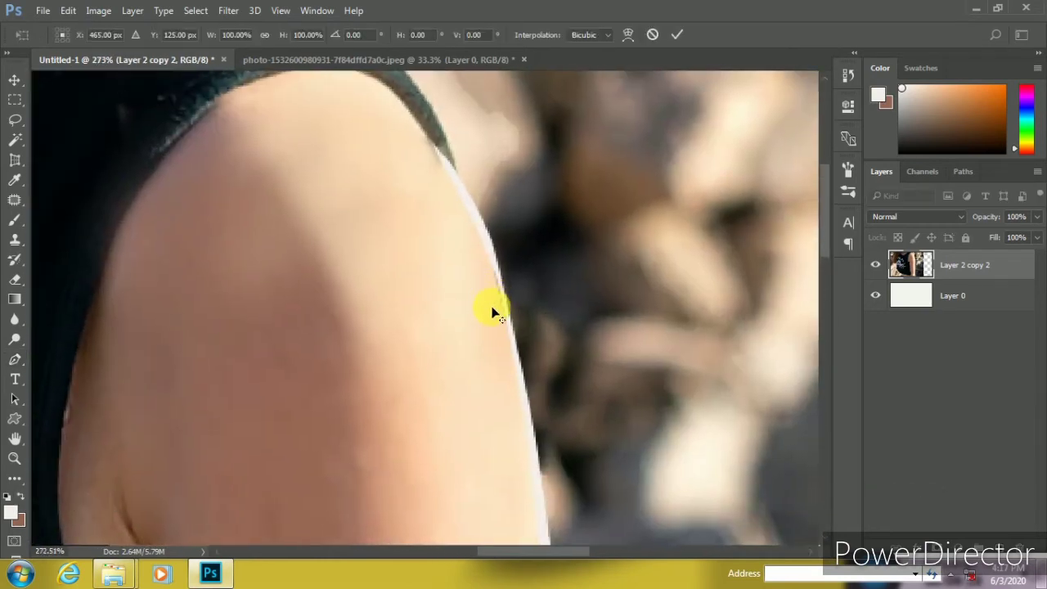
scroll(465, 344, "down", 2)
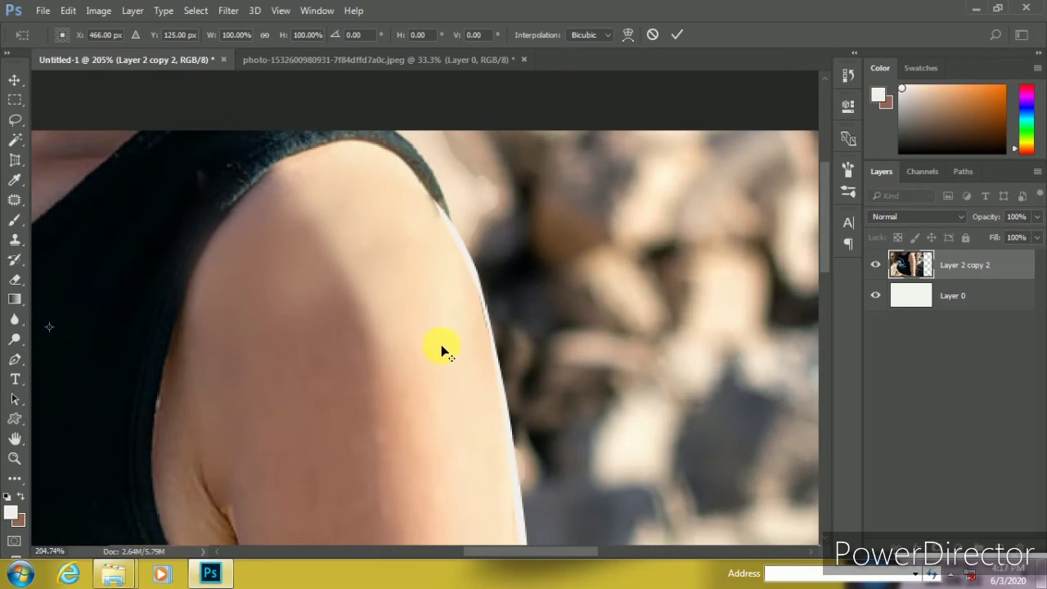
scroll(482, 350, "down", 2)
scroll(471, 215, "down", 2)
scroll(515, 286, "down", 2)
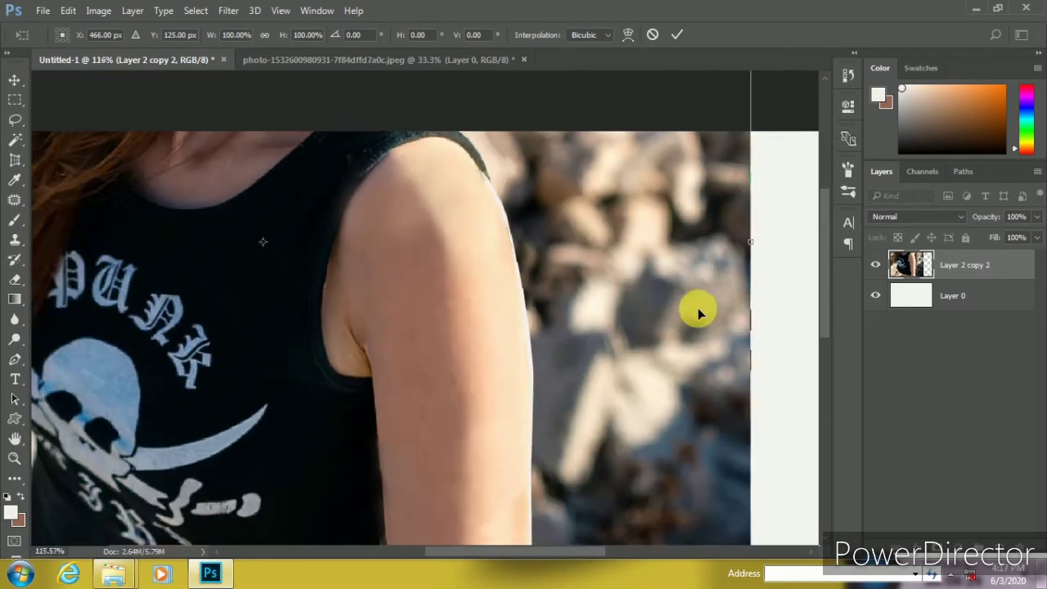
scroll(696, 308, "down", 1)
key("Return")
Add Layer 1 and fill the arm-edge selection with off-white #f5f0ec
key("p")
scroll(610, 347, "up", 1)
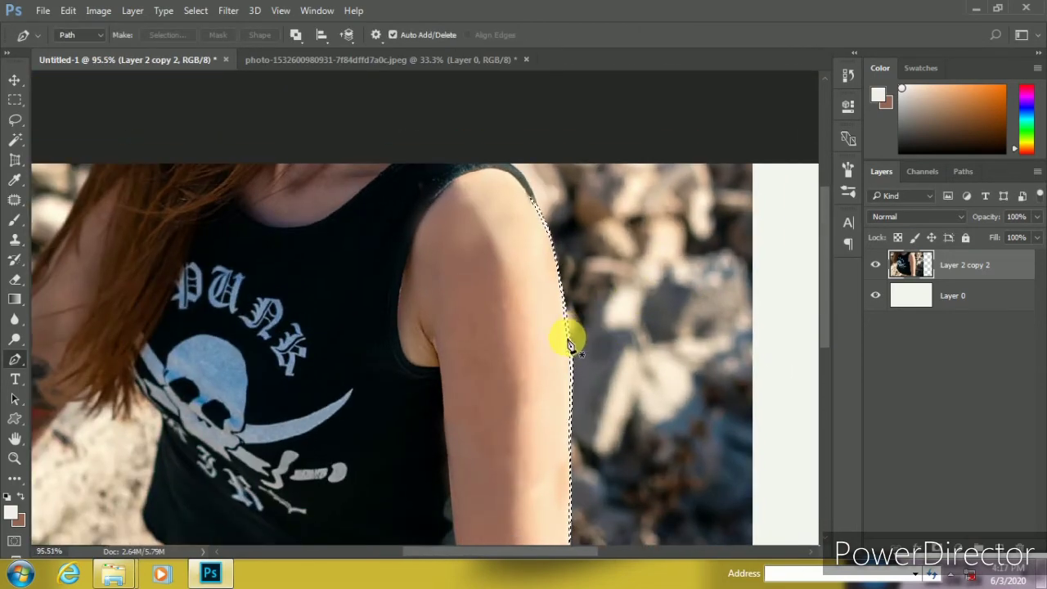
scroll(568, 339, "up", 2)
scroll(544, 275, "up", 1)
scroll(535, 243, "up", 1)
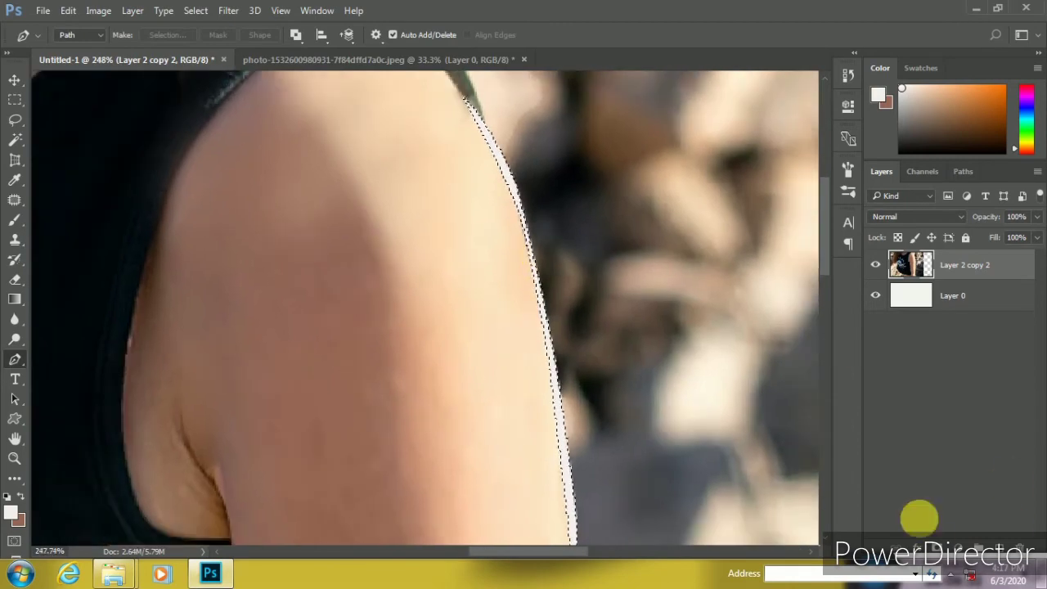
left_click(1001, 547)
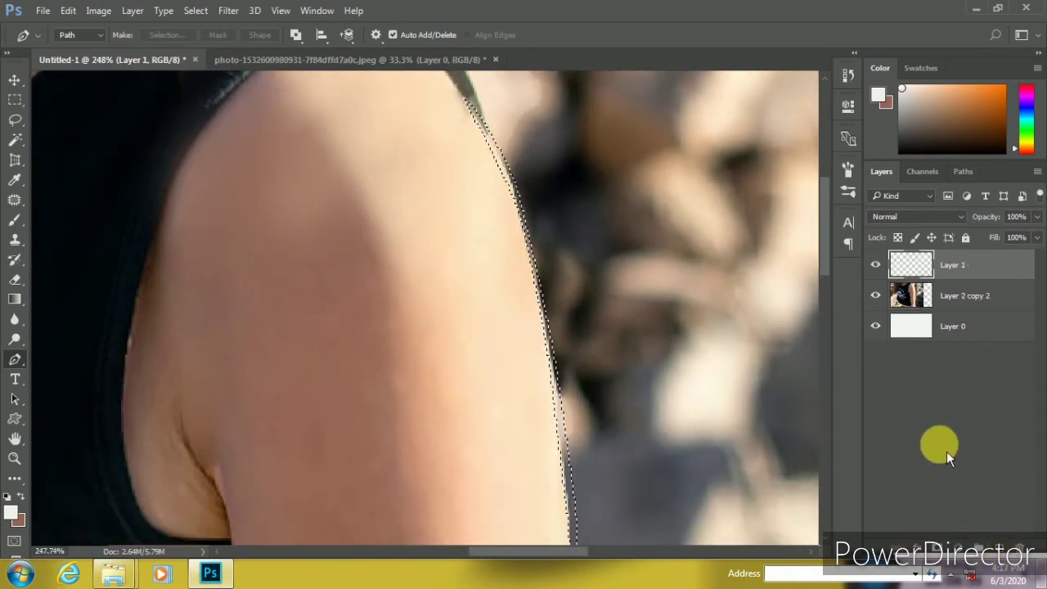
left_click(17, 511)
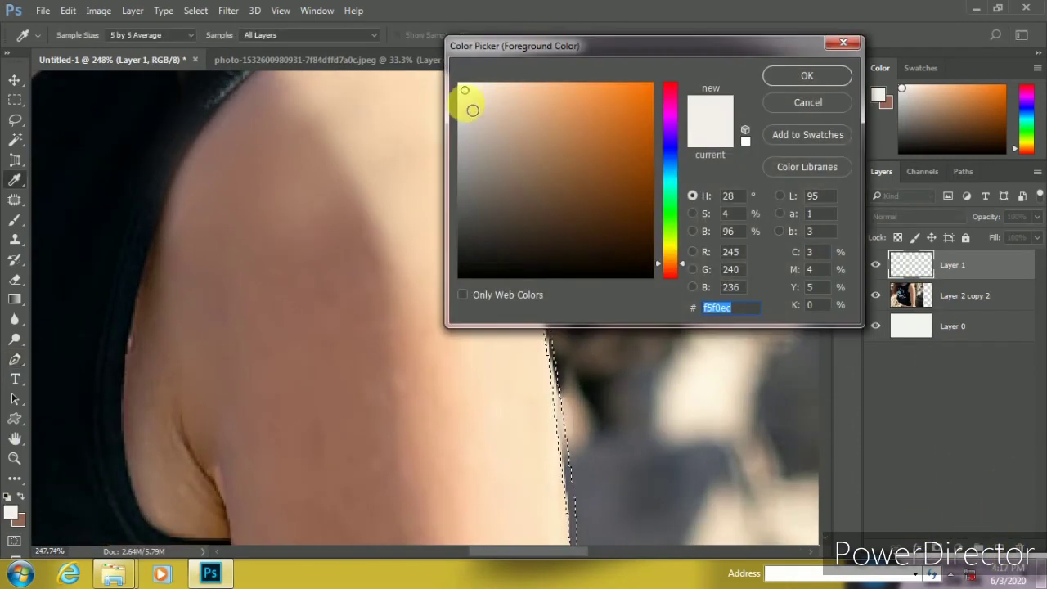
left_click(842, 82)
key("p")
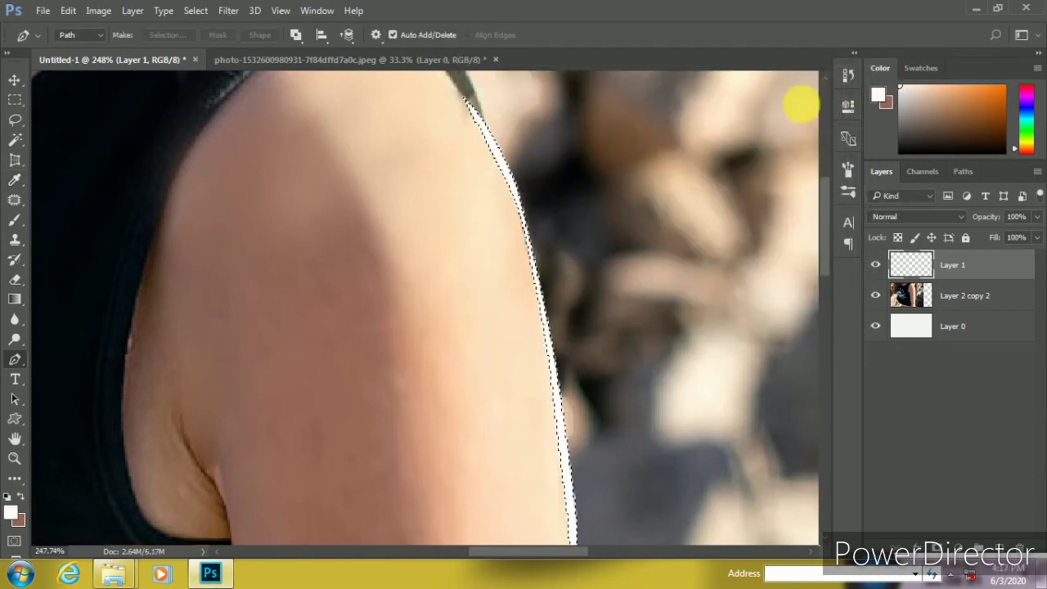
scroll(654, 222, "down", 3)
scroll(556, 213, "down", 1)
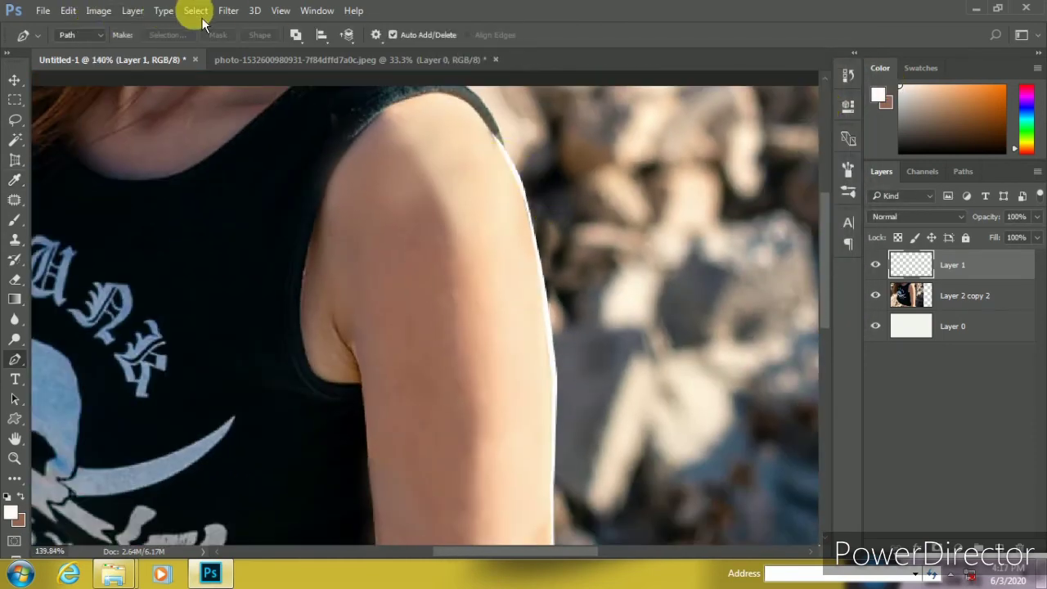
Soften the Layer 1 outline with a 4.4 px Gaussian Blur and nudge it onto the arm edge
left_click(231, 13)
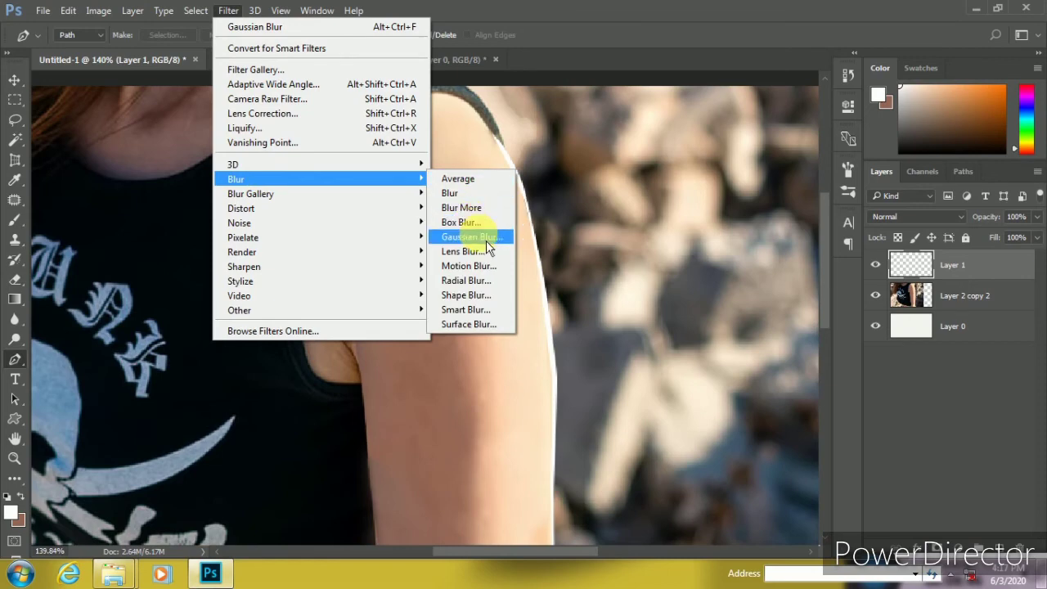
left_click(486, 233)
left_click_drag(736, 277, 721, 276)
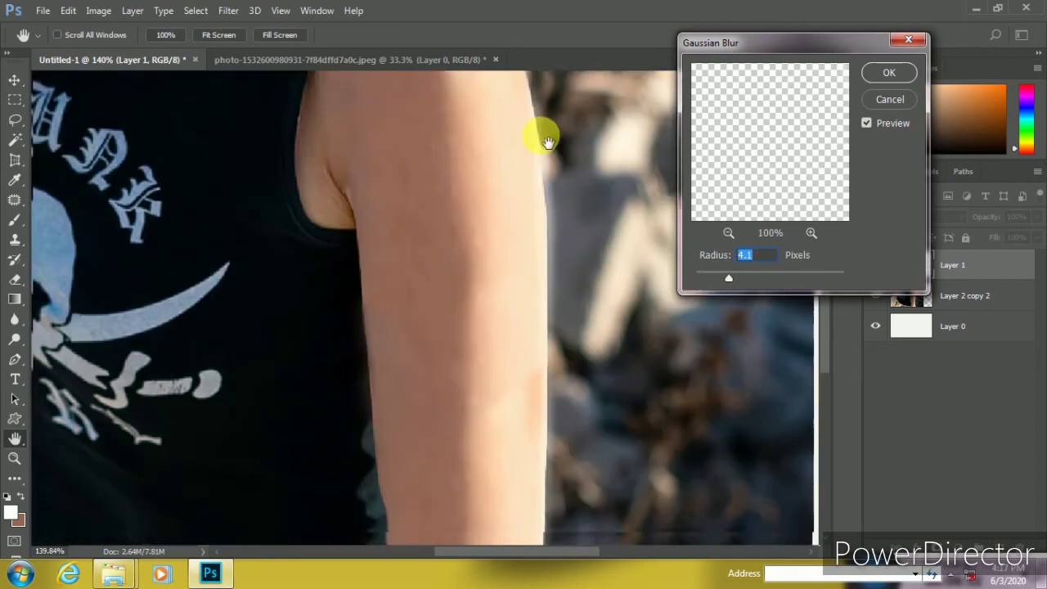
left_click_drag(542, 140, 545, 297)
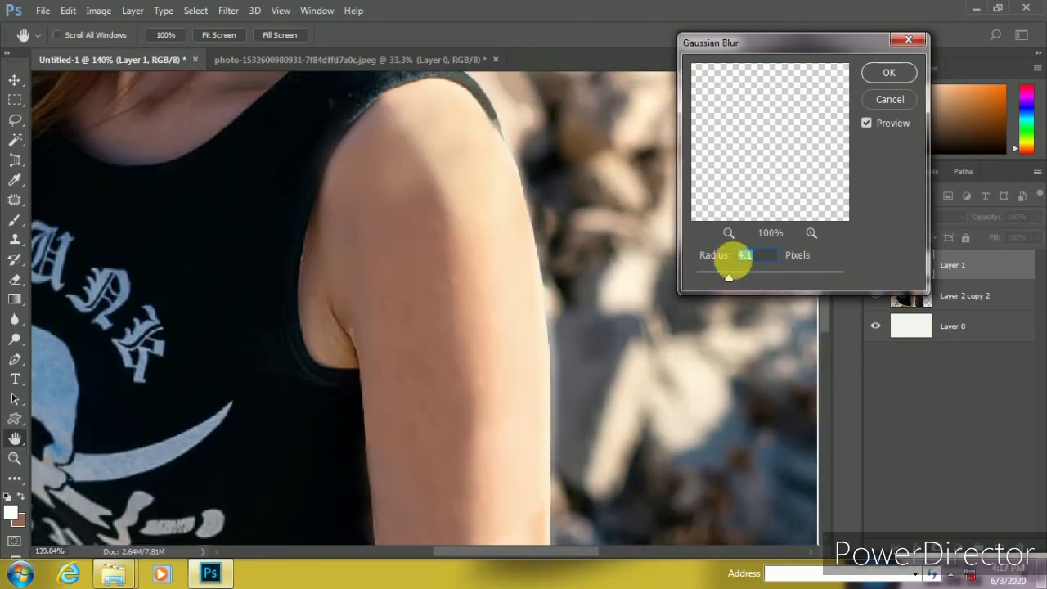
left_click(883, 72)
scroll(542, 240, "up", 2)
key("ctrl+t")
left_click_drag(540, 243, 533, 251)
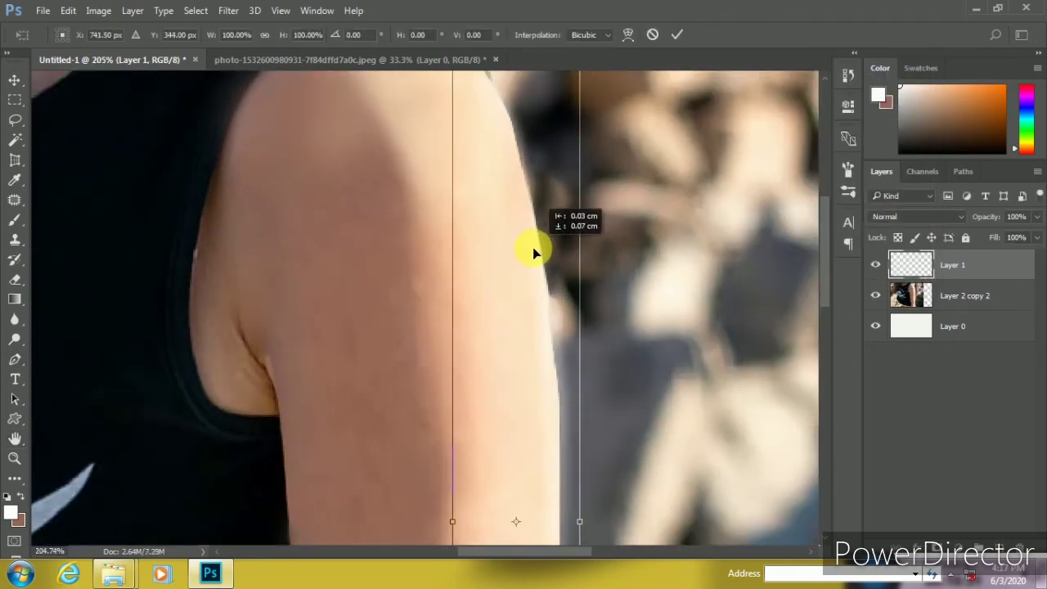
scroll(573, 255, "down", 5)
key("Return")
key("p")
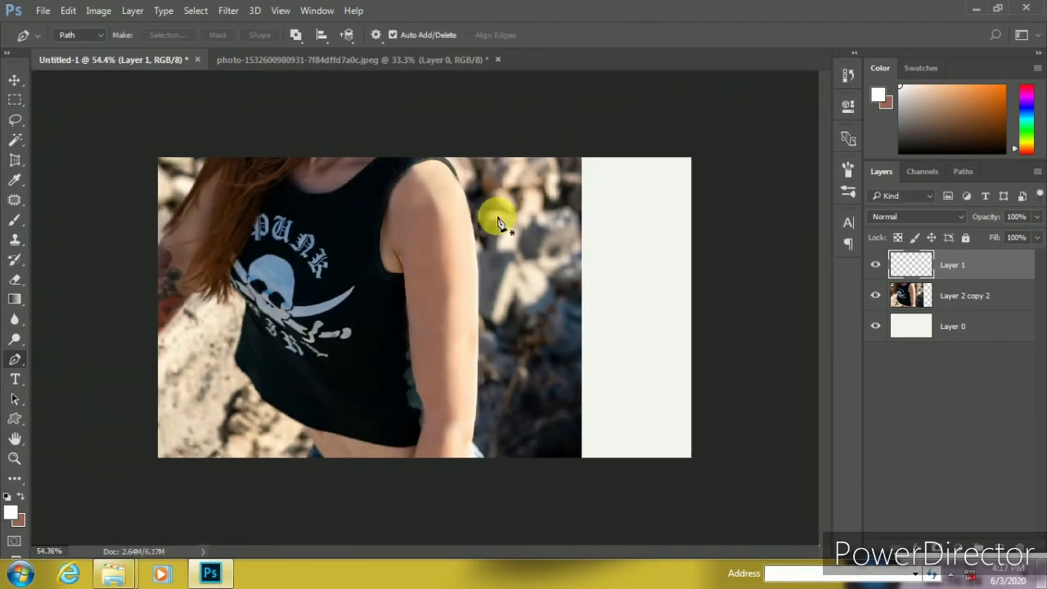
scroll(531, 261, "up", 3)
scroll(568, 306, "down", 2)
left_click(875, 266)
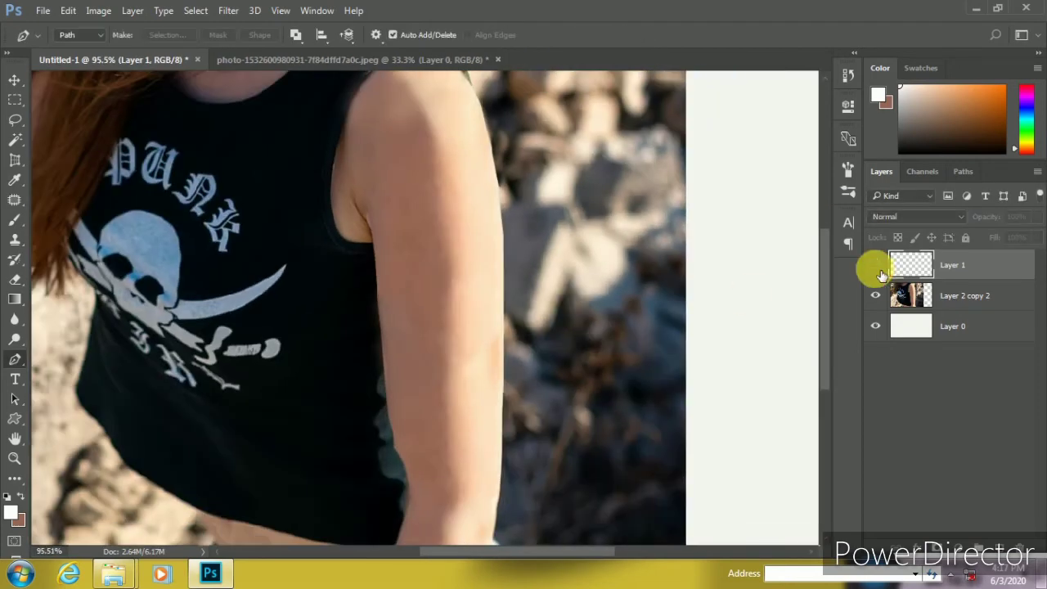
scroll(523, 234, "up", 1)
scroll(523, 335, "up", 3)
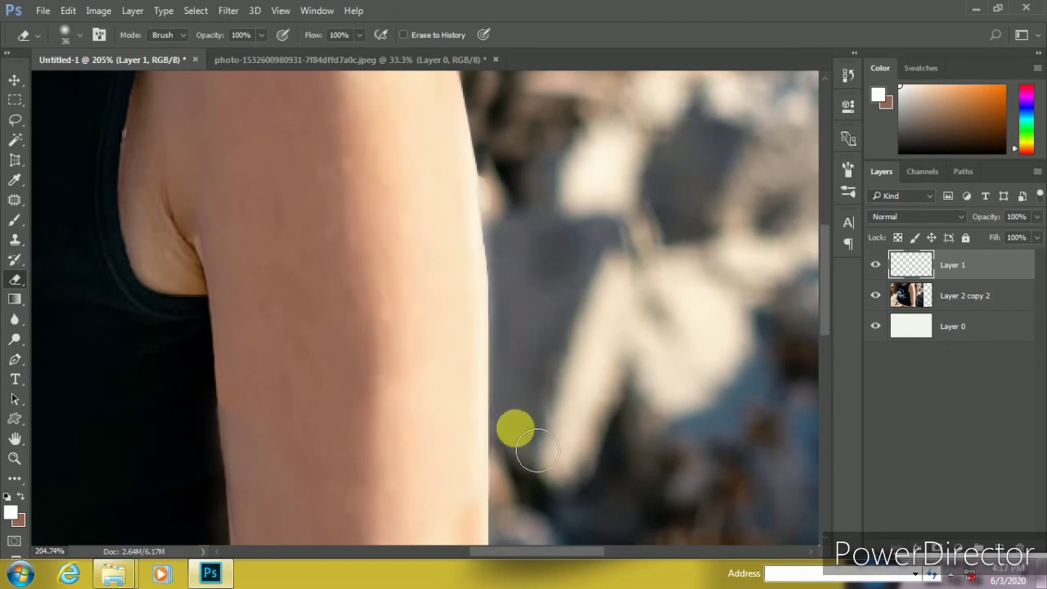
scroll(532, 409, "up", 3)
scroll(524, 327, "up", 2)
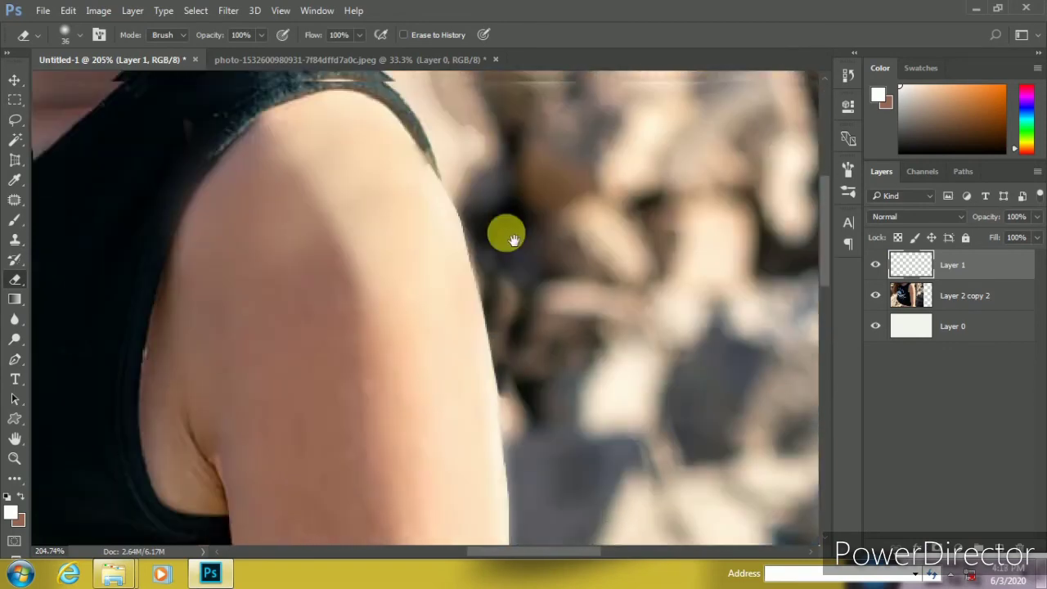
scroll(507, 233, "up", 2)
scroll(470, 204, "down", 1)
scroll(500, 229, "down", 2)
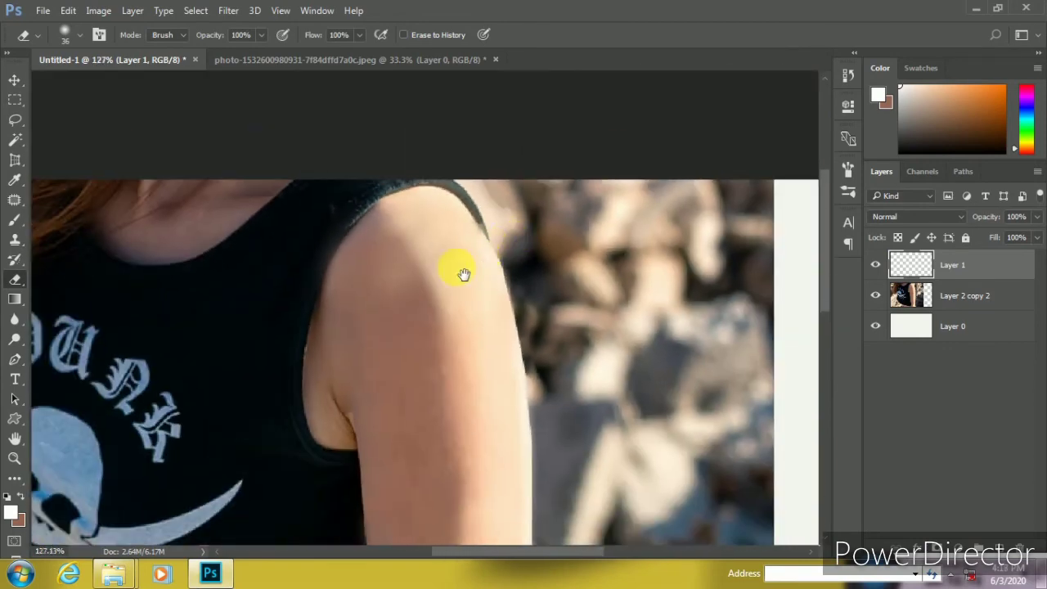
scroll(465, 273, "up", 1)
scroll(381, 283, "down", 2)
scroll(423, 289, "down", 3)
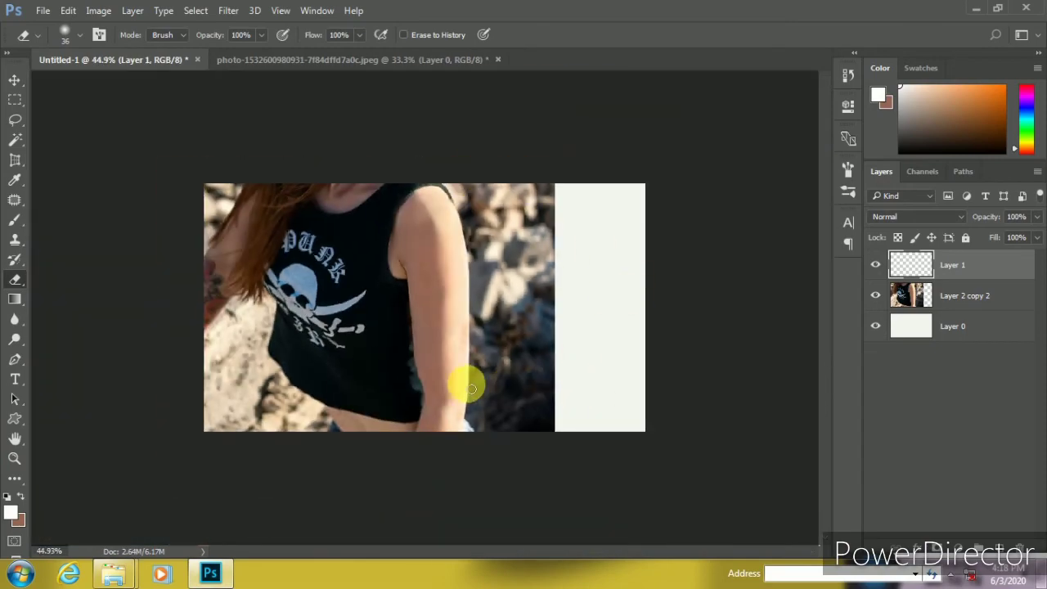
scroll(472, 390, "up", 2)
scroll(428, 264, "up", 2)
scroll(463, 294, "up", 1)
scroll(444, 314, "down", 1)
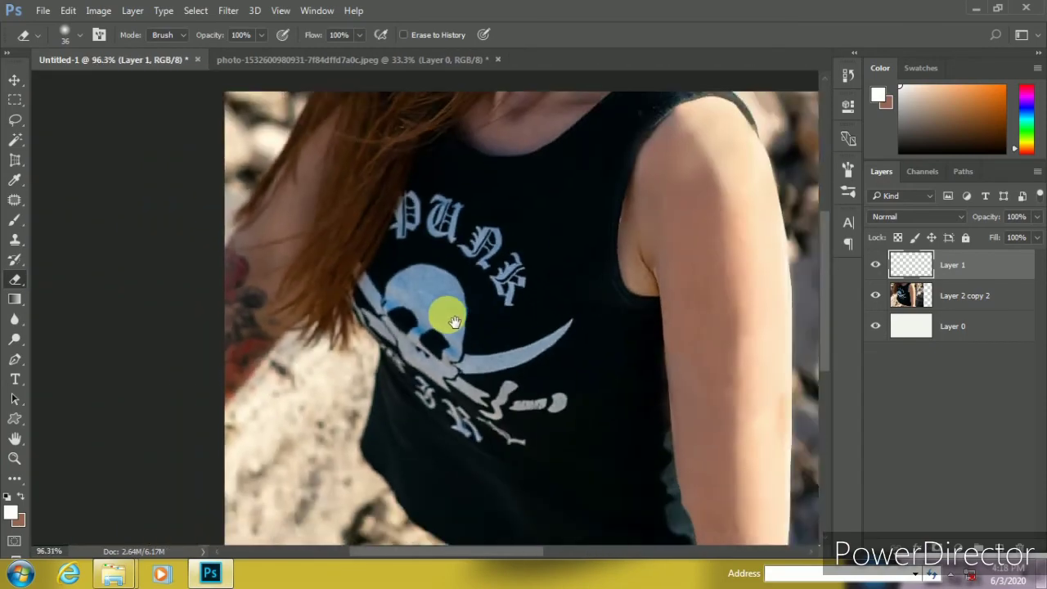
scroll(455, 321, "right", 3)
scroll(490, 269, "up", 1)
scroll(449, 273, "up", 1)
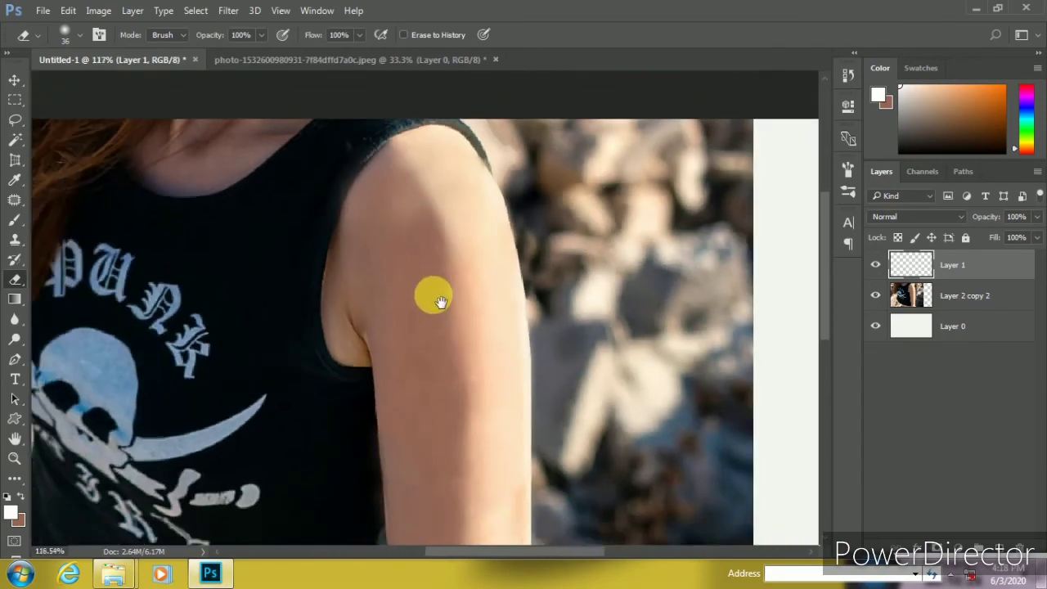
left_click_drag(554, 326, 537, 274)
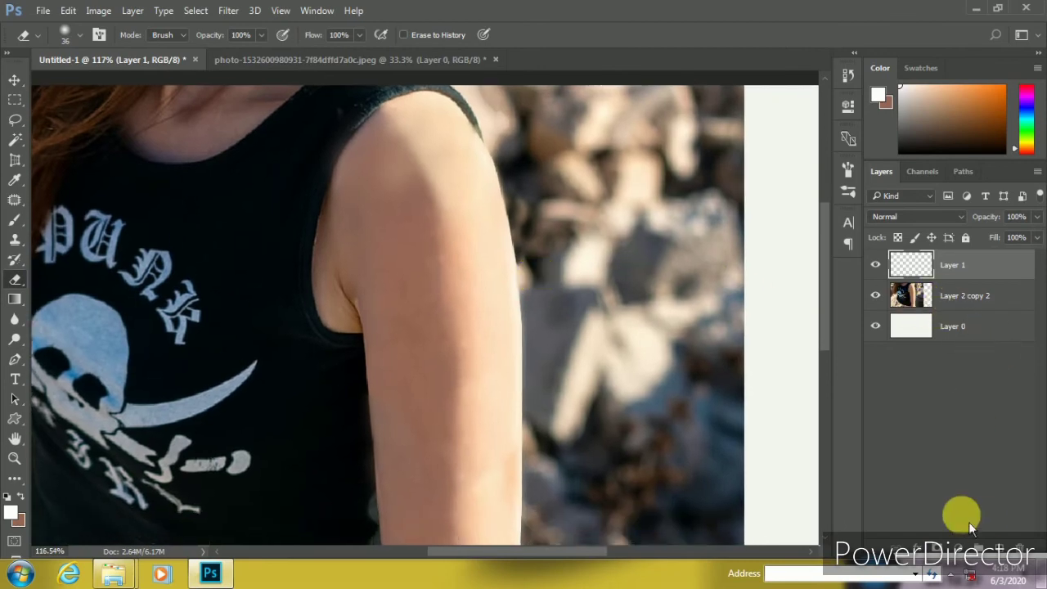
left_click(972, 304)
Add a Curves adjustment layer with the curve bent upward to brighten the image
left_click(948, 546)
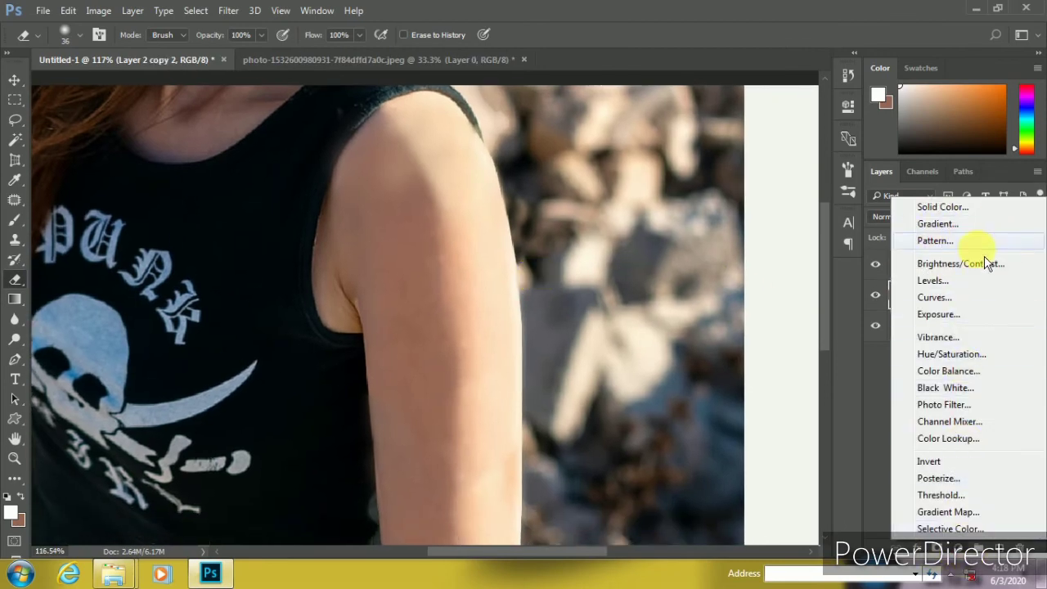
left_click(933, 296)
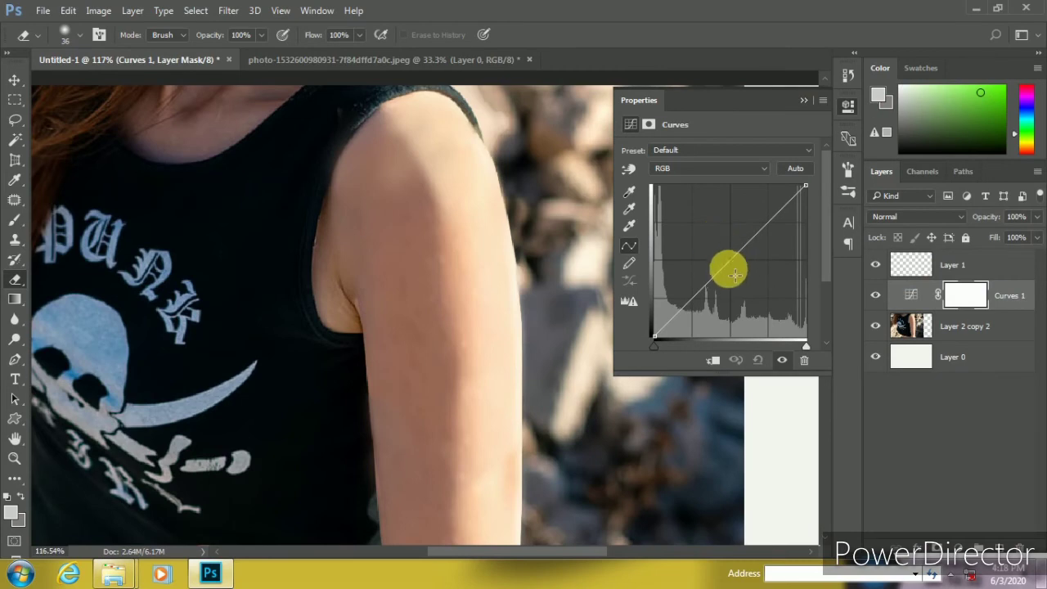
left_click_drag(735, 276, 710, 263)
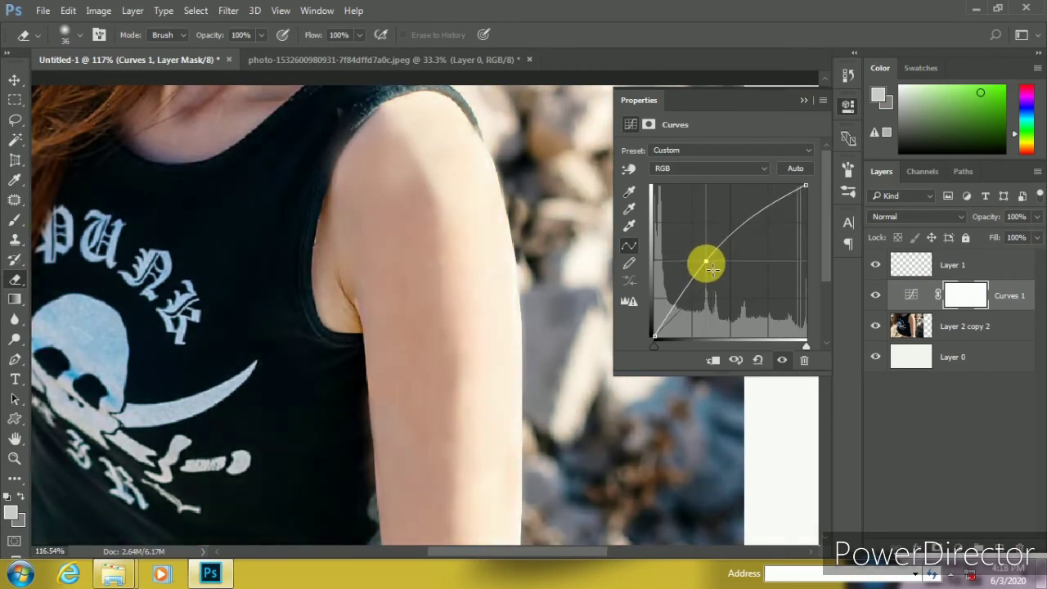
left_click(803, 100)
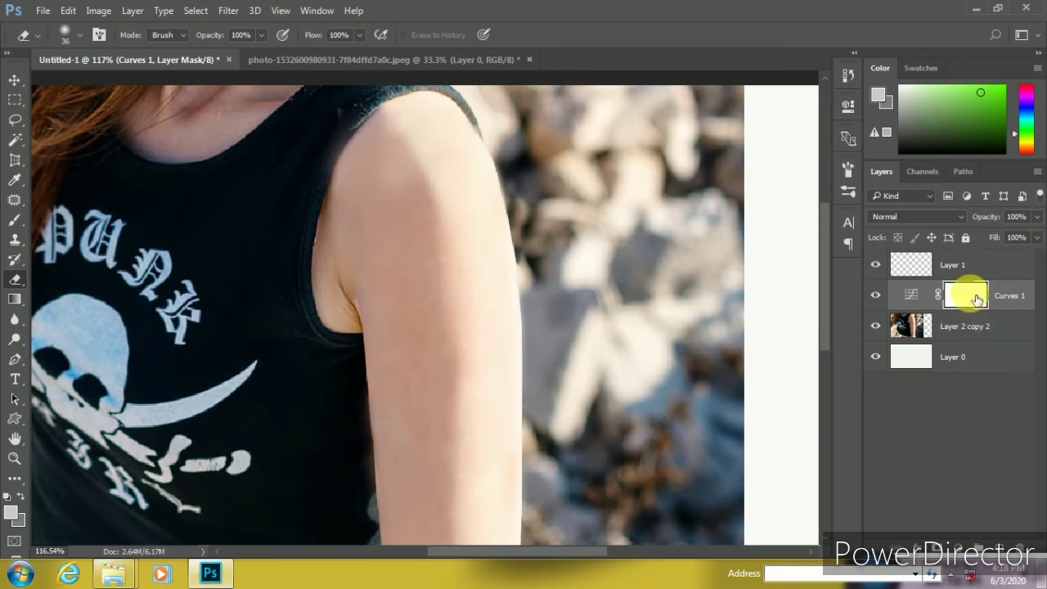
Invert the Curves 1 mask to black with Ctrl+I to hide the brightening
left_click(194, 11)
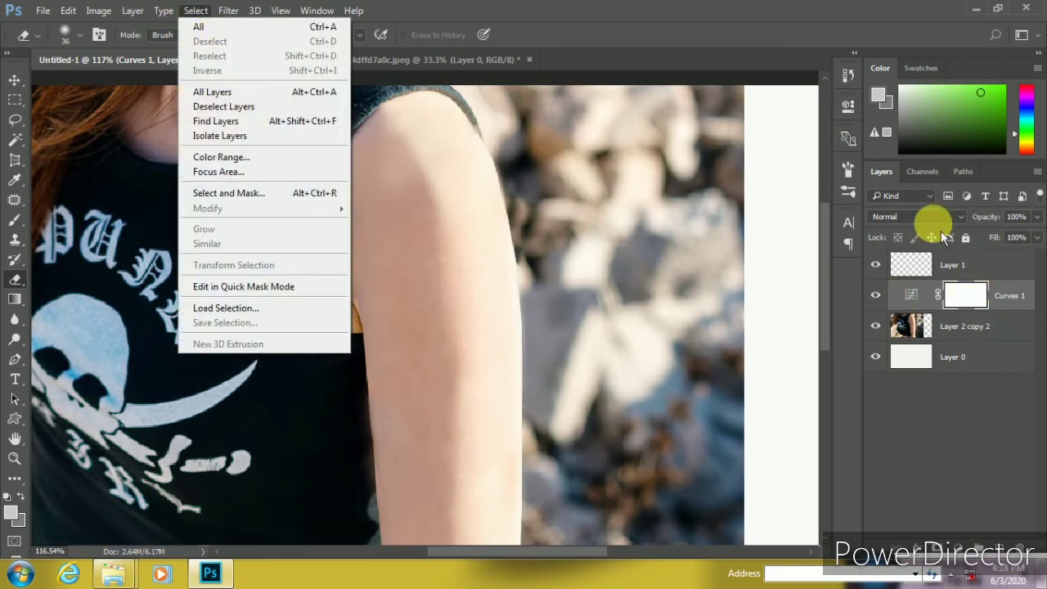
left_click(967, 308)
key("ctrl+i")
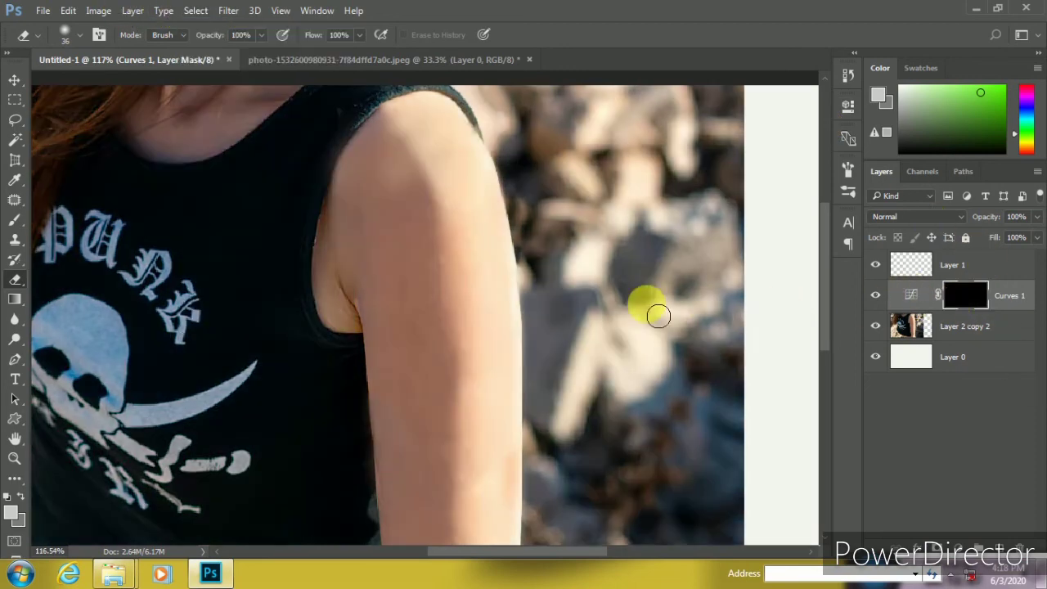
scroll(518, 345, "down", 2)
scroll(467, 257, "up", 3)
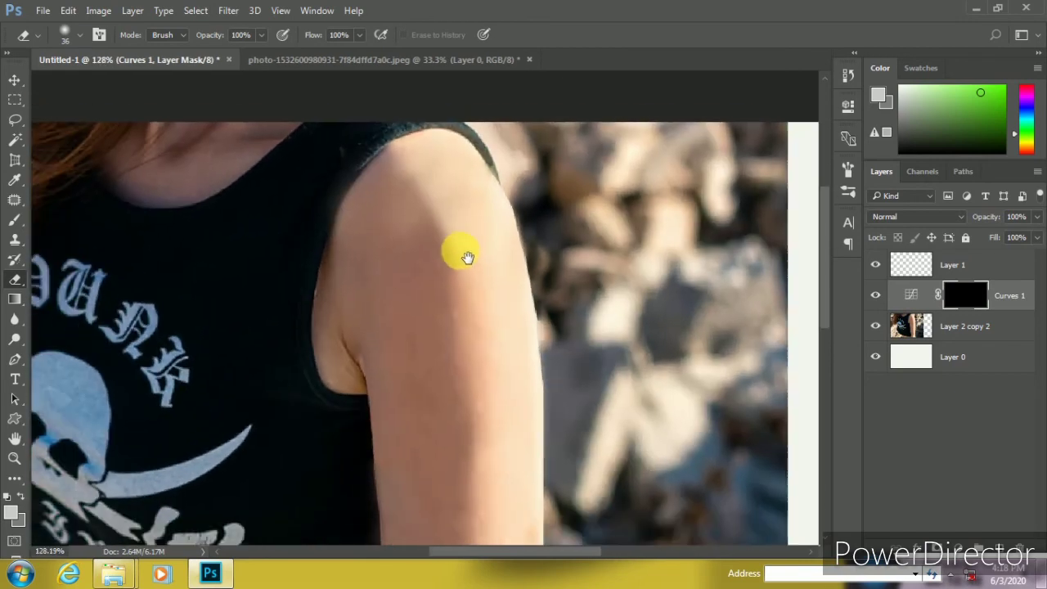
Set the foreground colour to white
left_click(10, 512)
left_click(466, 98)
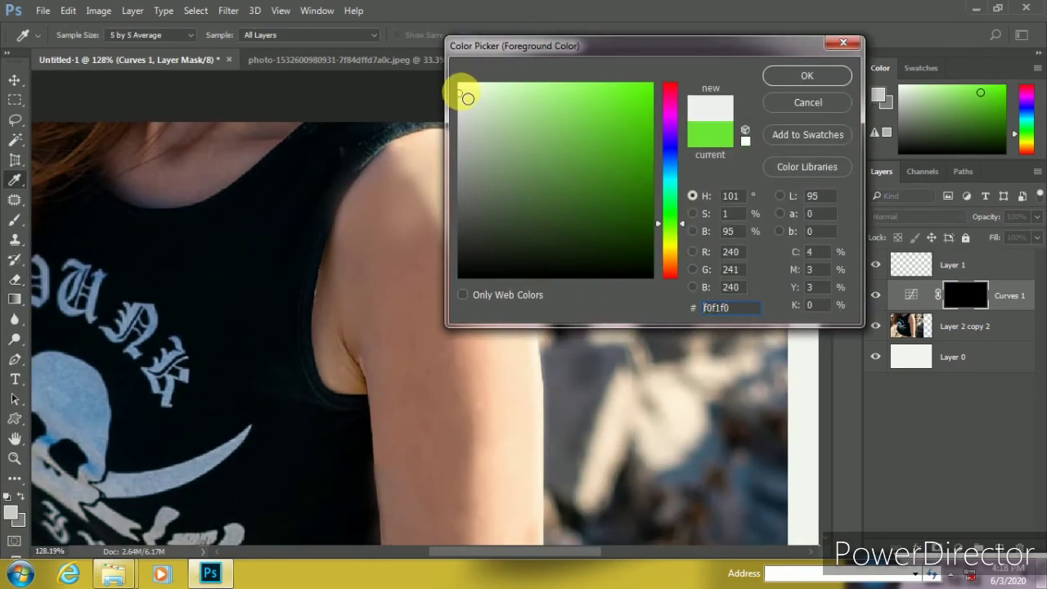
left_click(806, 78)
Switch to the Brush Tool sized about 102 px at 21% opacity
key("e")
right_click(15, 219)
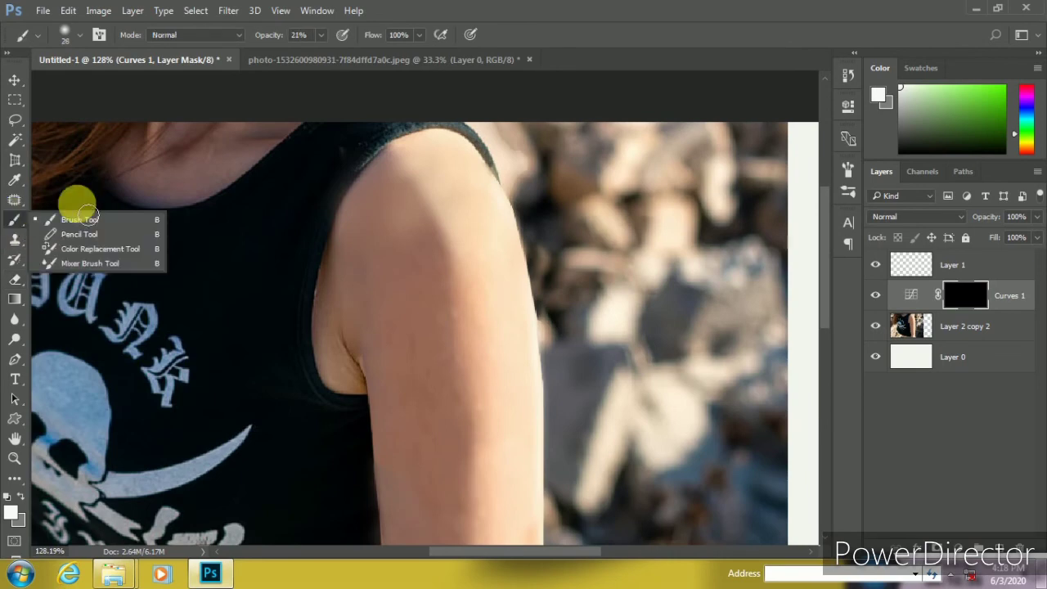
left_click(82, 216)
left_click_drag(467, 255, 507, 249)
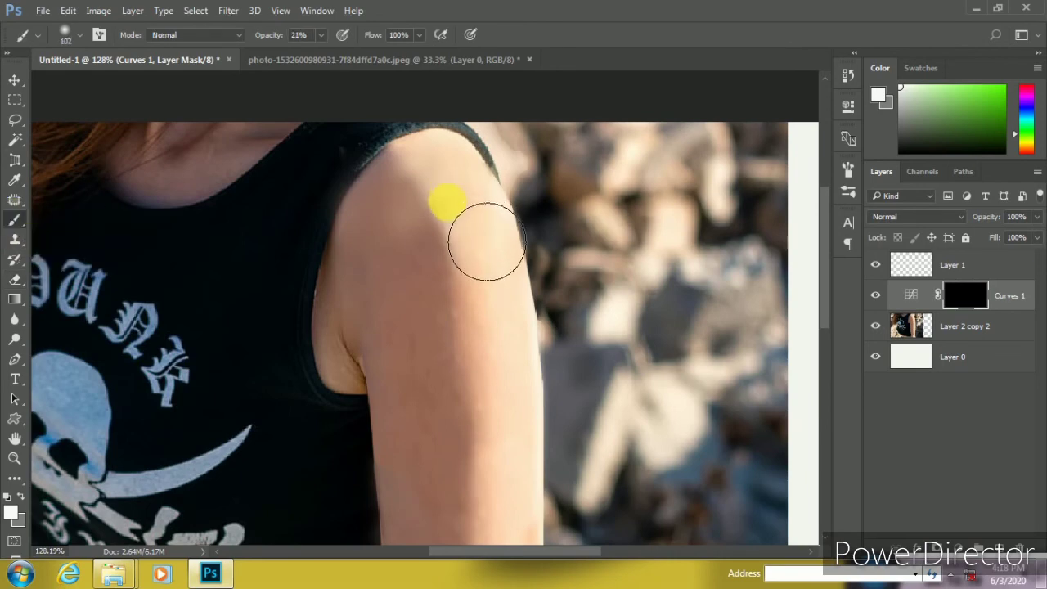
Paint white over the arm on the Curves 1 mask so only the arm brightens
scroll(414, 374, "down", 3)
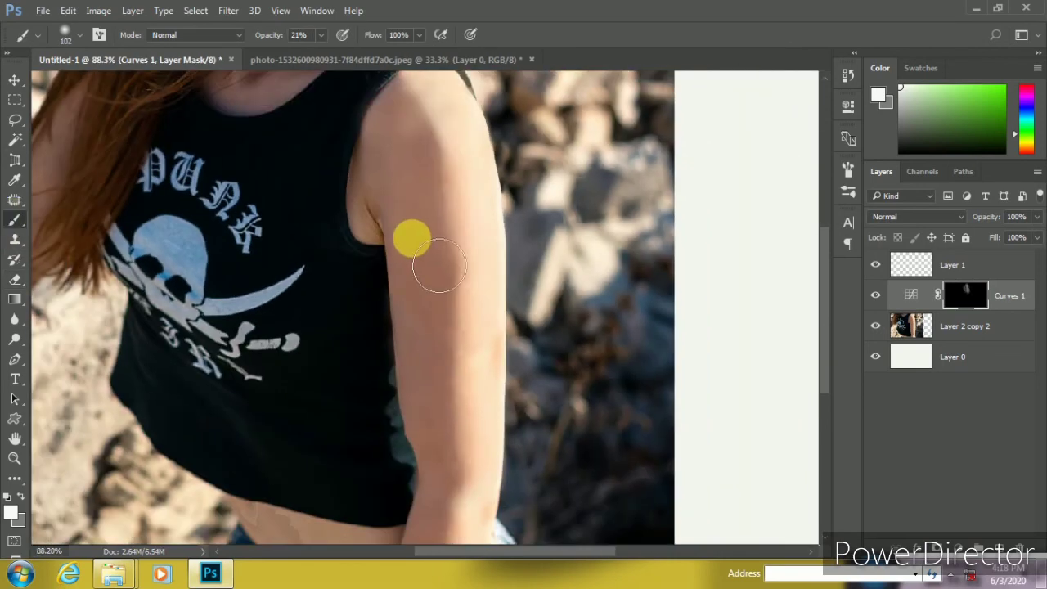
left_click_drag(412, 237, 465, 290)
scroll(486, 239, "down", 3)
scroll(479, 341, "up", 2)
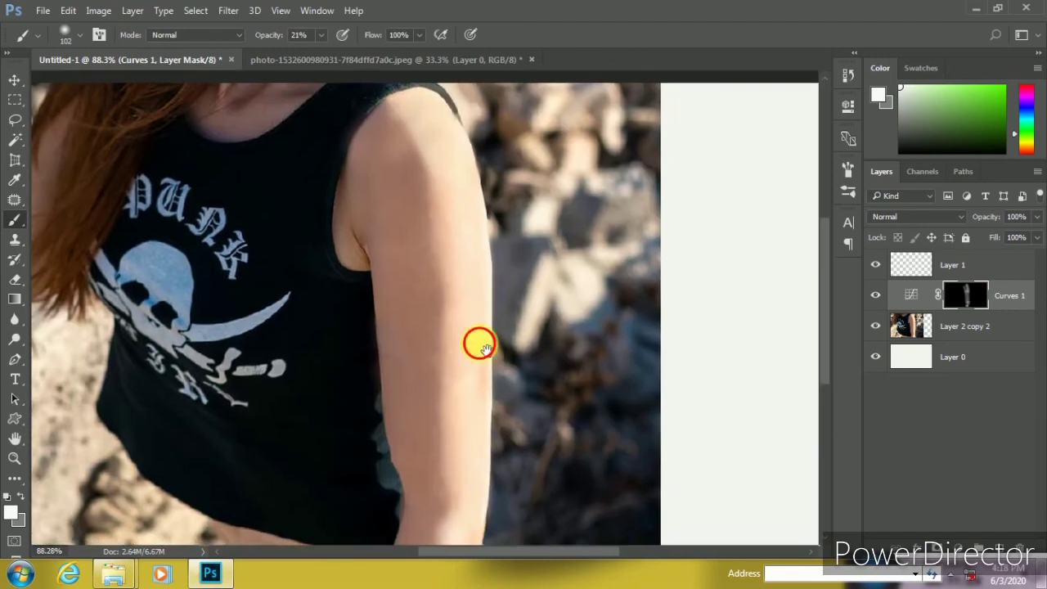
scroll(445, 247, "up", 2)
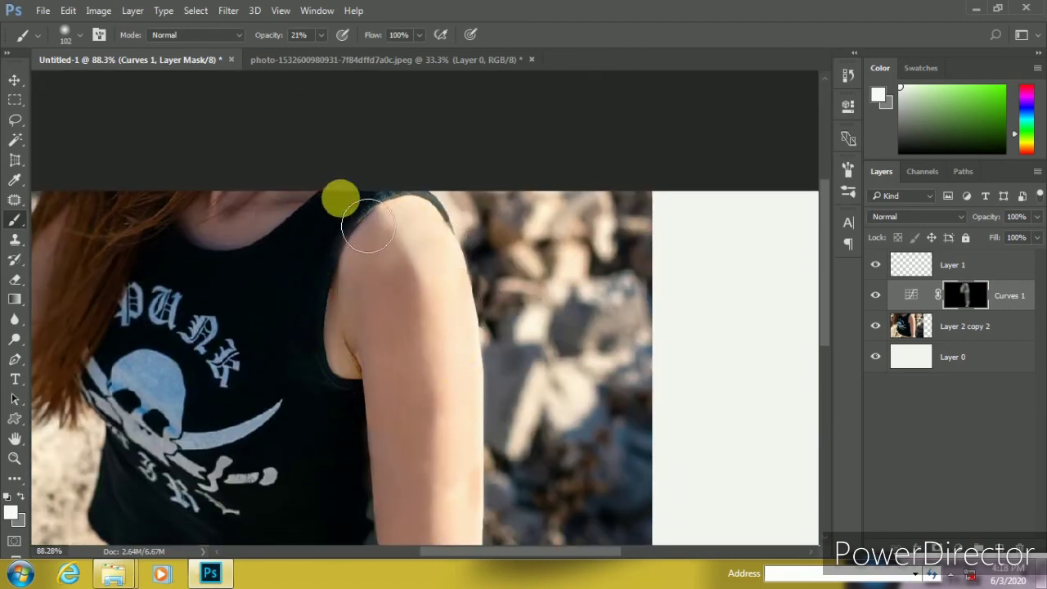
scroll(549, 261, "down", 3)
scroll(483, 360, "up", 1)
scroll(484, 360, "up", 3)
scroll(491, 278, "down", 1)
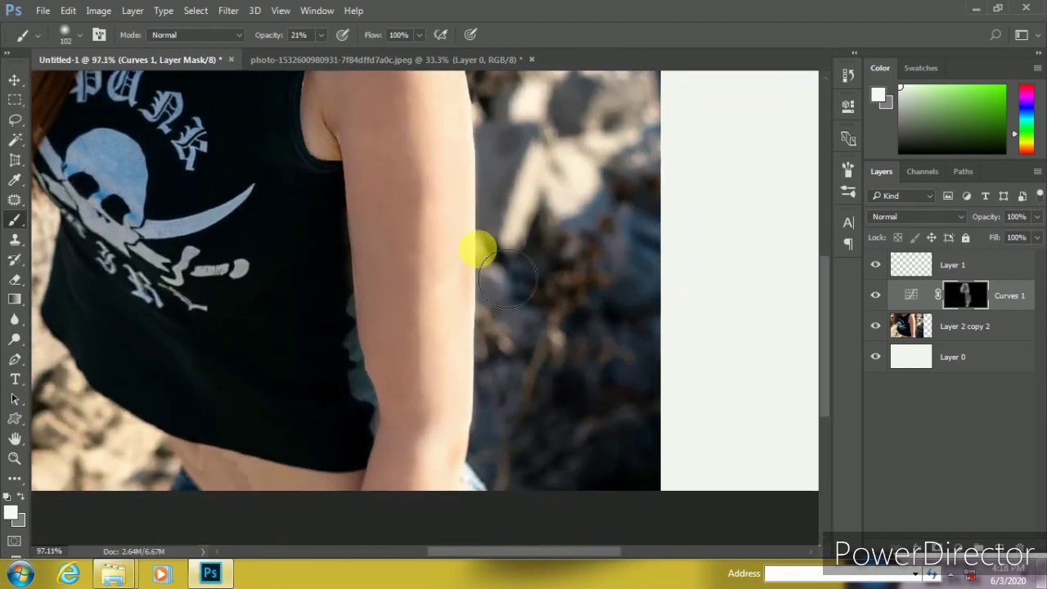
scroll(499, 261, "down", 3)
scroll(507, 303, "down", 1)
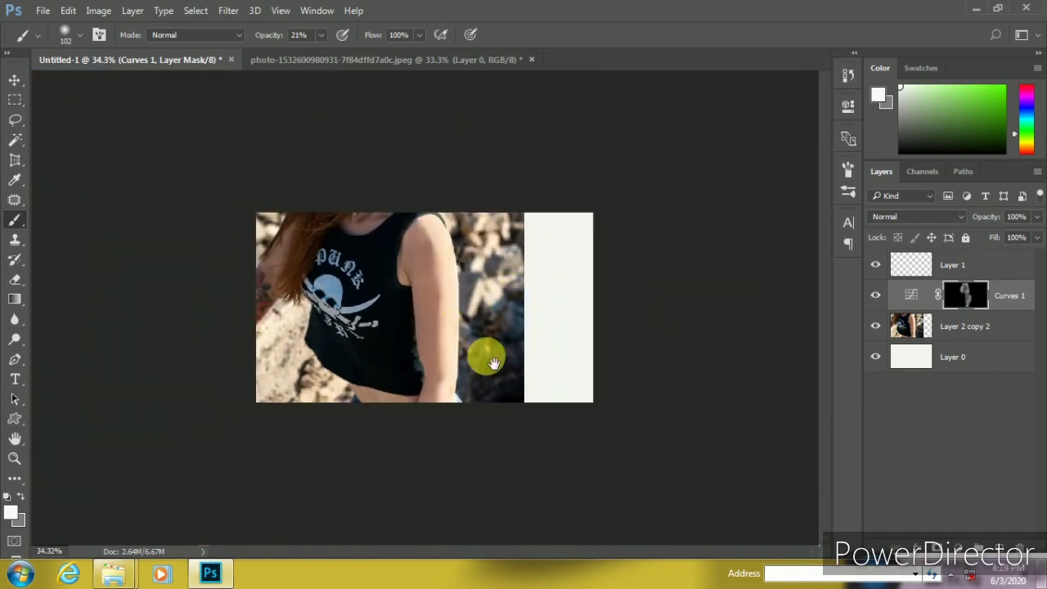
scroll(489, 366, "up", 1)
scroll(507, 307, "up", 2)
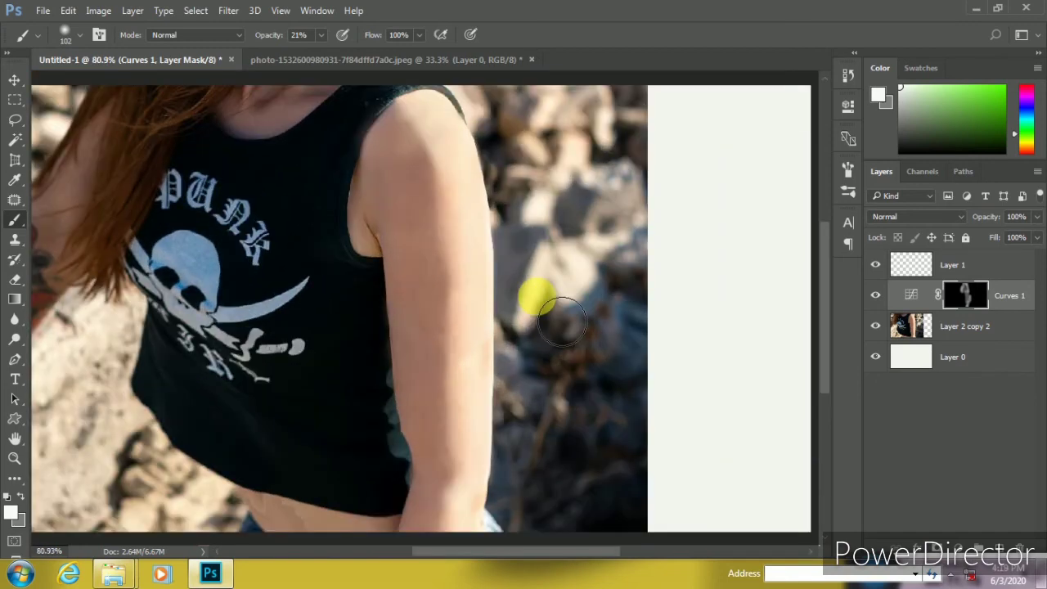
scroll(458, 229, "up", 2)
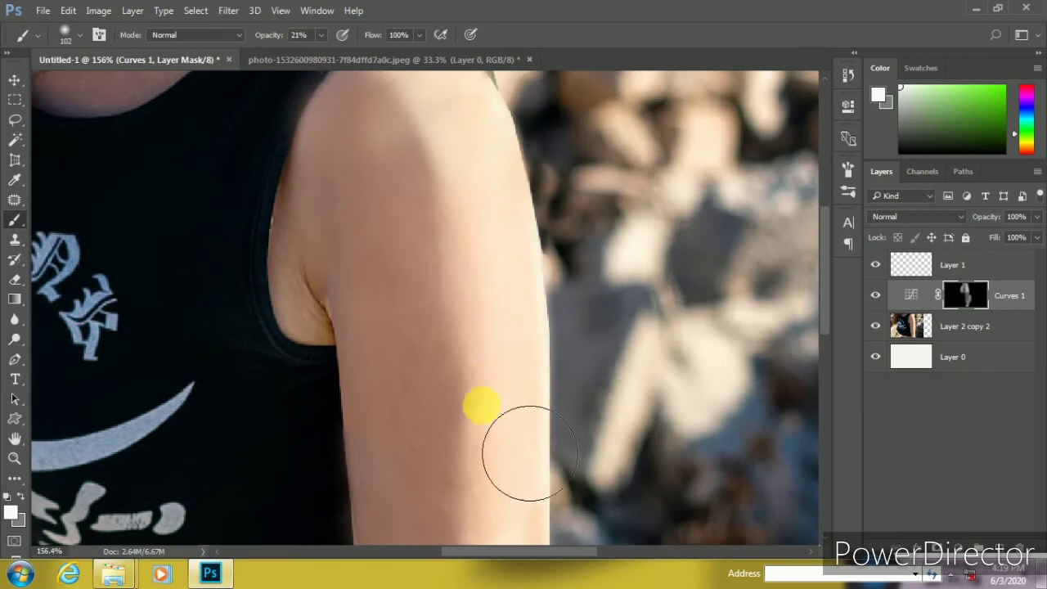
scroll(491, 368, "down", 2)
scroll(495, 458, "down", 1)
scroll(518, 368, "down", 1)
scroll(551, 310, "down", 2)
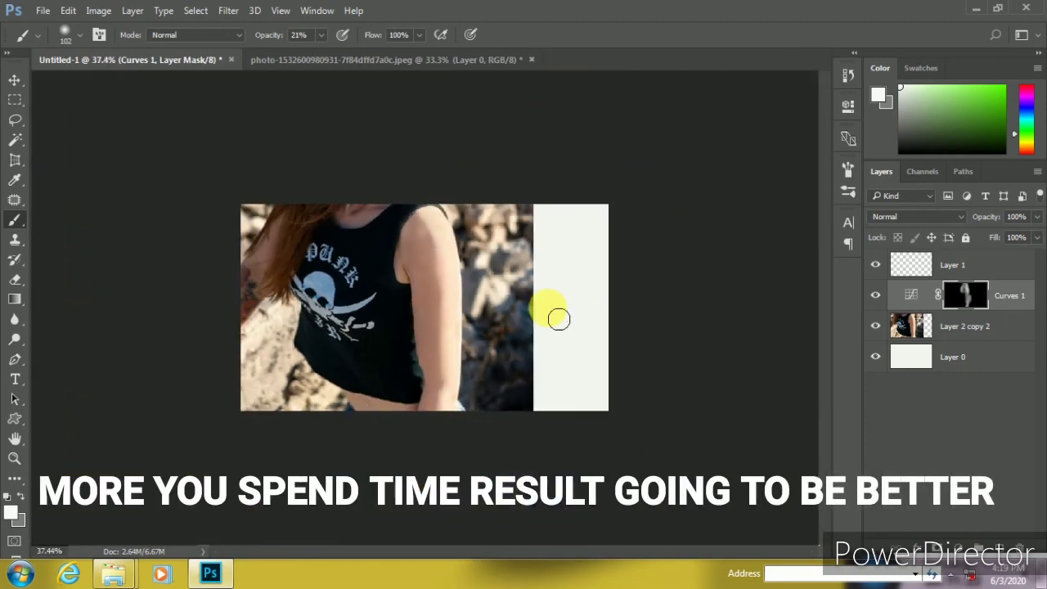
scroll(440, 258, "up", 1)
scroll(440, 259, "up", 2)
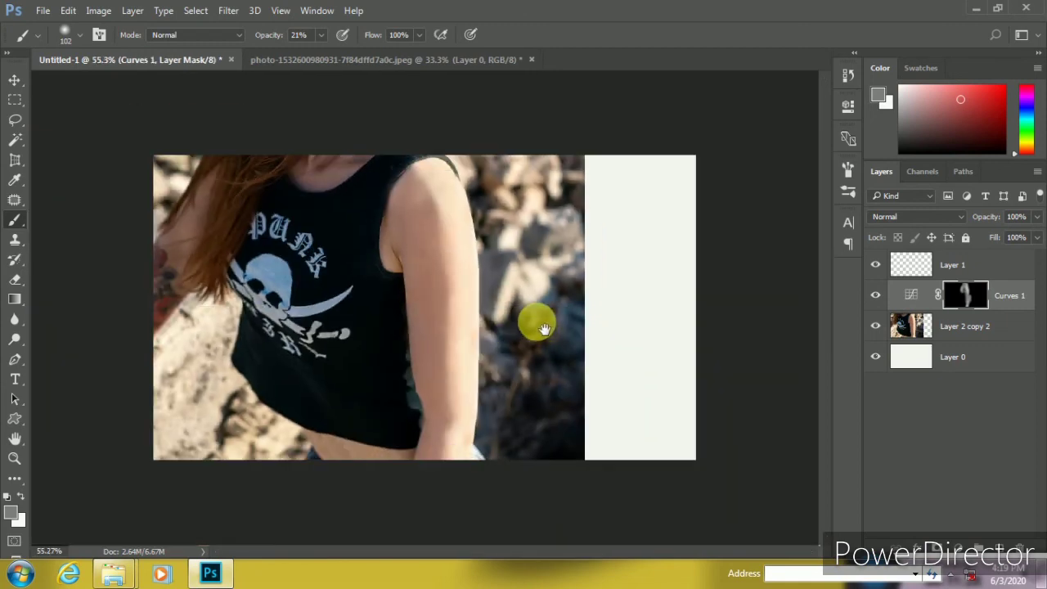
scroll(461, 354, "down", 2)
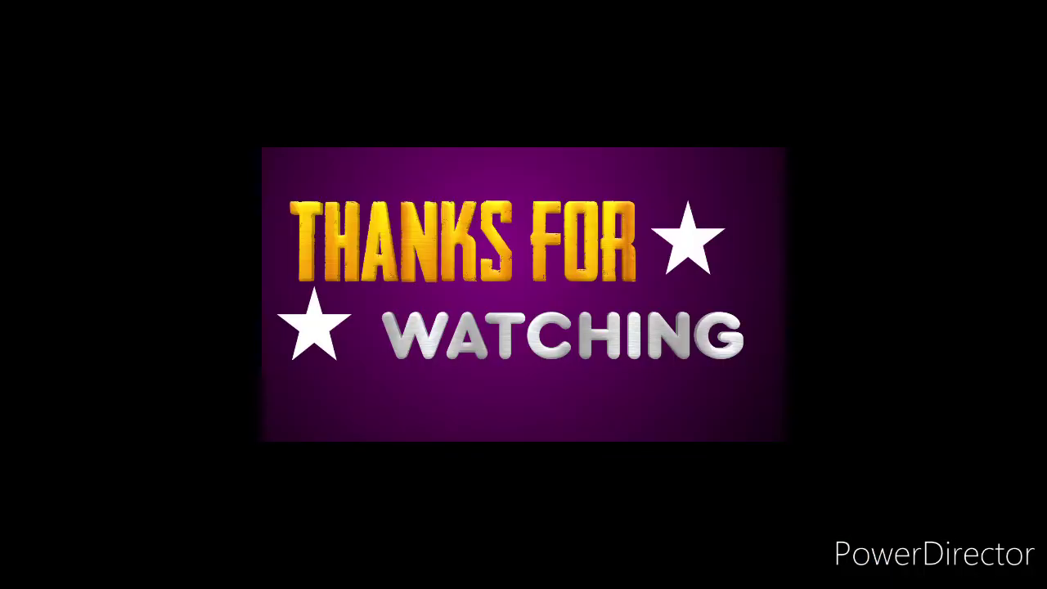